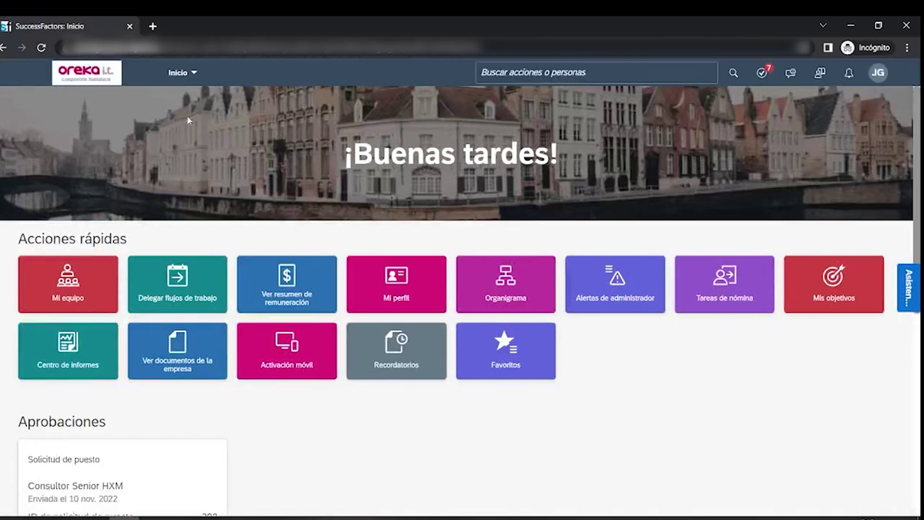
- Open job requisition 405, Consultor SAP HCM Payroll, from Reclutamiento's Solicitudes de puestos list
left_click(184, 78)
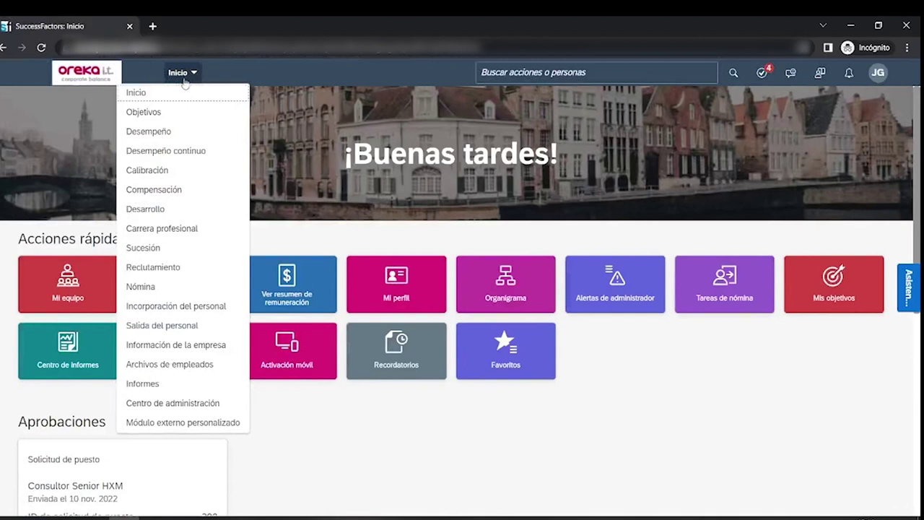
left_click(153, 268)
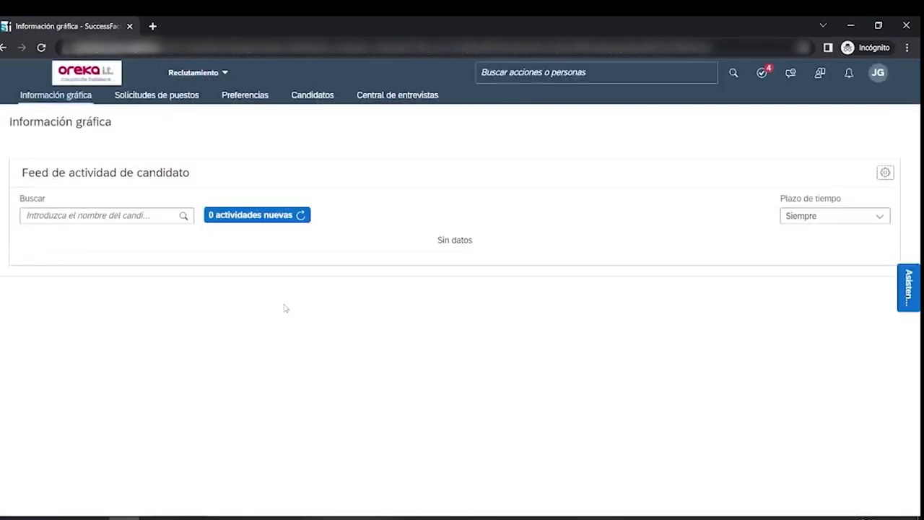
left_click(156, 97)
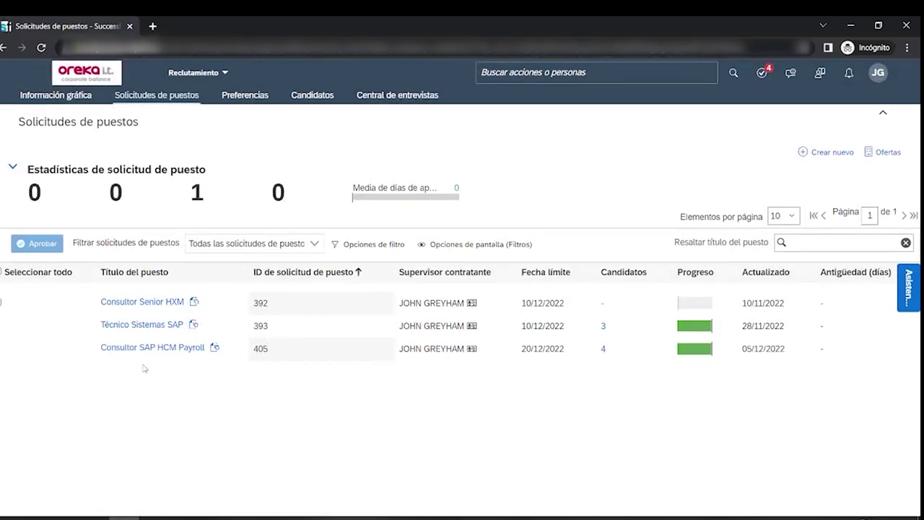
mouse_move(157, 354)
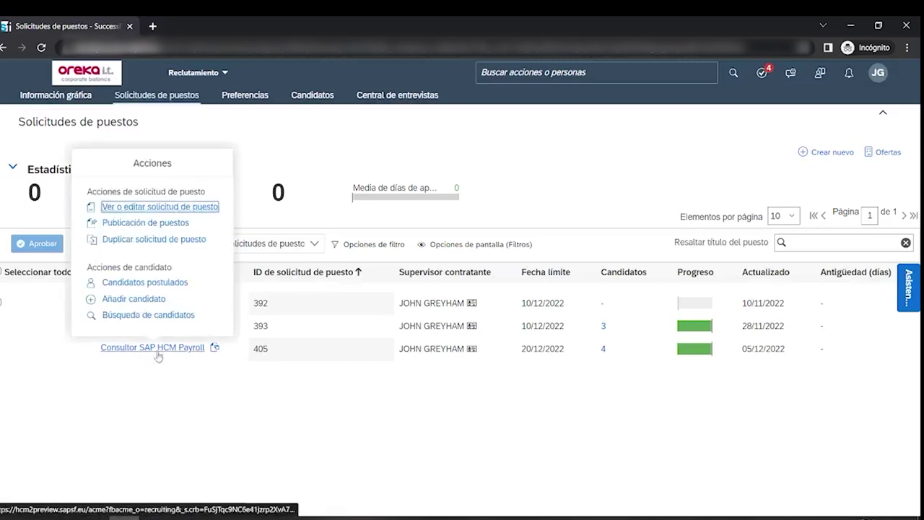
left_click(159, 349)
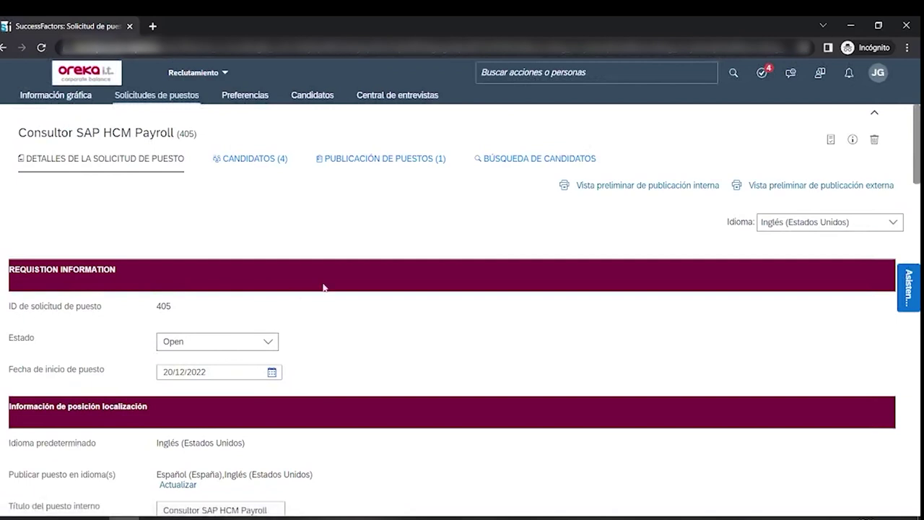
scroll(238, 296, "down", 1)
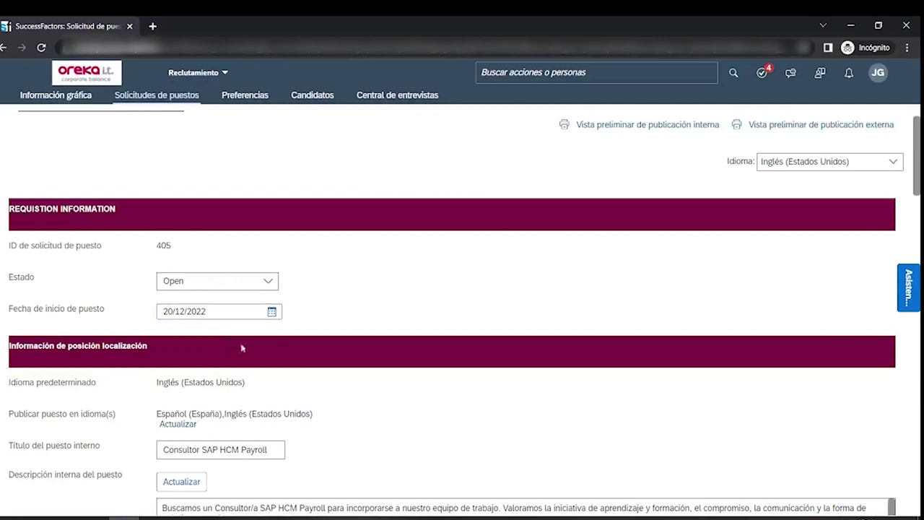
scroll(246, 350, "down", 2)
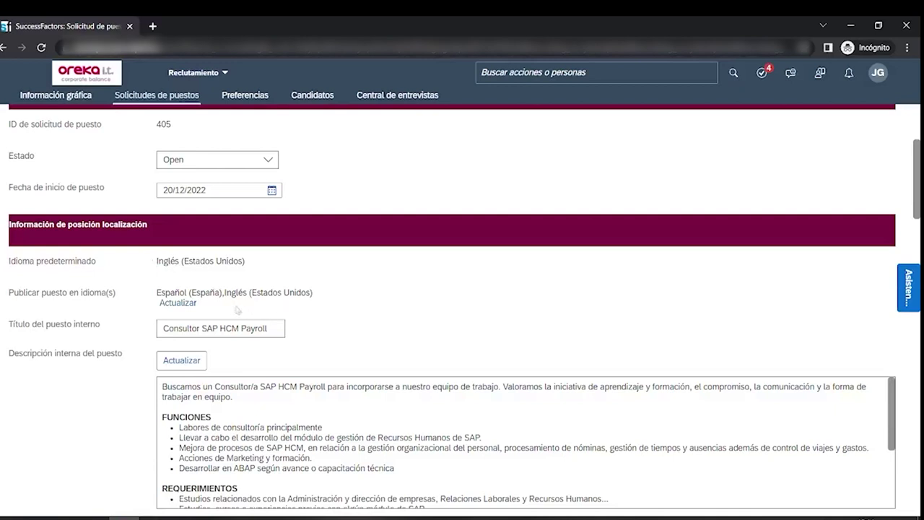
scroll(284, 310, "down", 1)
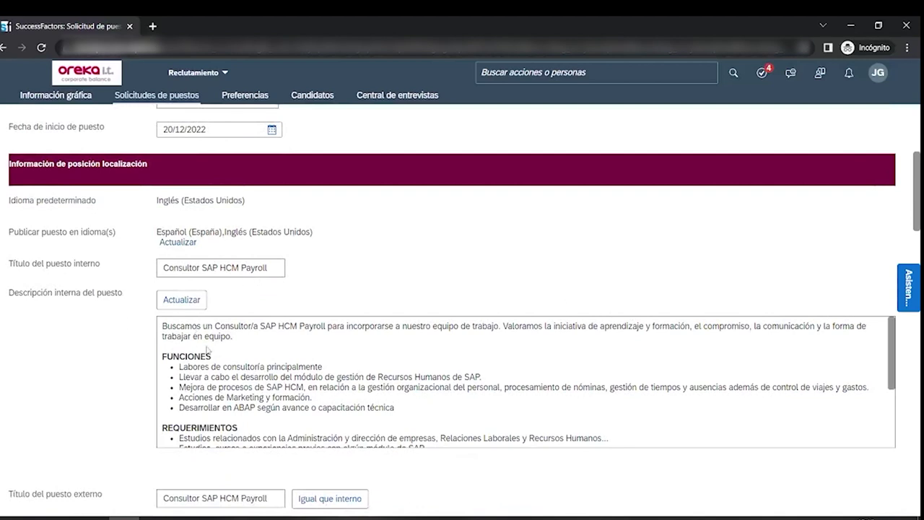
scroll(208, 350, "down", 3)
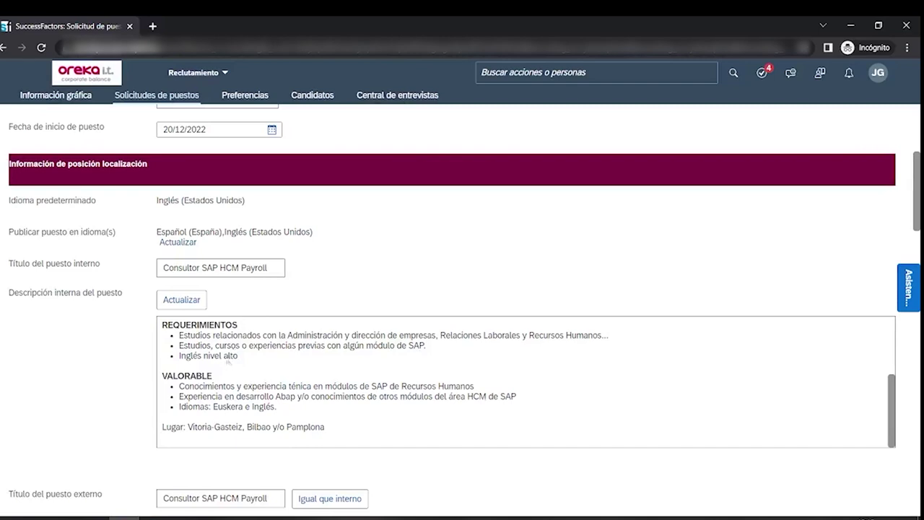
scroll(164, 376, "down", 2)
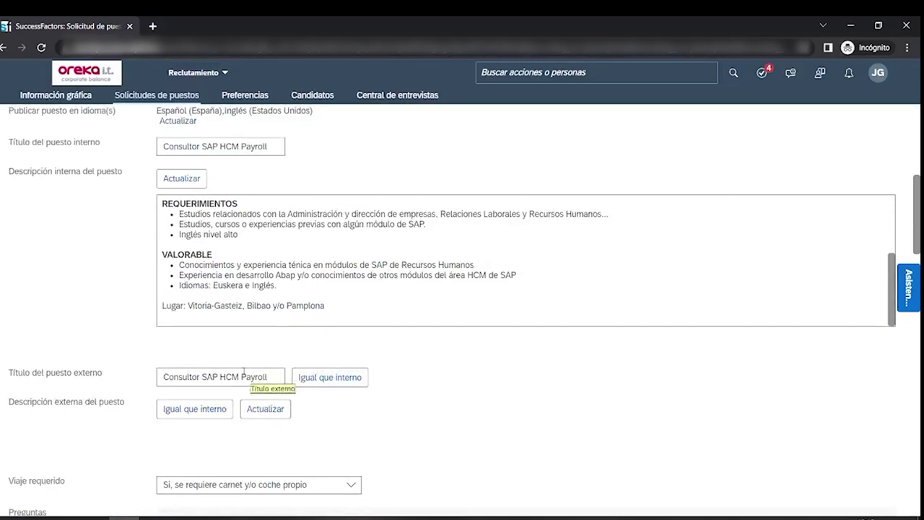
scroll(244, 372, "down", 3)
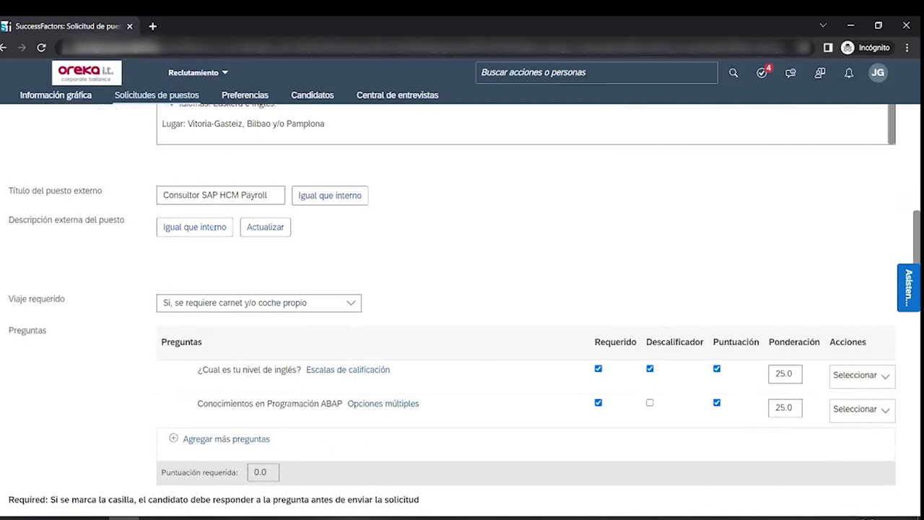
scroll(299, 302, "down", 2)
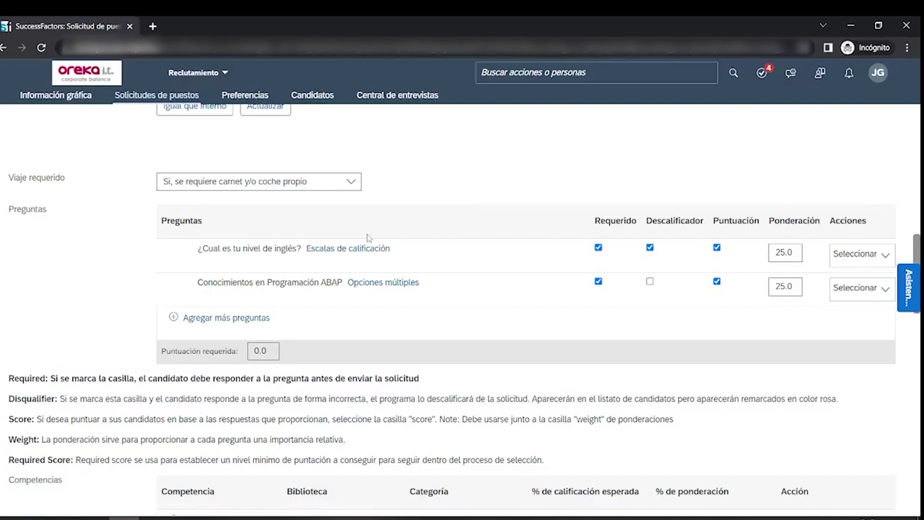
scroll(370, 242, "down", 2)
scroll(368, 244, "up", 3)
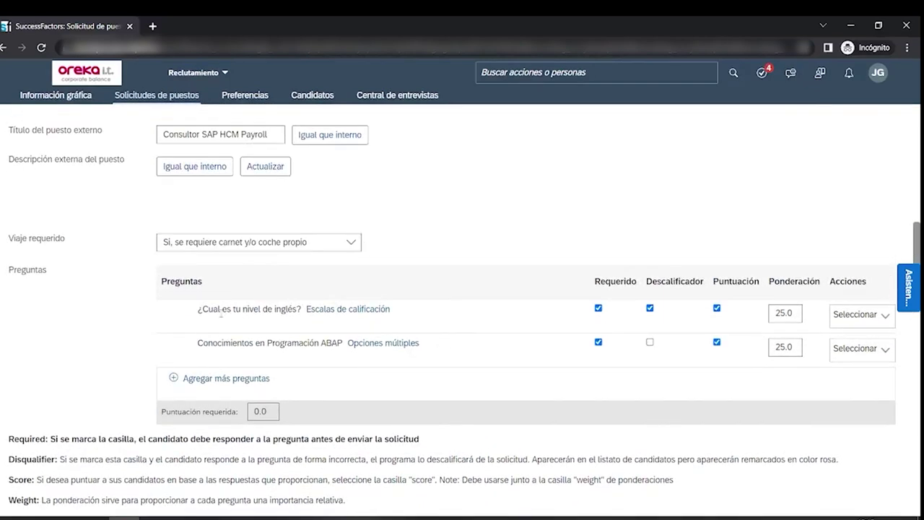
- Review the English-level rating scale, keeping range Idiomas and desired answer 5.0--C1
left_click(359, 315)
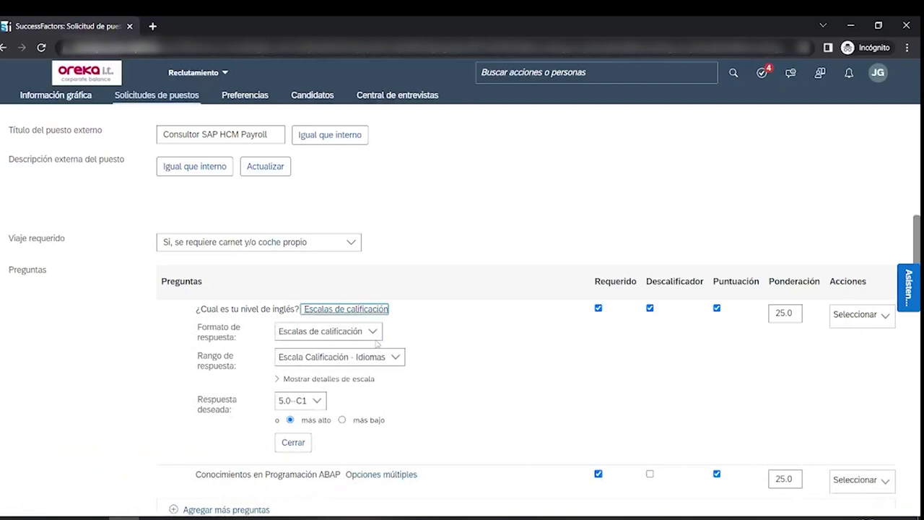
left_click(374, 330)
left_click(377, 331)
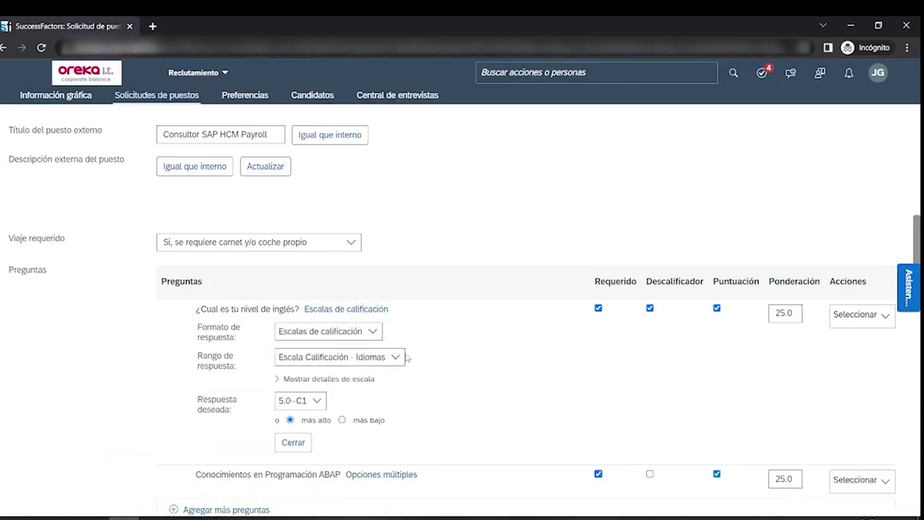
left_click(398, 357)
left_click(409, 362)
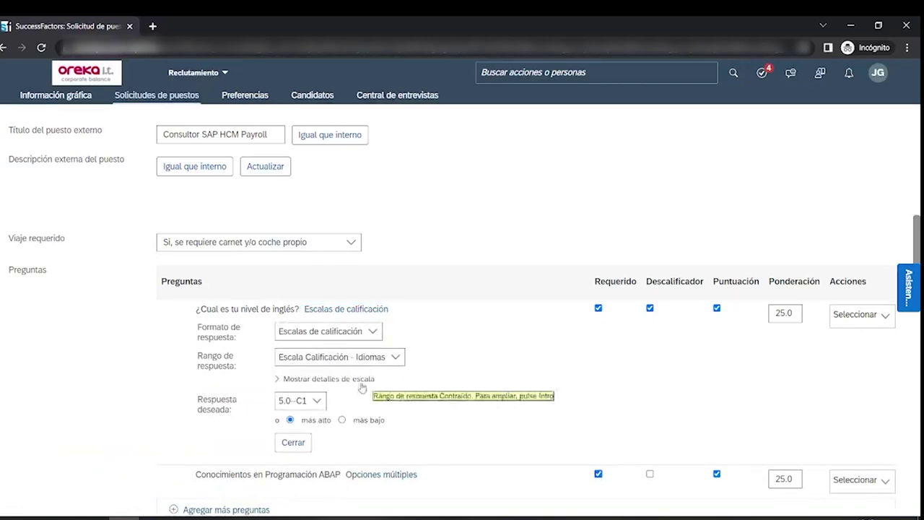
left_click(318, 401)
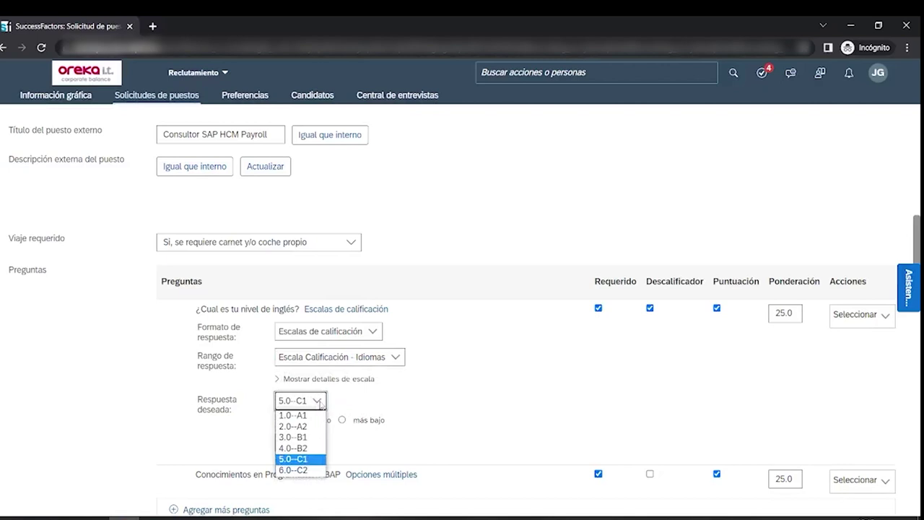
left_click(448, 393)
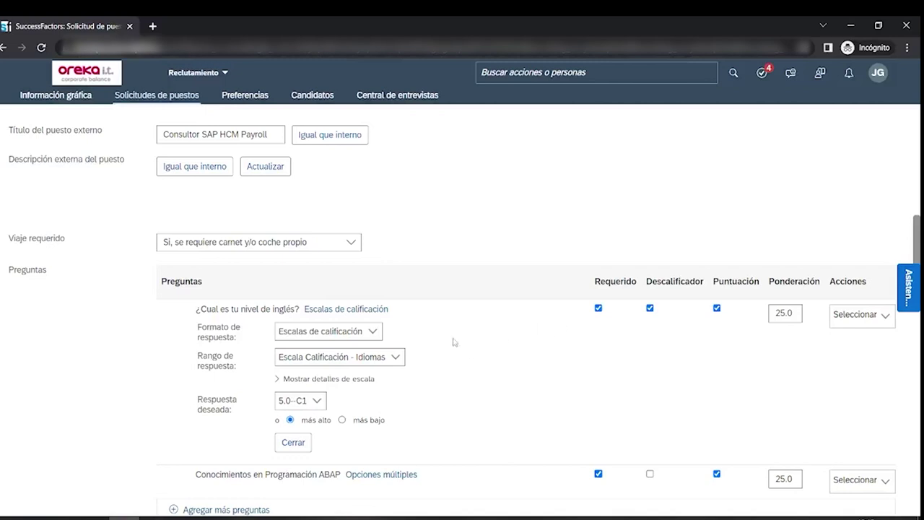
scroll(454, 342, "down", 5)
scroll(455, 342, "up", 1)
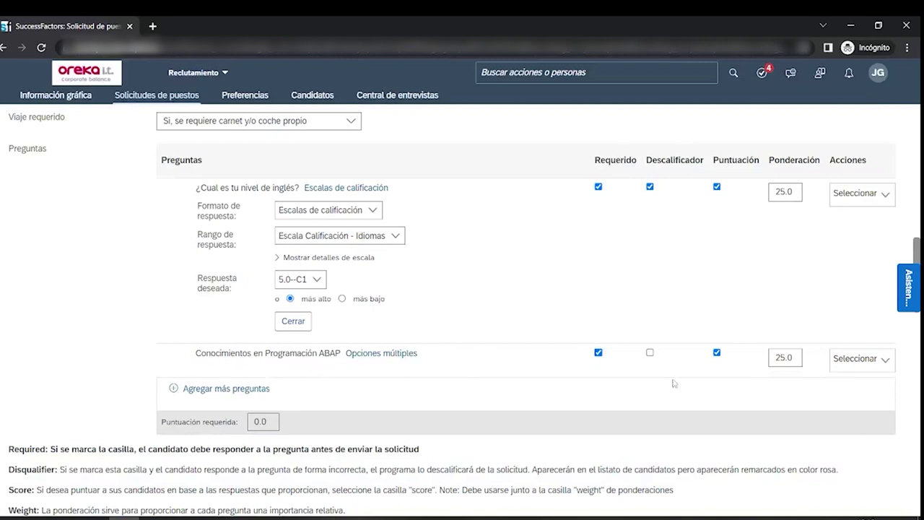
- Show the ABAP question's Opciones múltiples answers and scroll through them
left_click(382, 353)
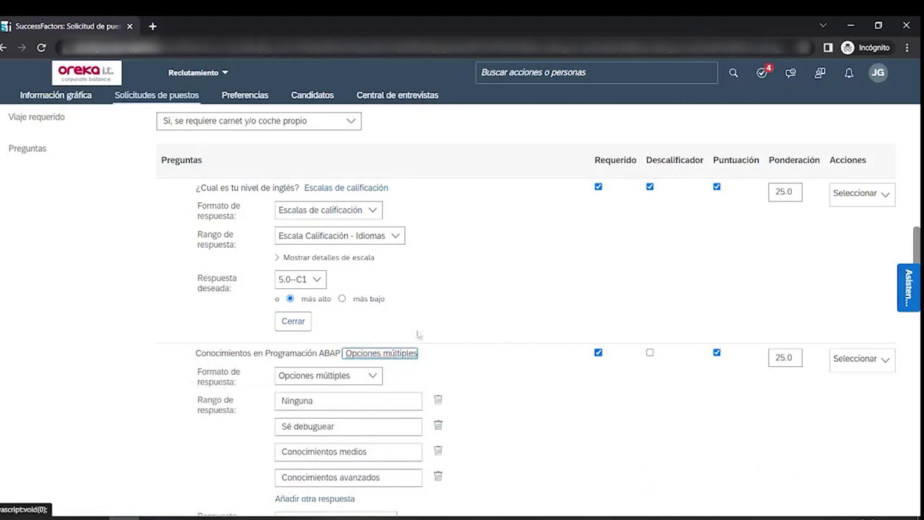
scroll(424, 349, "down", 1)
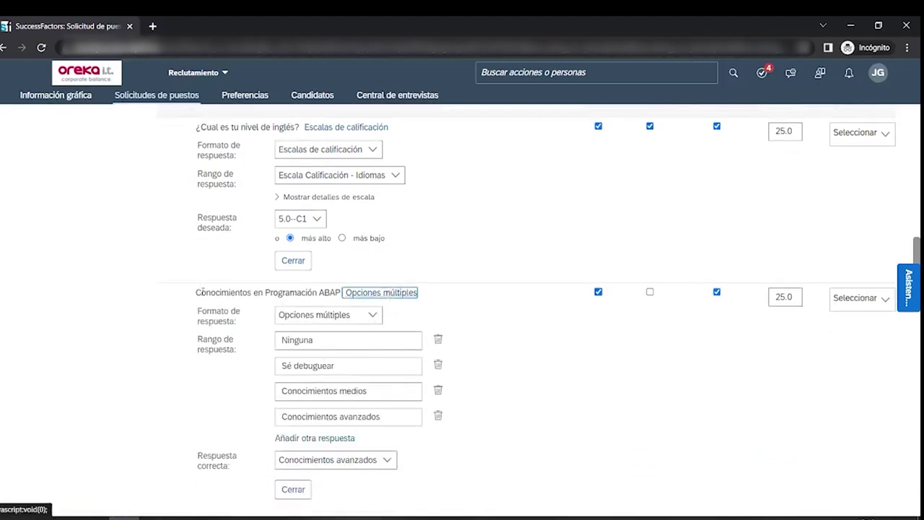
scroll(184, 302, "down", 2)
scroll(183, 301, "down", 6)
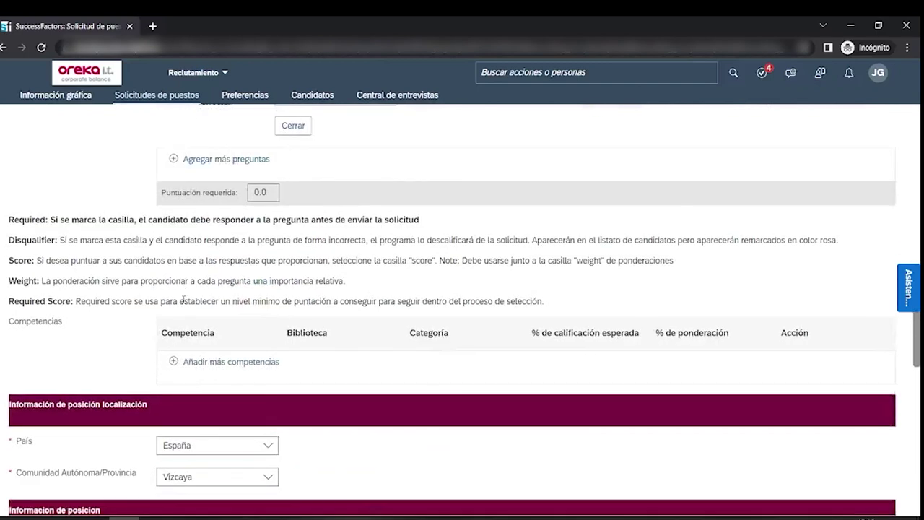
- Scroll through the remaining requisition sections, then open the PUBLICACIÓN DE PUESTOS (1) postings tab
scroll(186, 303, "down", 2)
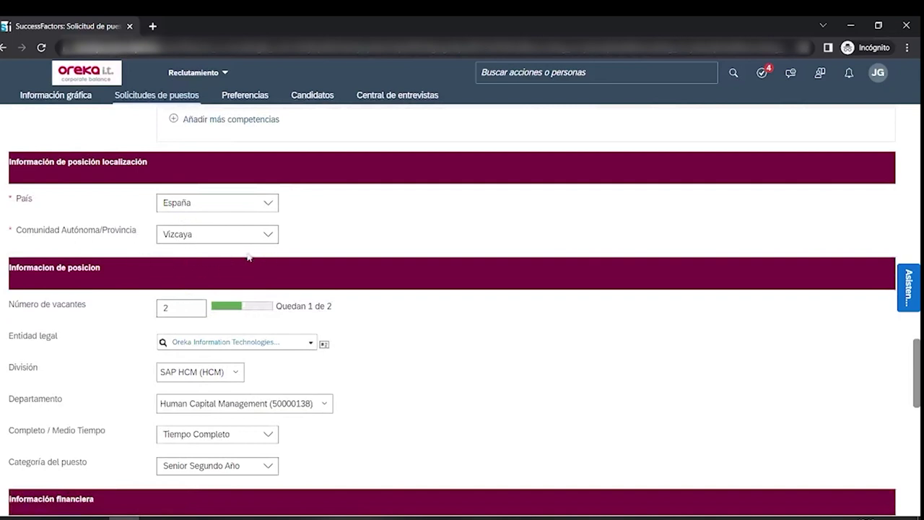
scroll(249, 256, "down", 2)
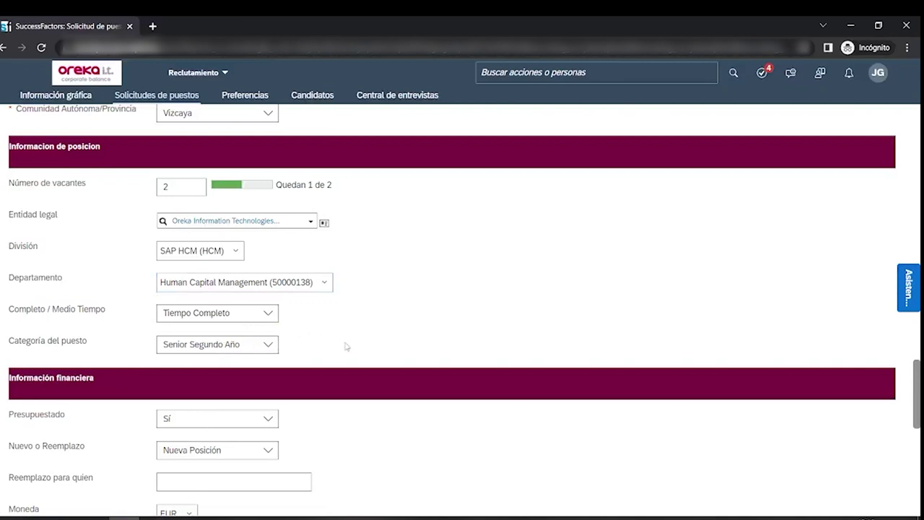
scroll(346, 346, "down", 5)
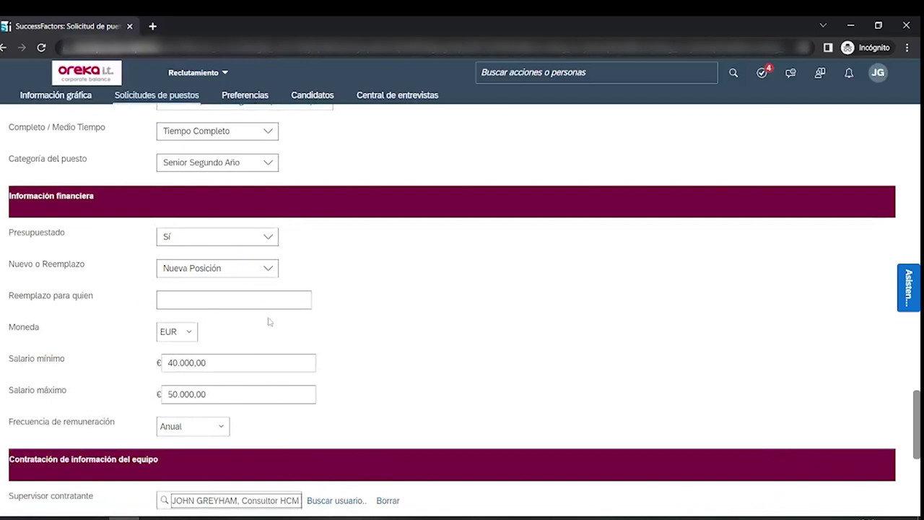
scroll(269, 321, "down", 2)
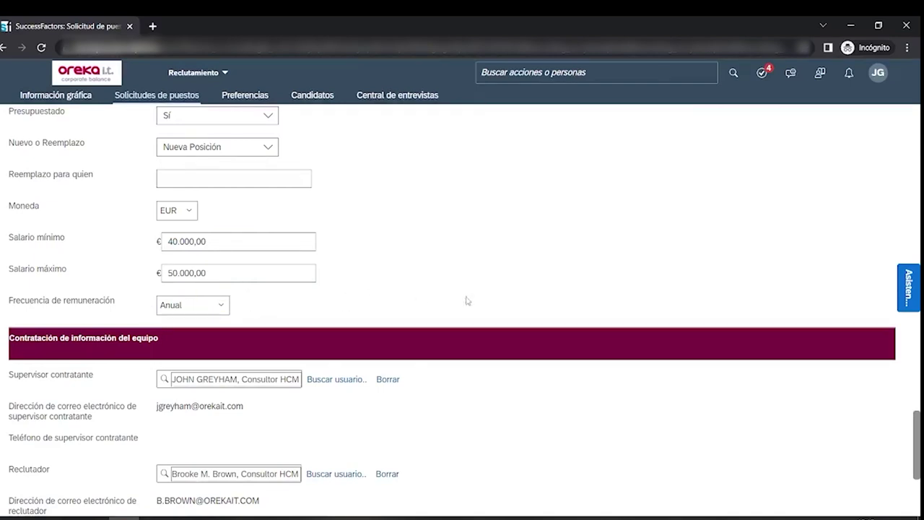
scroll(450, 314, "down", 3)
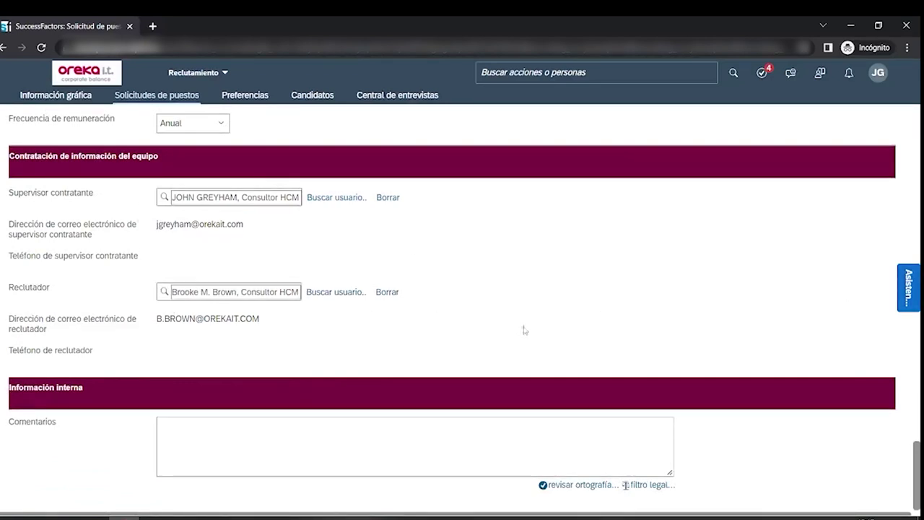
scroll(526, 374, "up", 4)
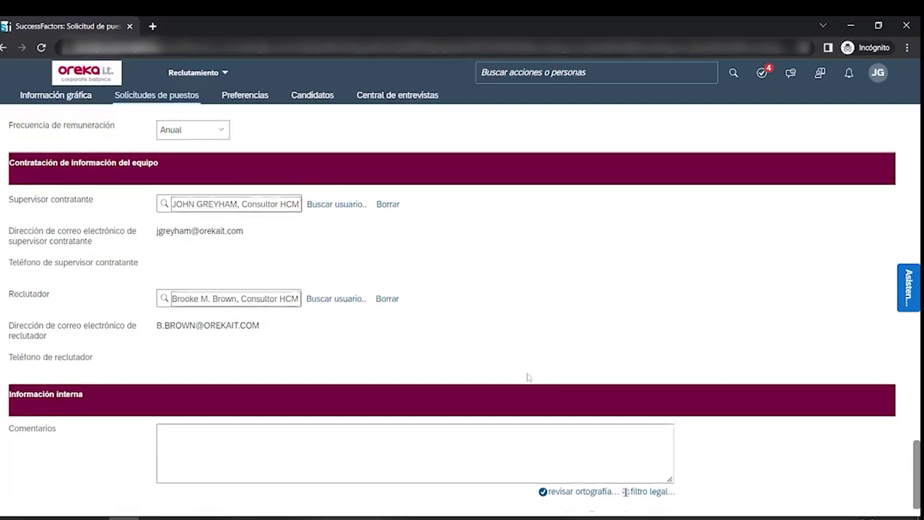
scroll(528, 396, "down", 3)
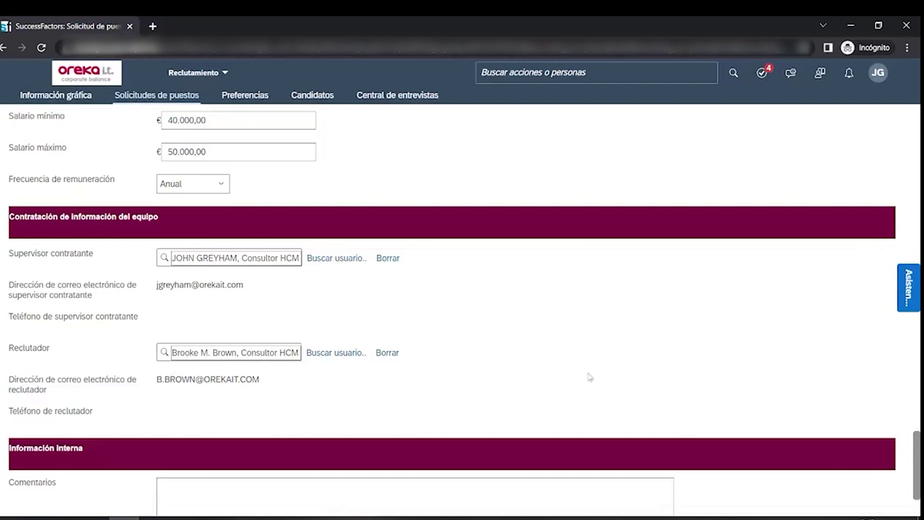
scroll(590, 377, "down", 2)
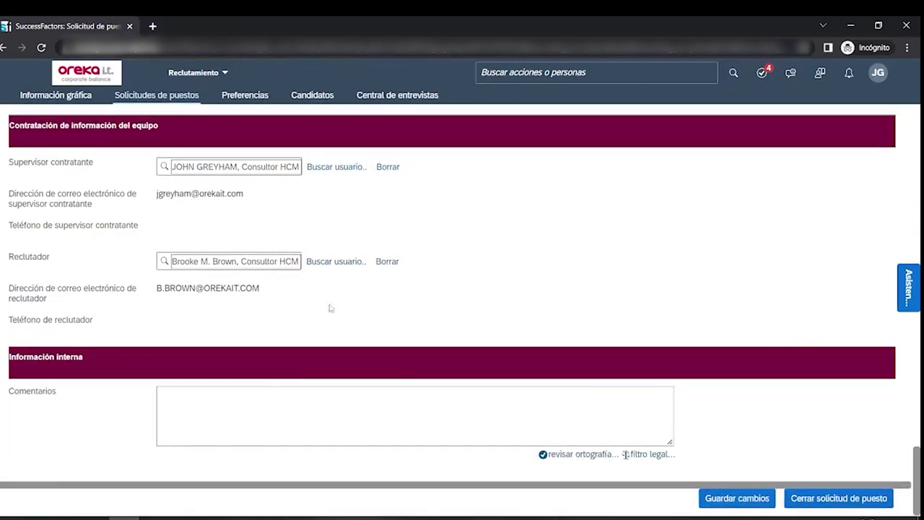
scroll(425, 420, "up", 7)
scroll(426, 420, "up", 20)
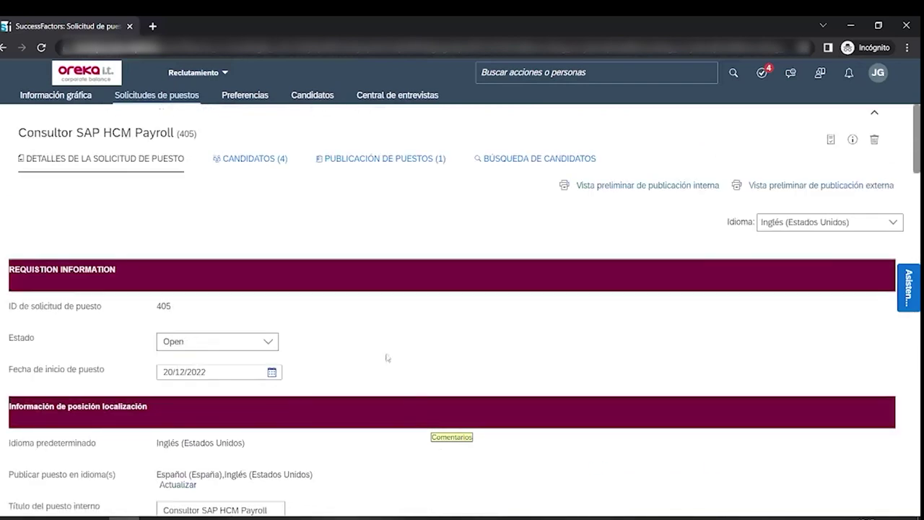
left_click(384, 158)
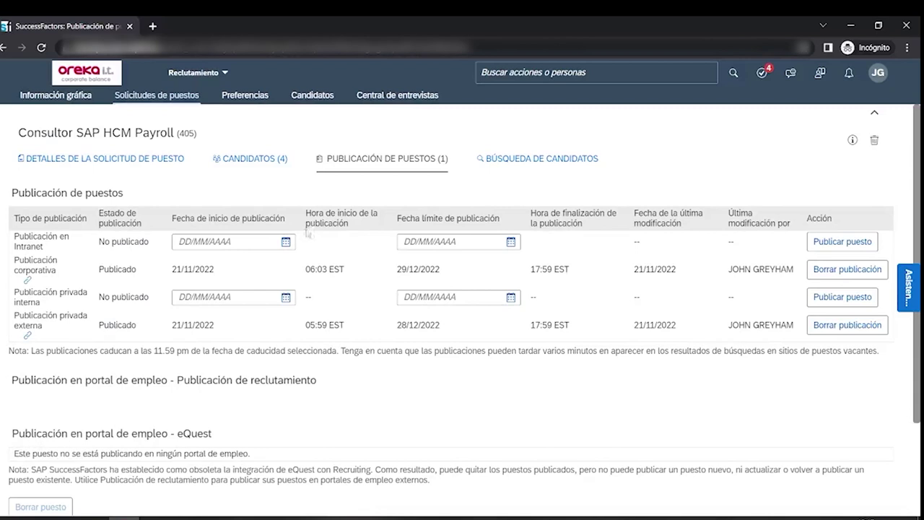
- Open the requisition's CANDIDATOS (4) tab to see the selection pipeline
left_click(247, 159)
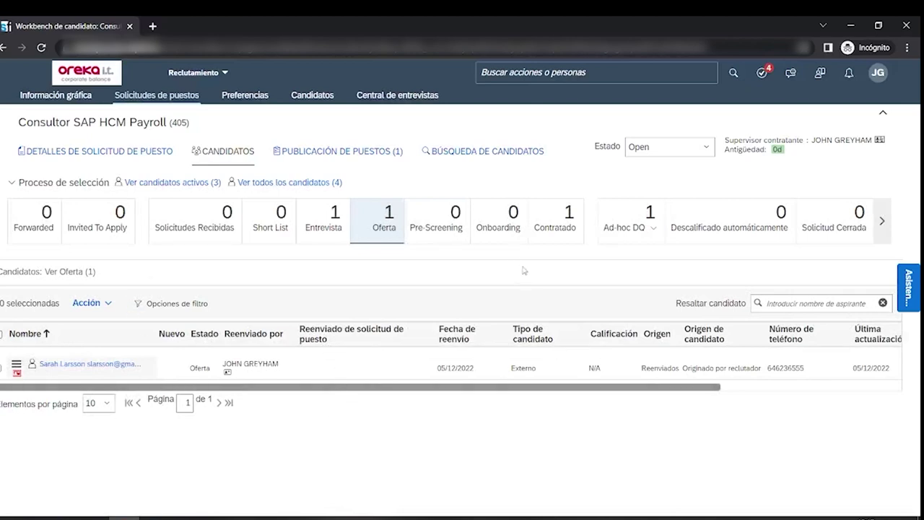
left_click(324, 224)
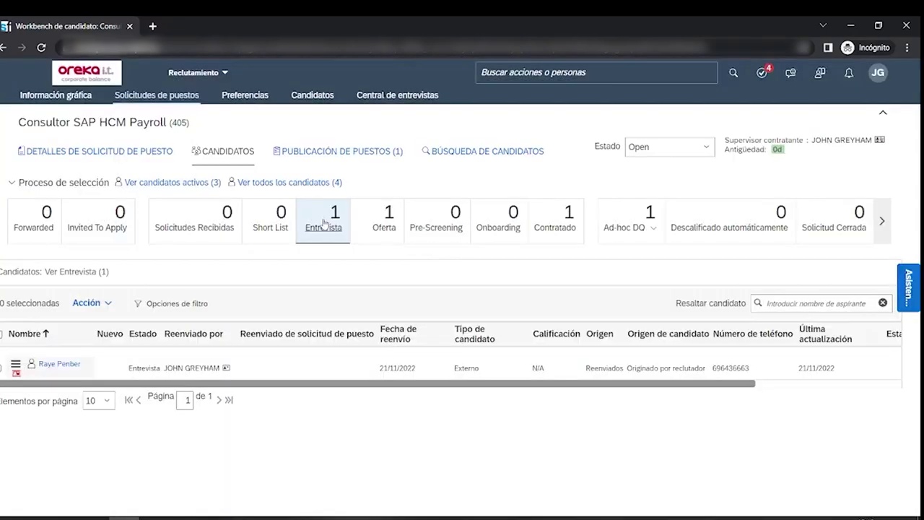
left_click(92, 303)
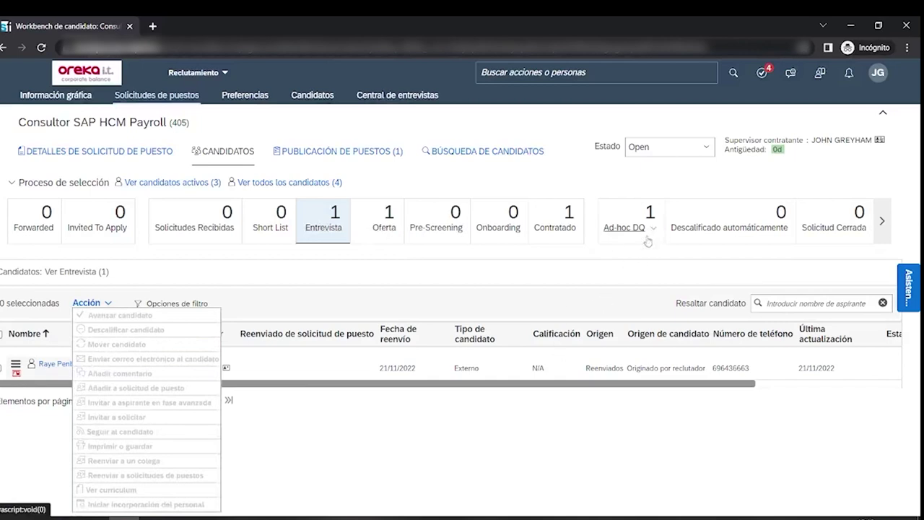
left_click(650, 235)
left_click(663, 244)
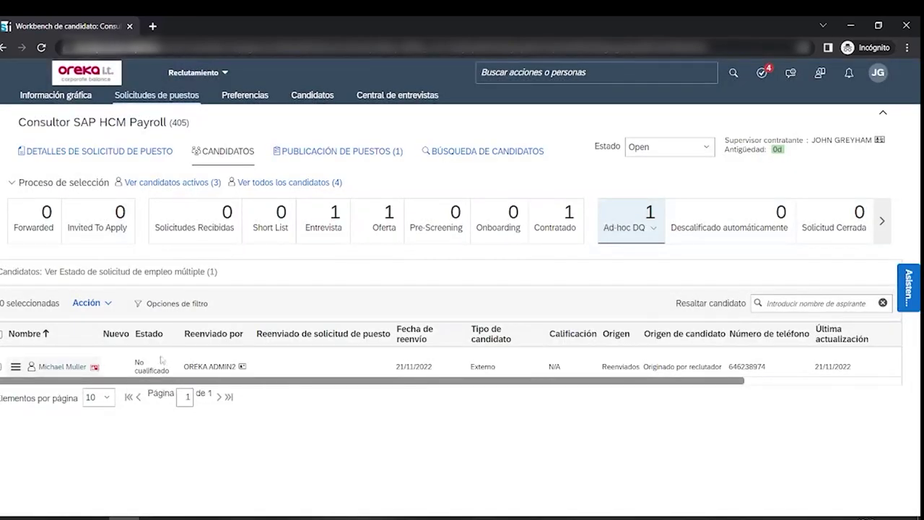
left_click(63, 367)
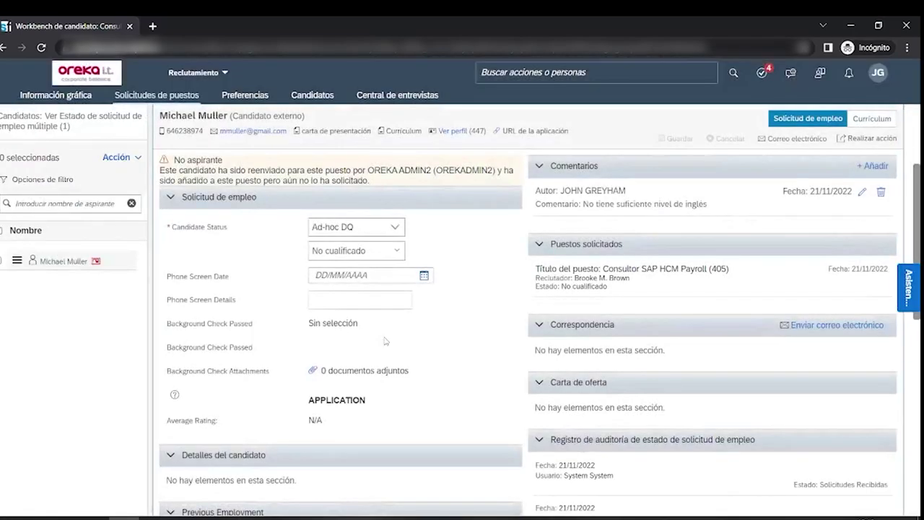
scroll(386, 341, "down", 5)
scroll(386, 341, "down", 3)
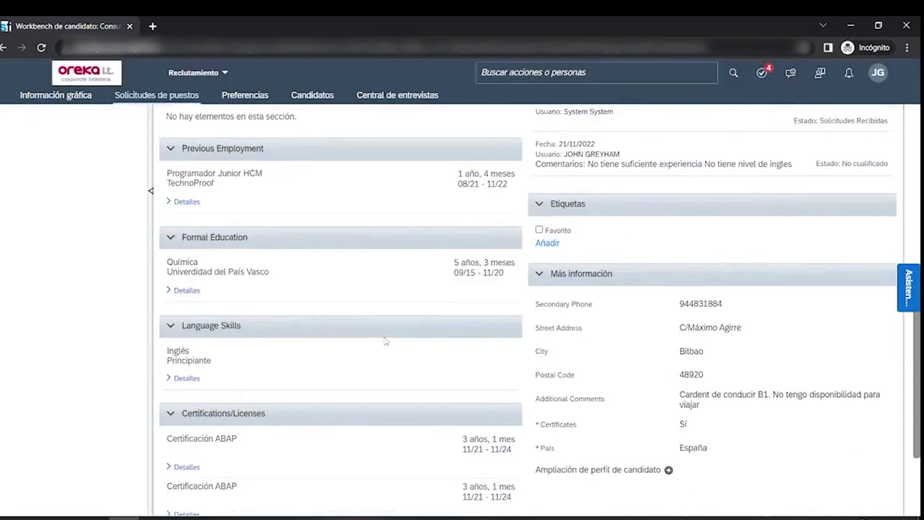
scroll(386, 341, "down", 2)
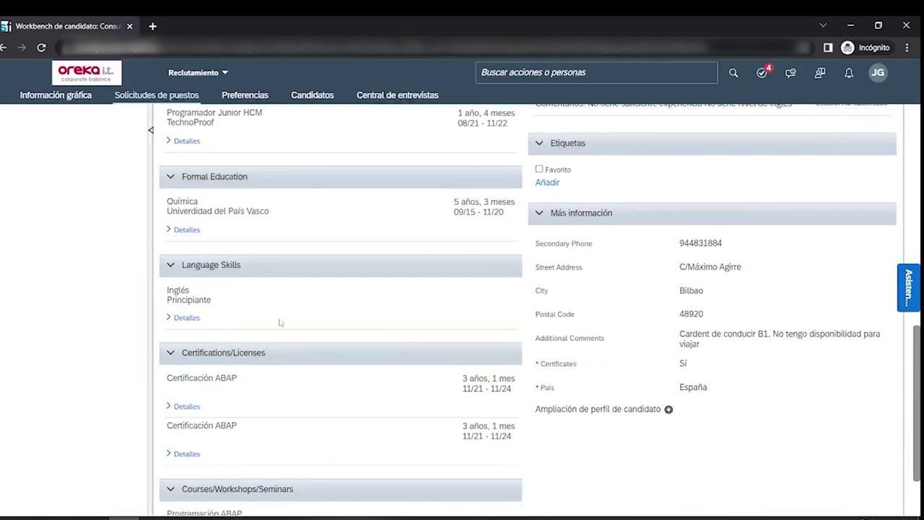
scroll(299, 367, "up", 3)
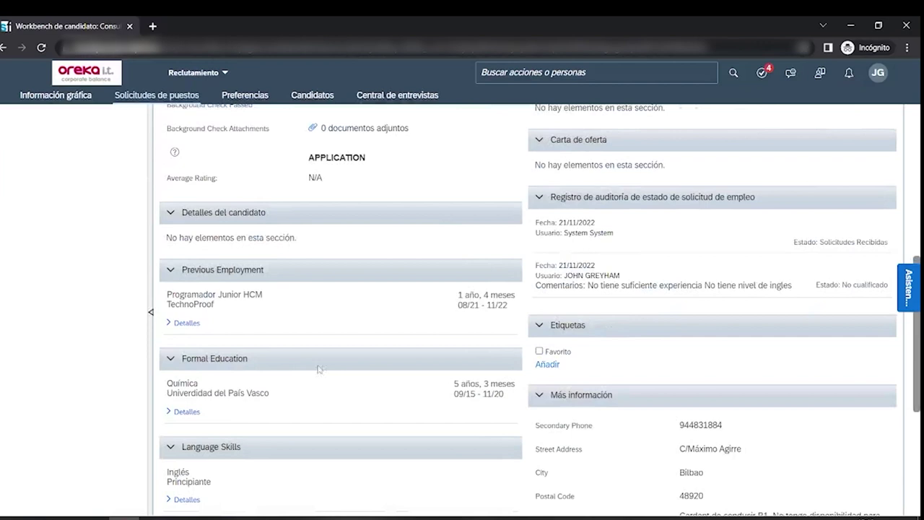
scroll(322, 372, "up", 6)
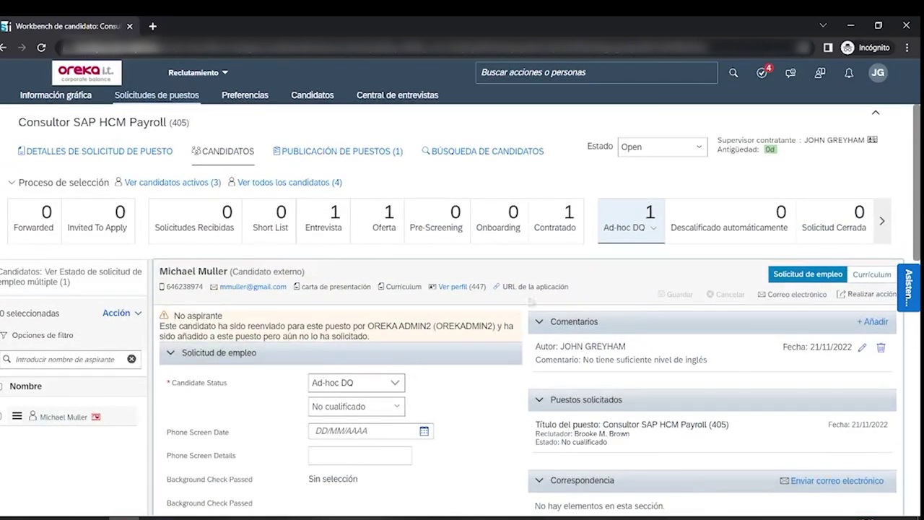
left_click(568, 227)
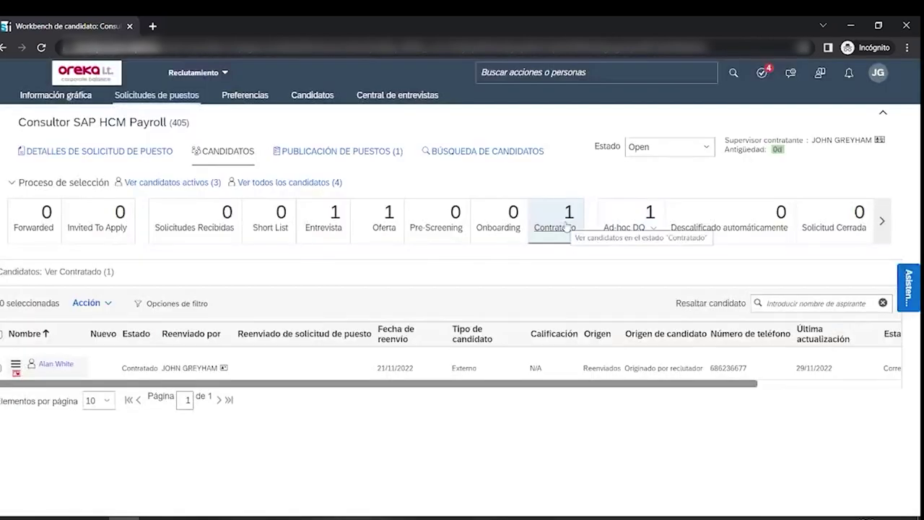
left_click(376, 226)
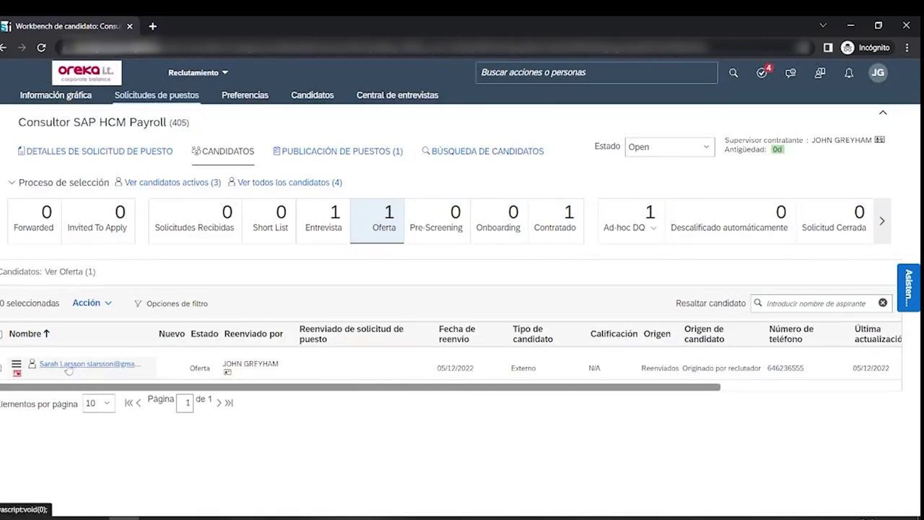
- Open the Oferta candidate's job application and scroll through its detail panel
left_click(68, 367)
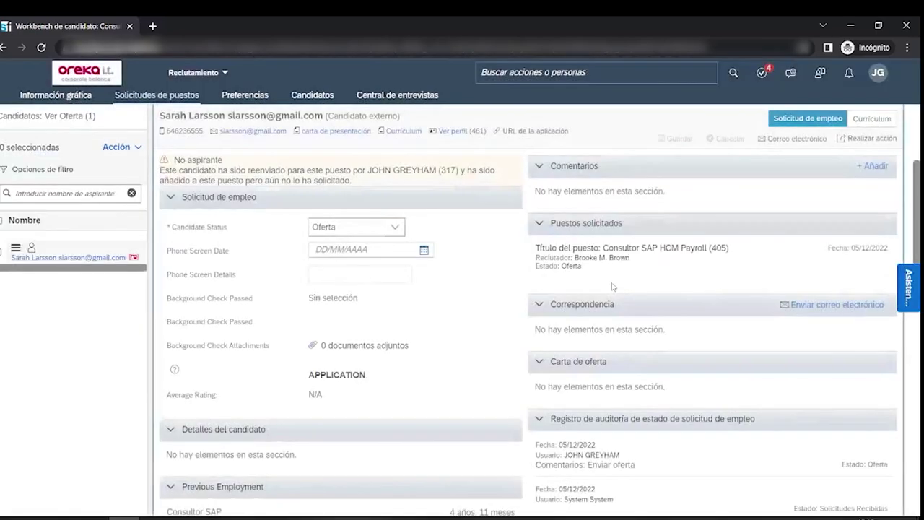
scroll(470, 254, "down", 1)
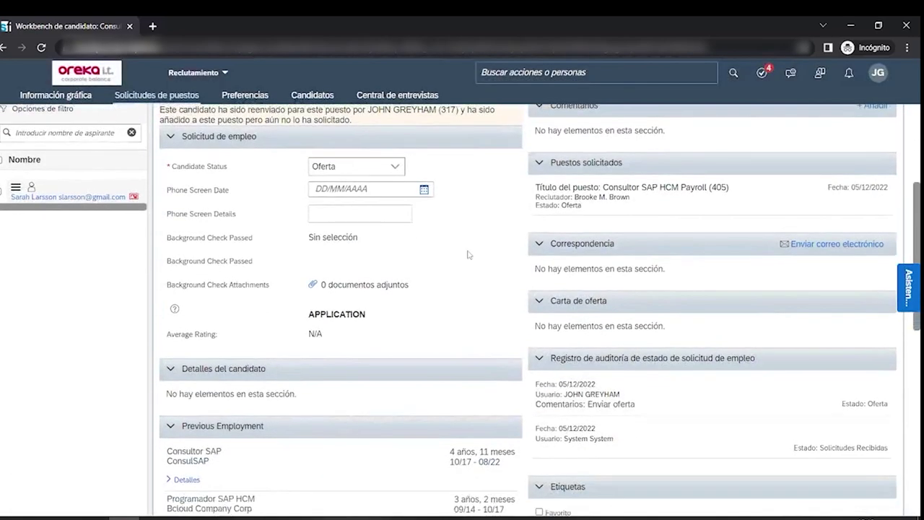
scroll(467, 254, "down", 2)
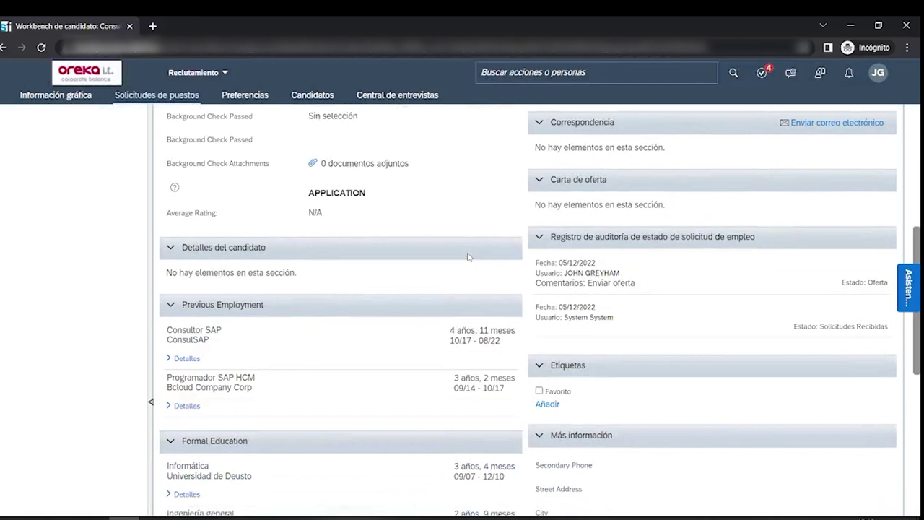
scroll(468, 256, "down", 1)
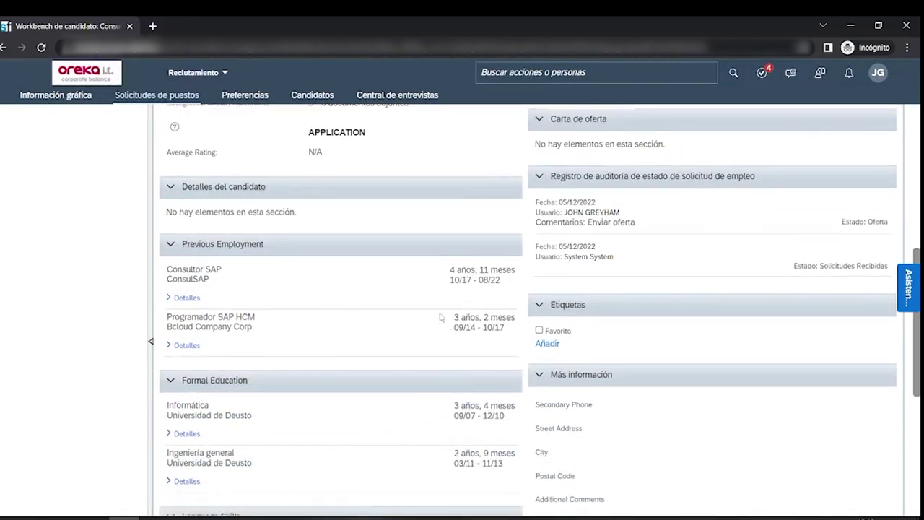
scroll(430, 319, "down", 1)
scroll(374, 277, "up", 2)
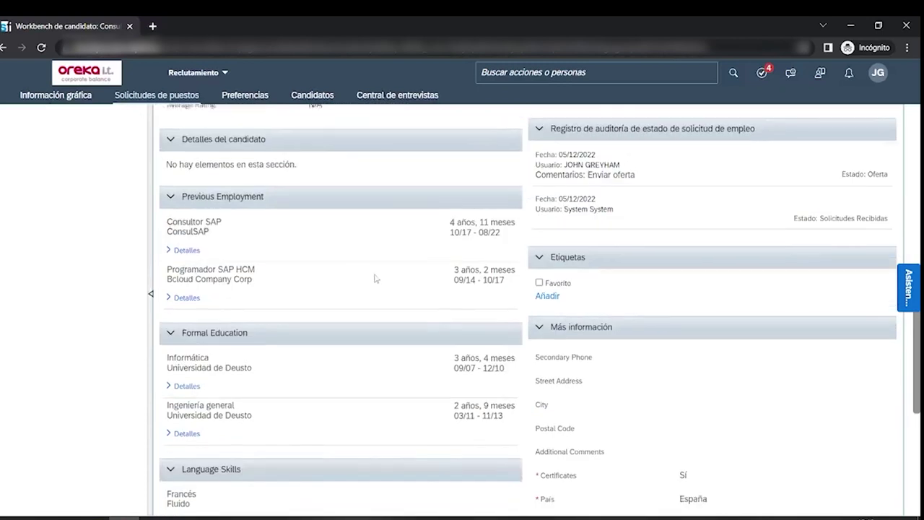
scroll(375, 280, "down", 2)
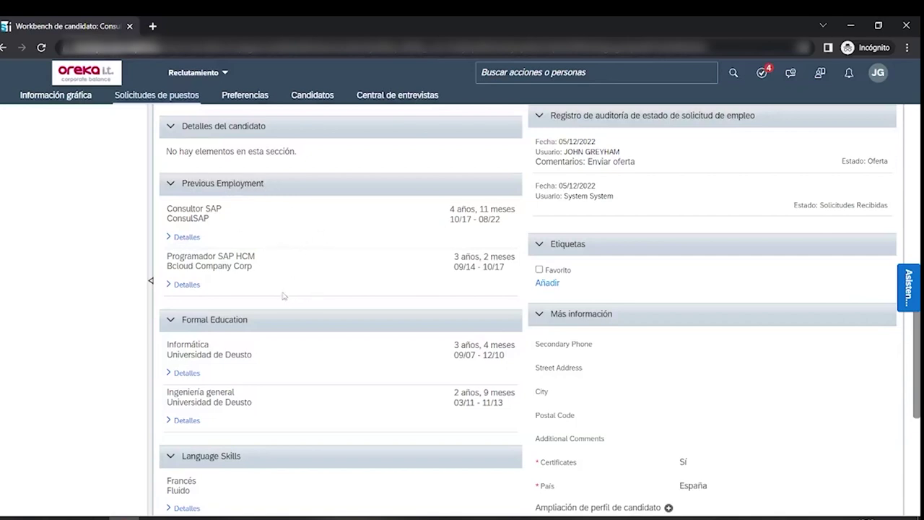
scroll(284, 296, "down", 4)
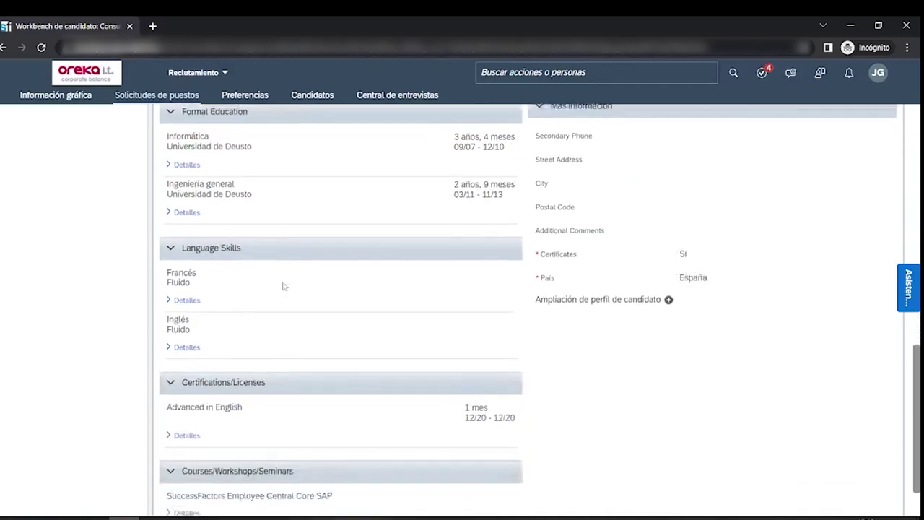
scroll(346, 310, "down", 1)
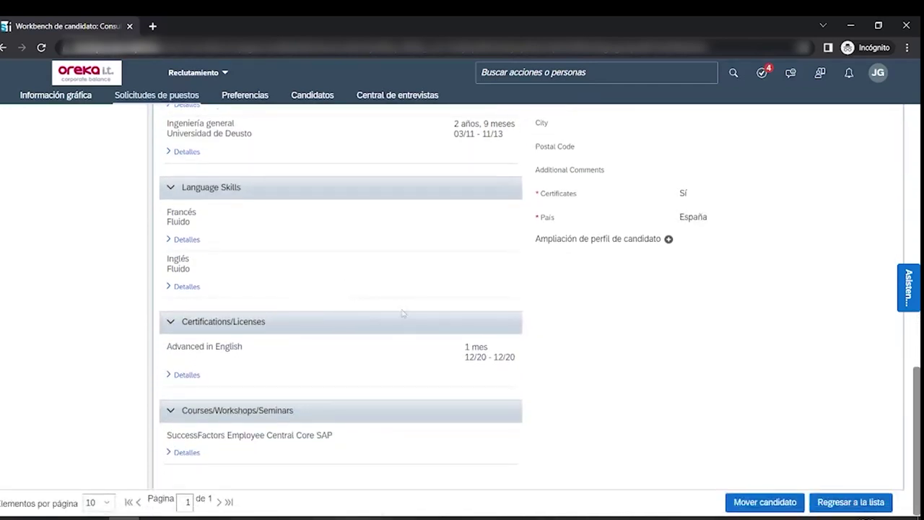
scroll(352, 394, "up", 10)
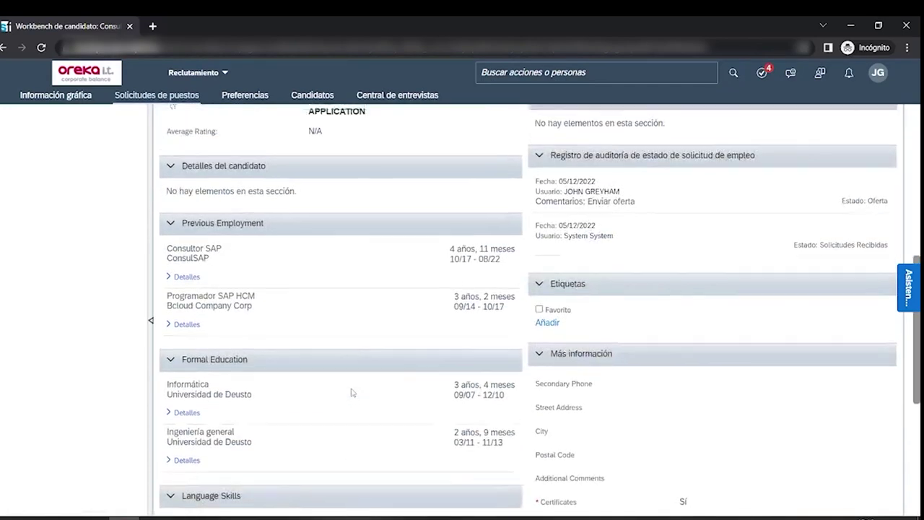
scroll(404, 399, "up", 2)
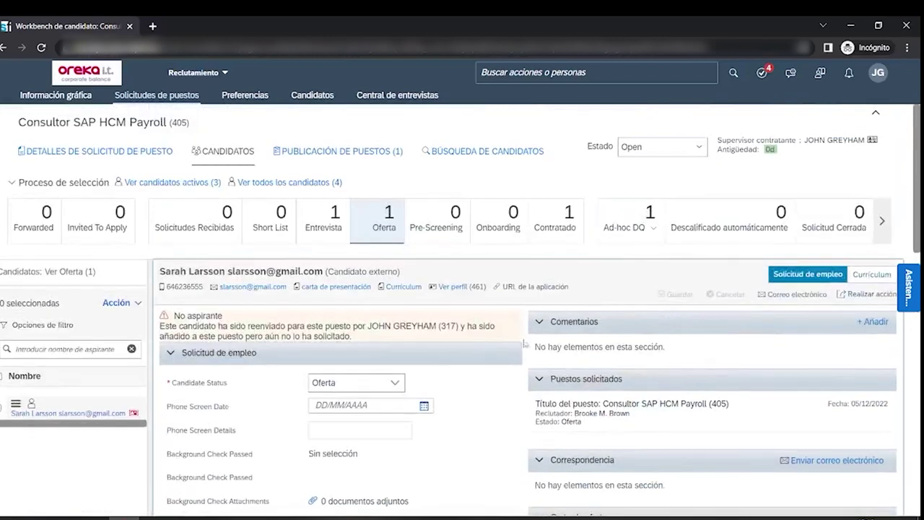
- Dismiss the application link popup and view the candidate's Currículum
left_click(520, 287)
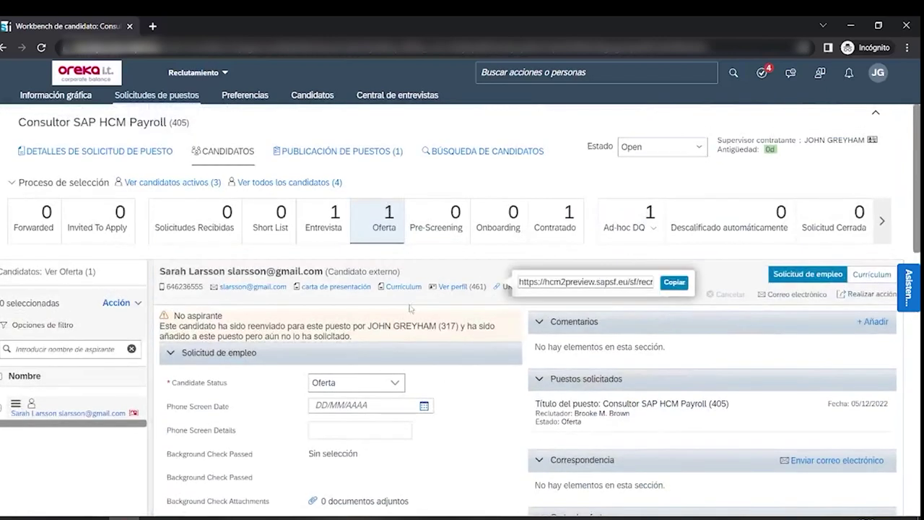
left_click(411, 289)
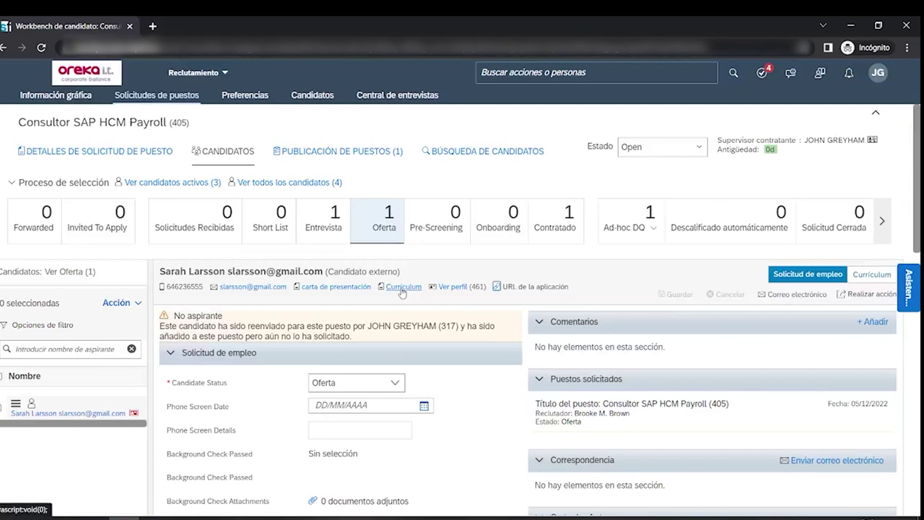
left_click(402, 289)
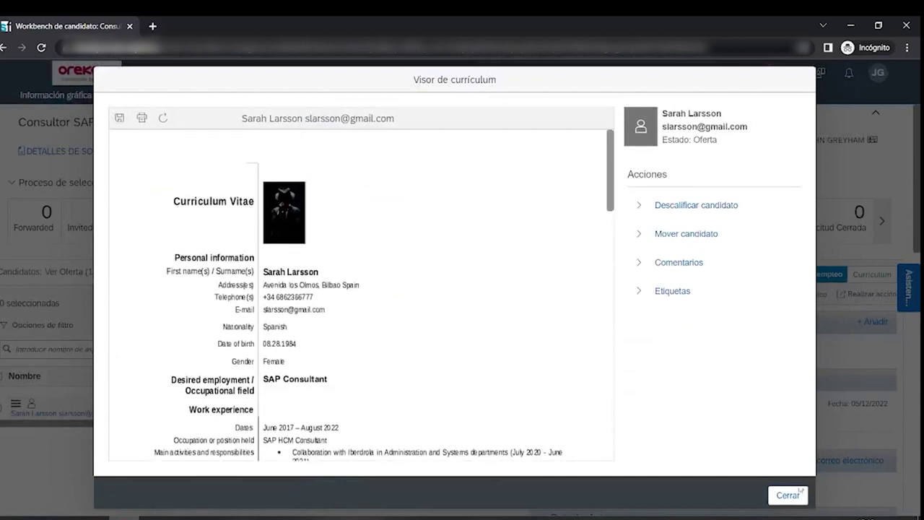
left_click(788, 496)
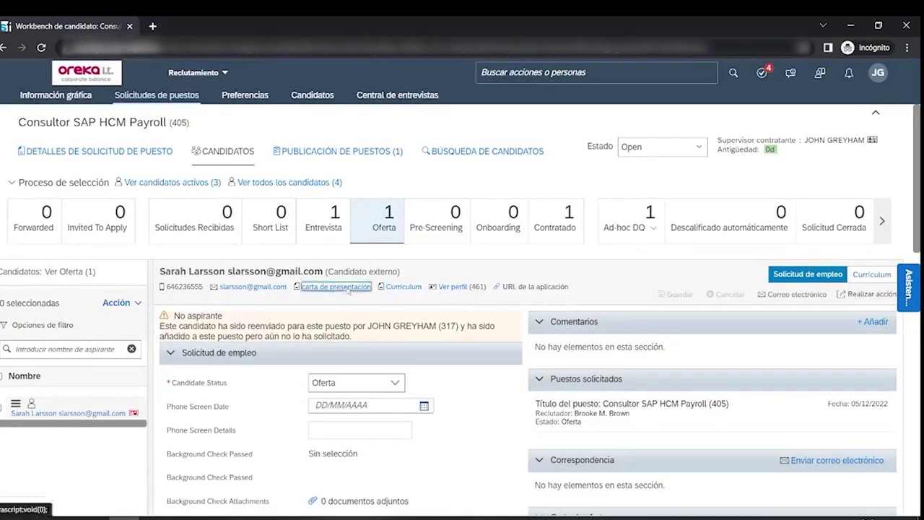
- Read the candidate's carta de presentación, then return to the Oferta stage list
left_click(335, 286)
scroll(524, 253, "down", 1)
scroll(527, 259, "up", 1)
left_click(787, 496)
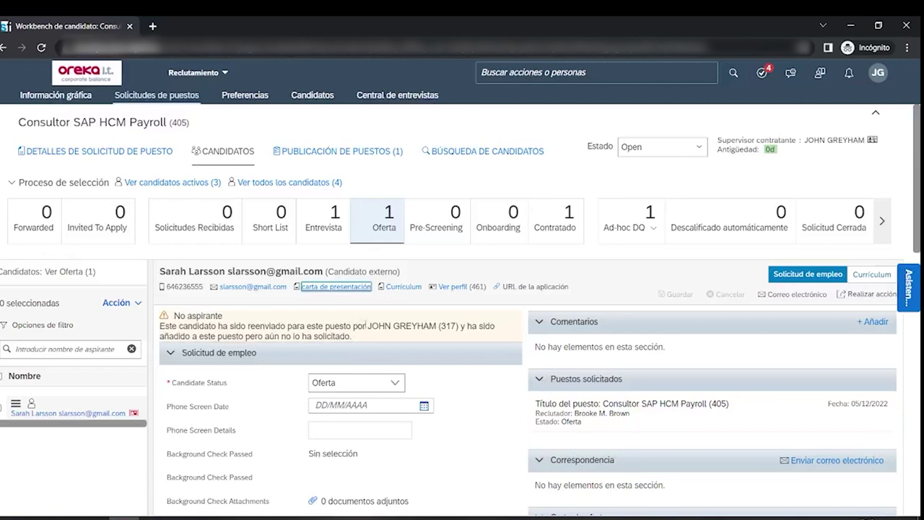
left_click(386, 224)
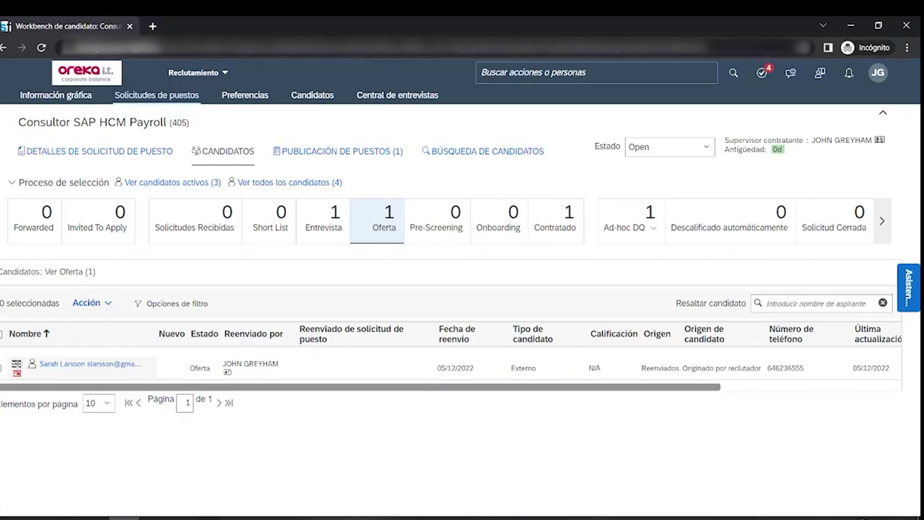
- Move the candidate from Oferta to Onboarding with justification 'candidata idonea' and open her application
left_click_drag(22, 366, 481, 217)
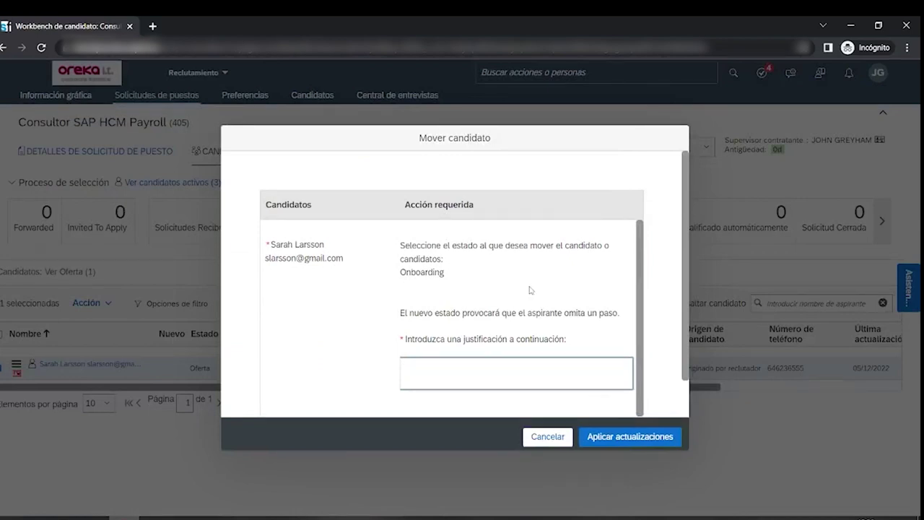
type("candidata idonea")
left_click(626, 437)
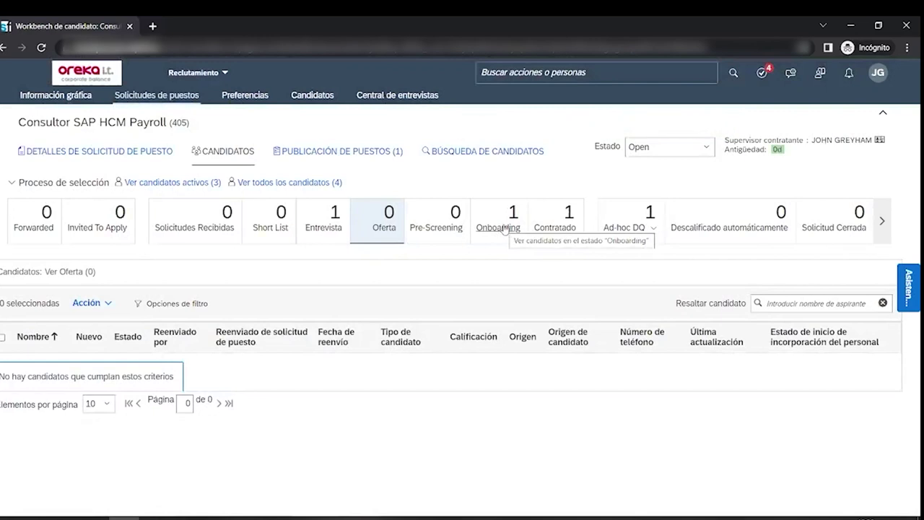
left_click(504, 229)
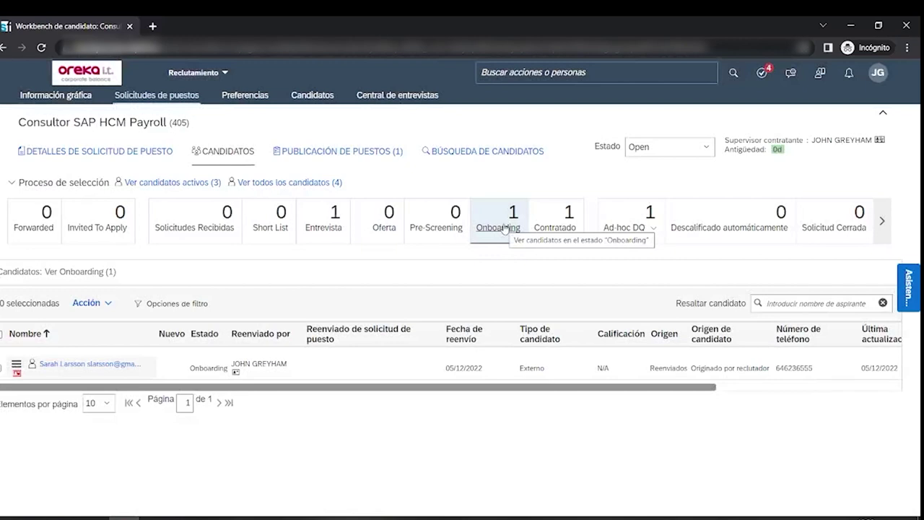
left_click(68, 365)
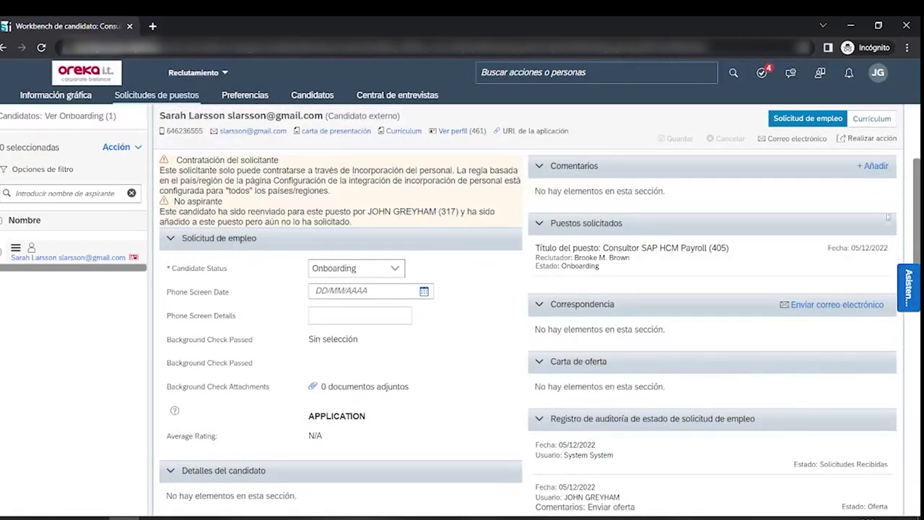
- Run Iniciar incorporación del personal for the candidate and confirm the onboarding start
left_click(863, 139)
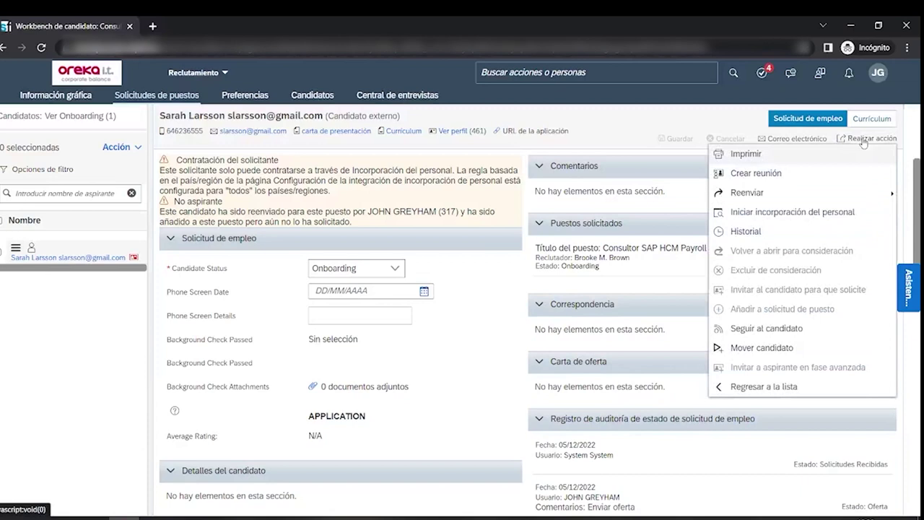
left_click(796, 213)
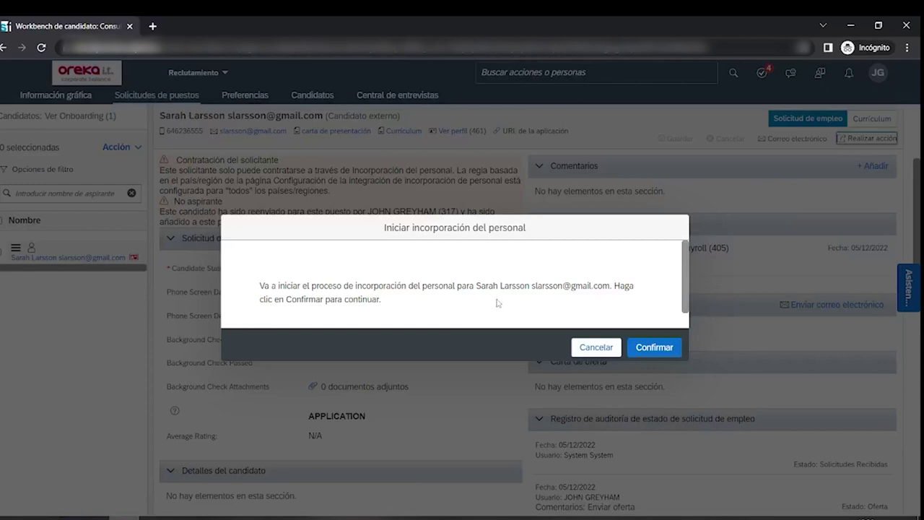
left_click(658, 349)
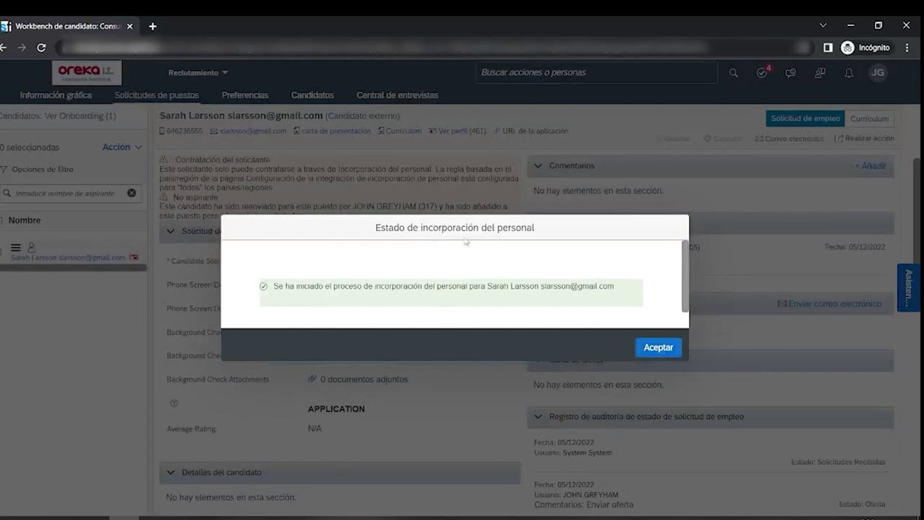
left_click(658, 347)
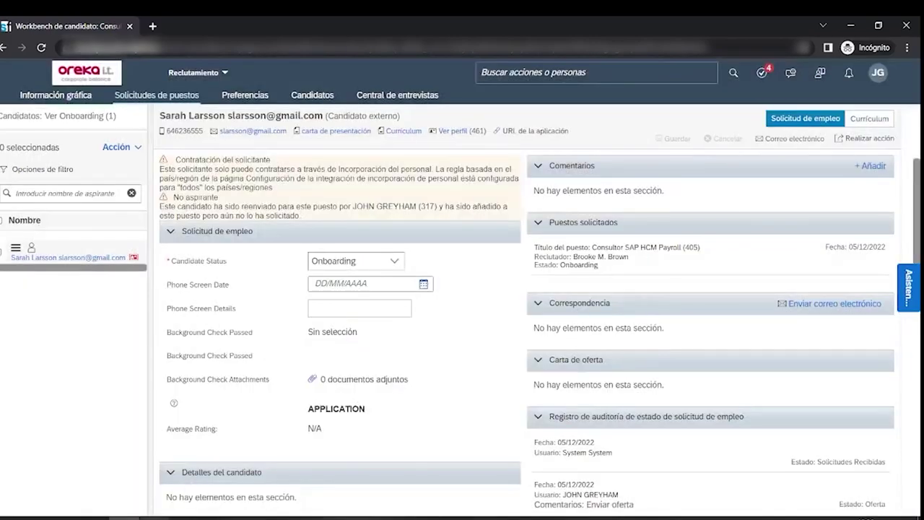
key("alt+Tab")
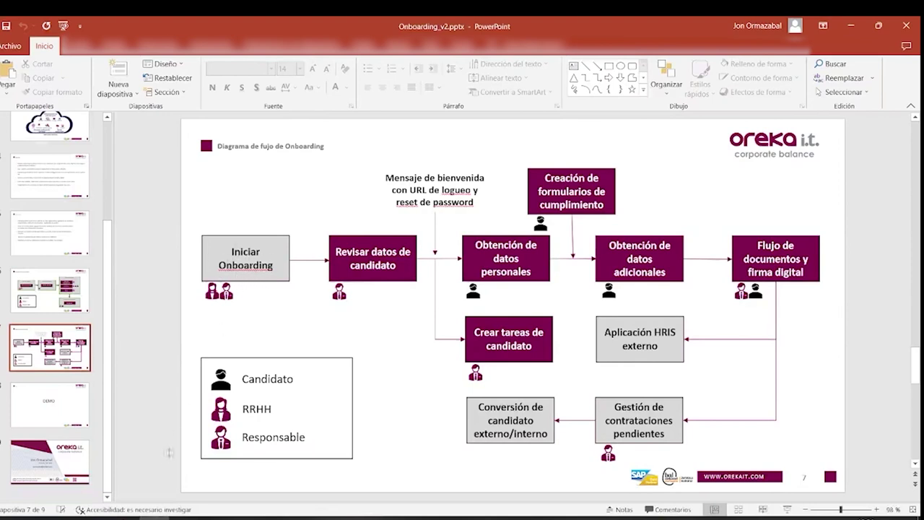
key("alt+Tab")
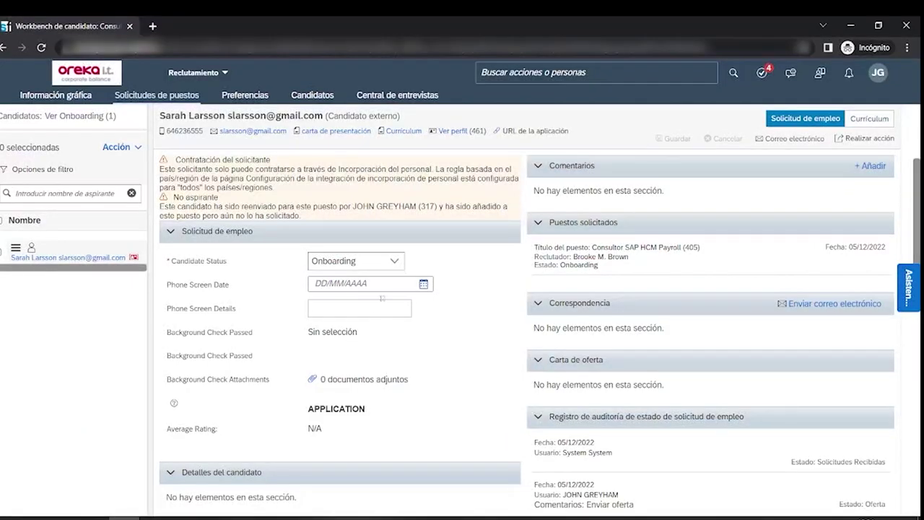
scroll(283, 277, "up", 3)
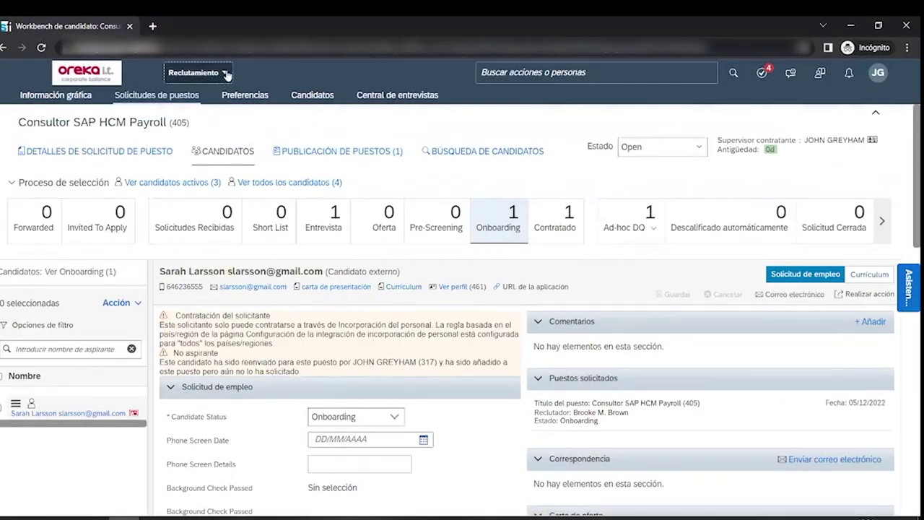
- Open the Incorporación del personal dashboard and scroll Nuevas contrataciones to the hire starting 20 dic. 2022
left_click(196, 72)
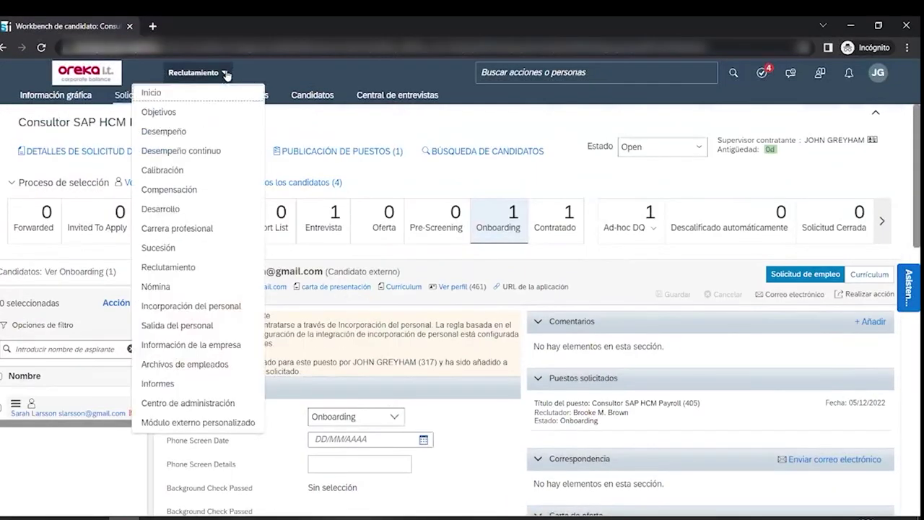
left_click(181, 309)
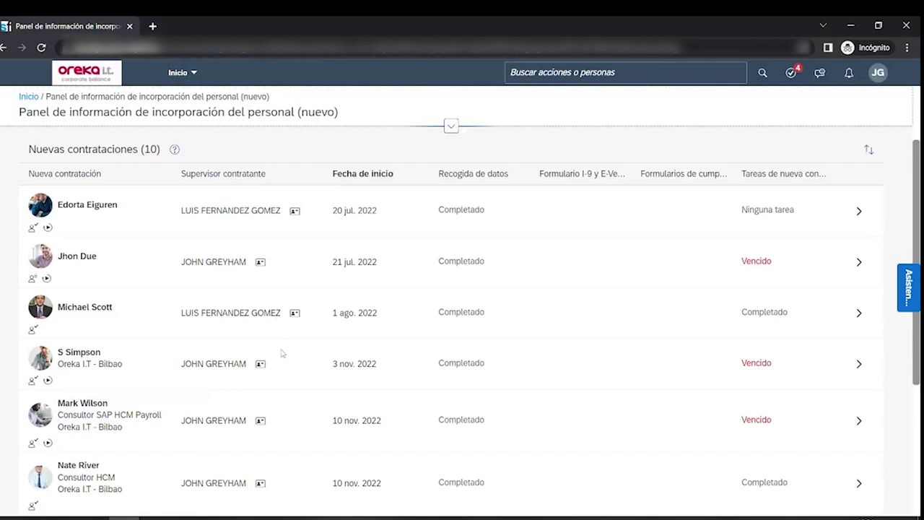
scroll(283, 352, "down", 3)
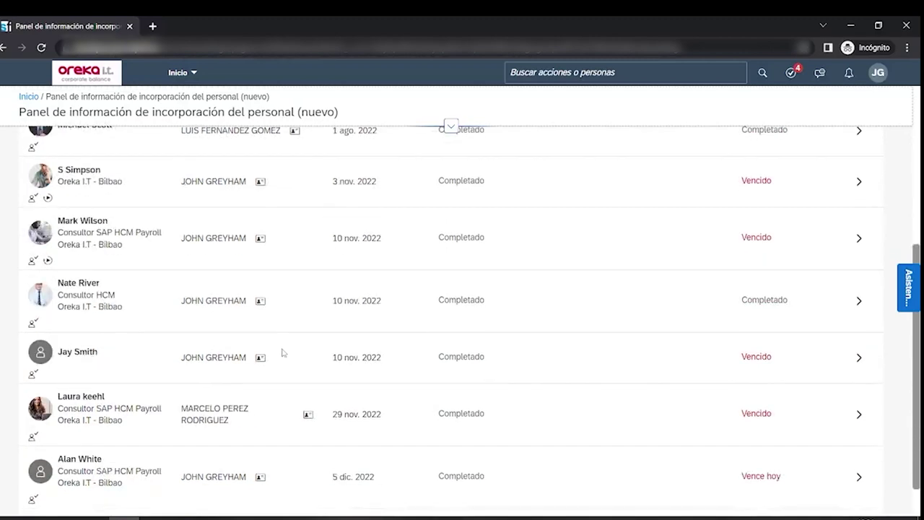
scroll(282, 352, "down", 1)
scroll(282, 353, "up", 6)
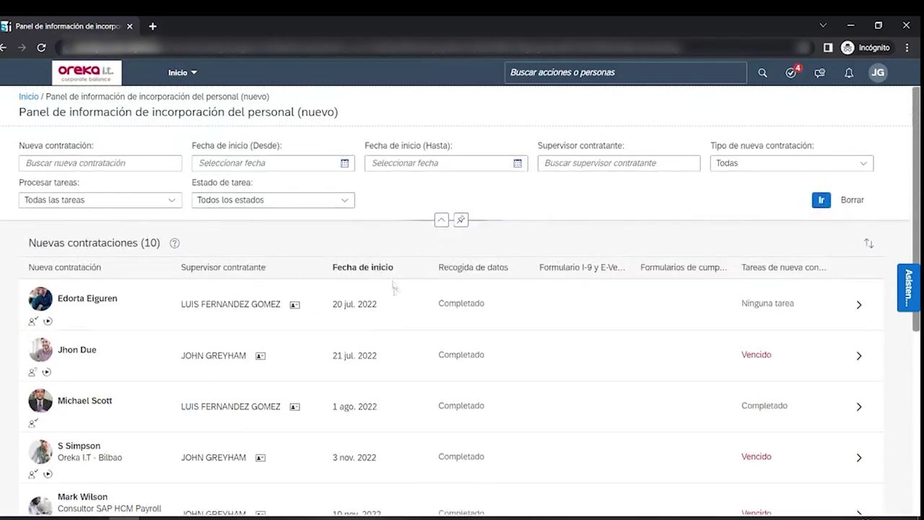
scroll(398, 305, "down", 3)
scroll(398, 305, "down", 2)
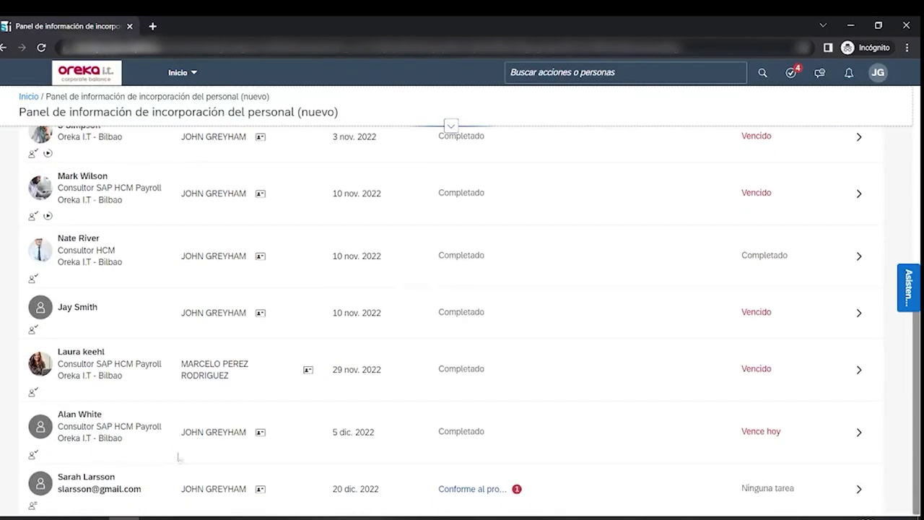
scroll(122, 479, "up", 1)
scroll(122, 479, "up", 3)
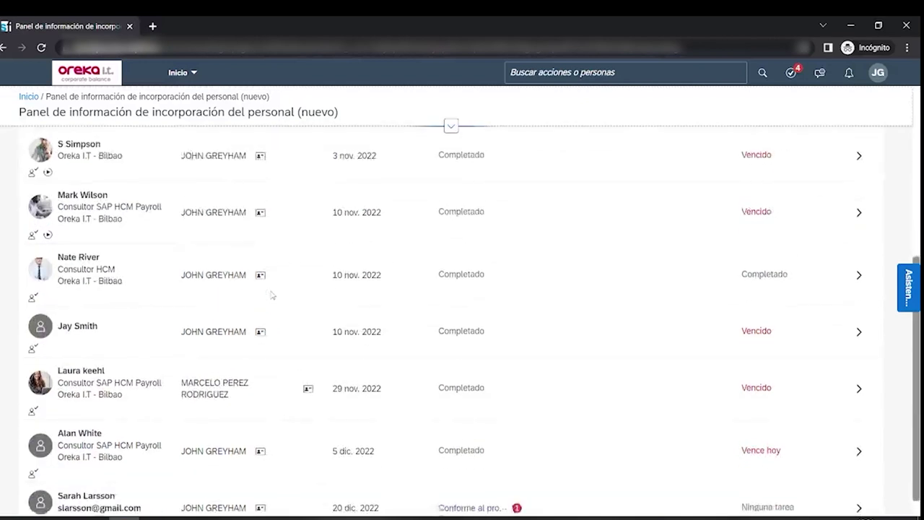
scroll(274, 292, "down", 5)
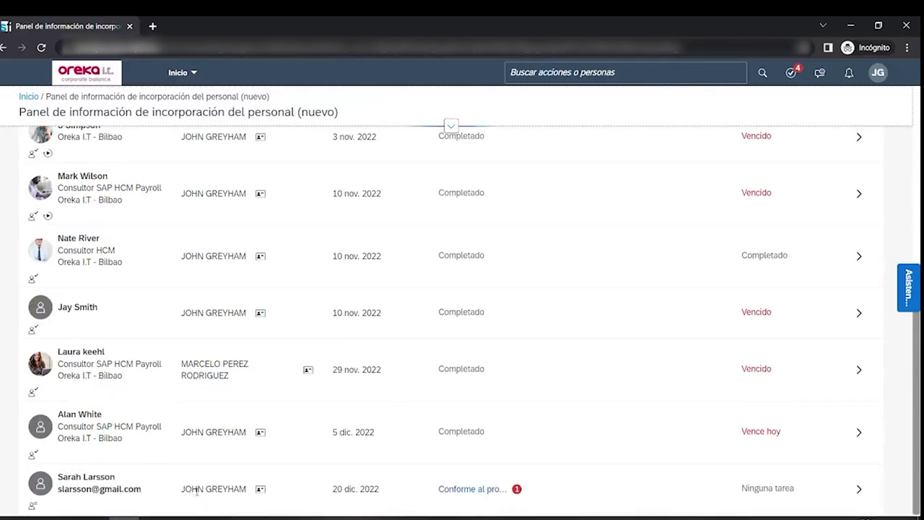
scroll(387, 461, "up", 5)
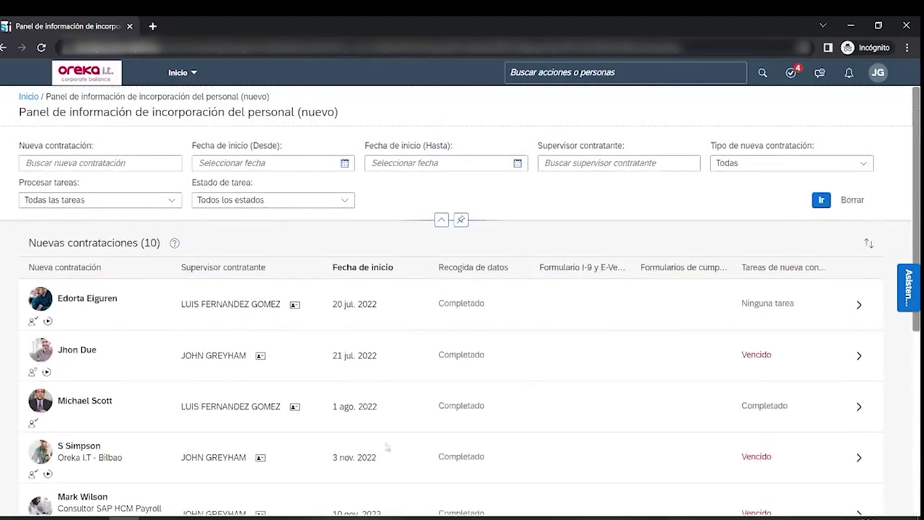
scroll(376, 291, "down", 5)
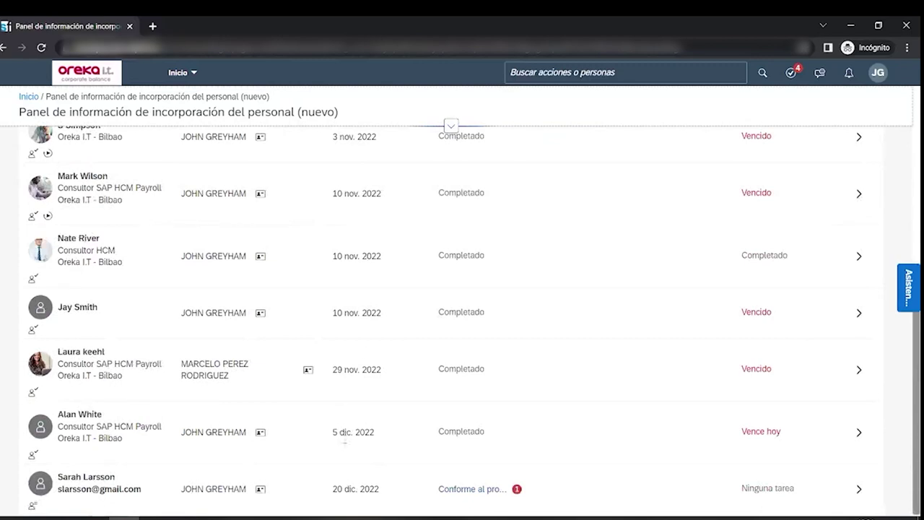
scroll(473, 476, "up", 5)
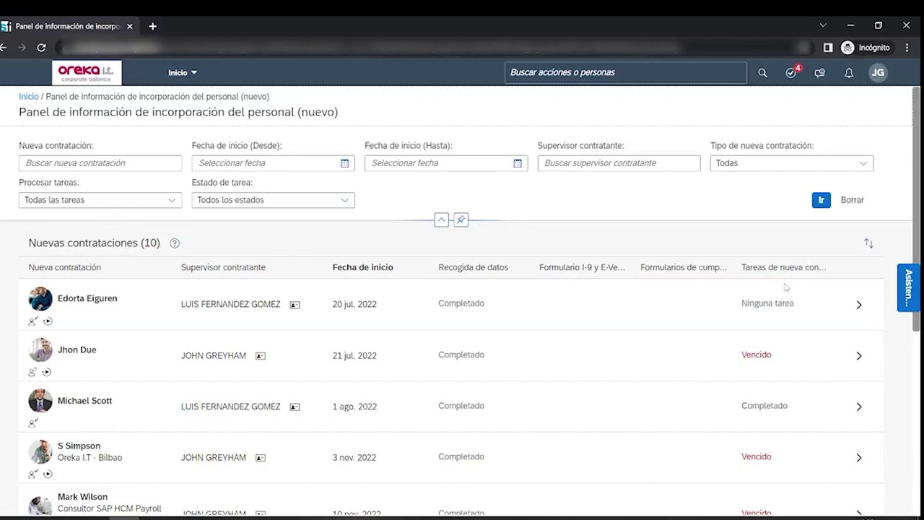
scroll(786, 288, "down", 5)
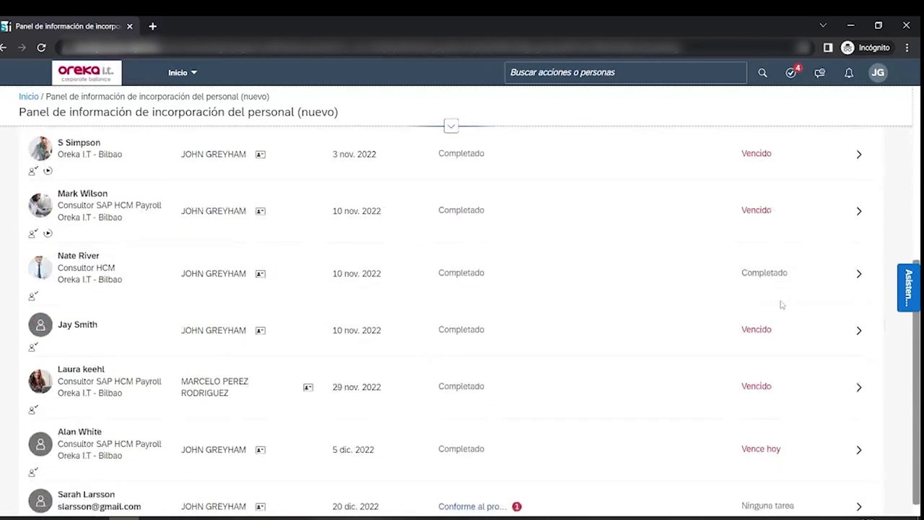
scroll(782, 304, "down", 1)
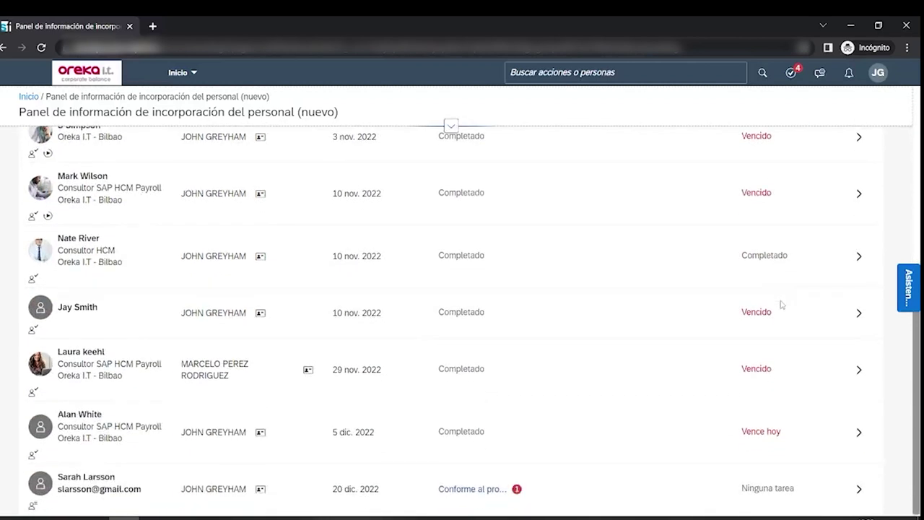
- Open the newest hire's Detalles de la nueva contratación showing the Revisar datos task
left_click(860, 491)
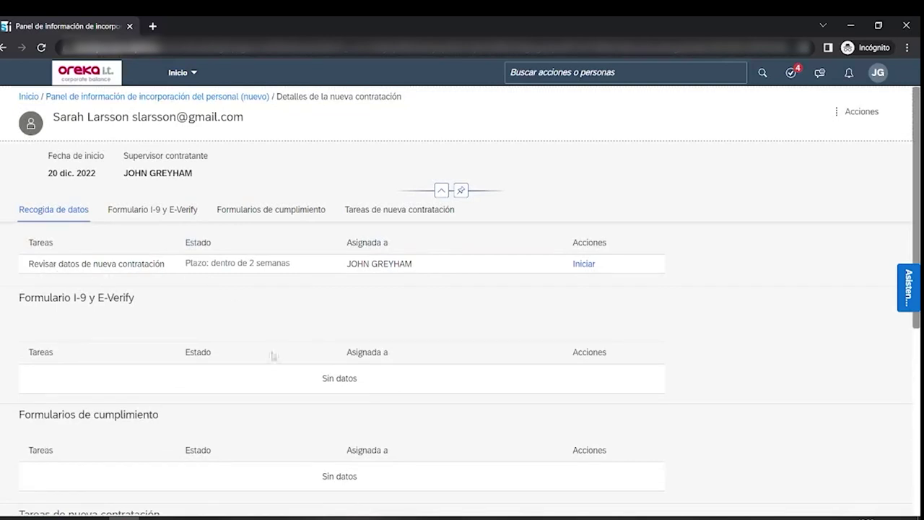
key("alt+Tab")
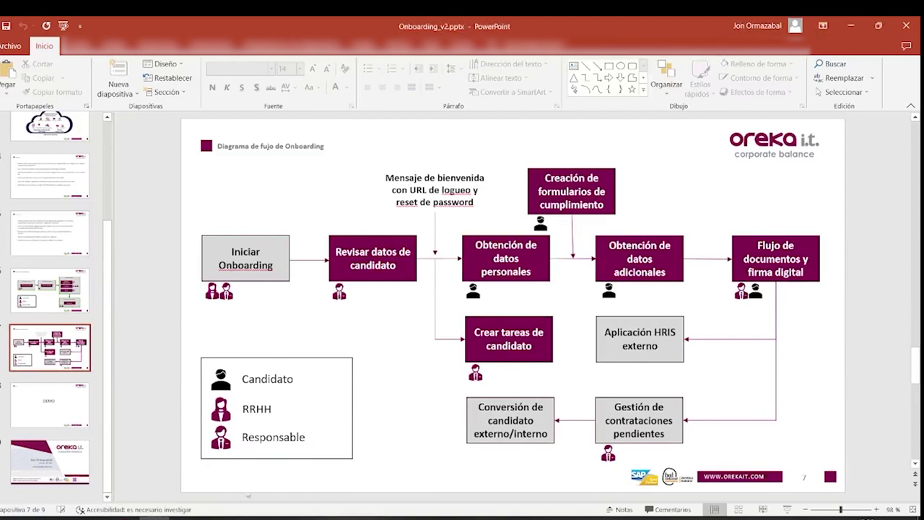
left_click(143, 518)
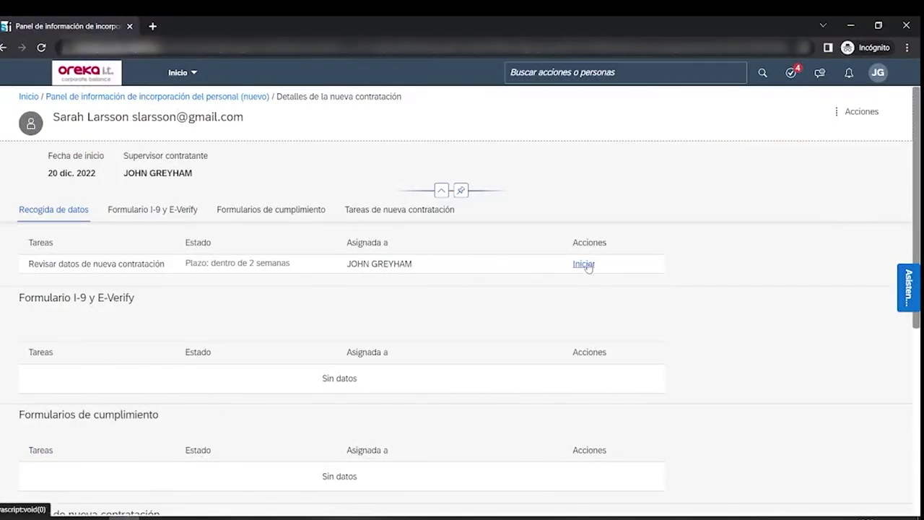
- Start the Revisar datos de nueva contratación task and set the event reason to Contratación (0102)
left_click(585, 264)
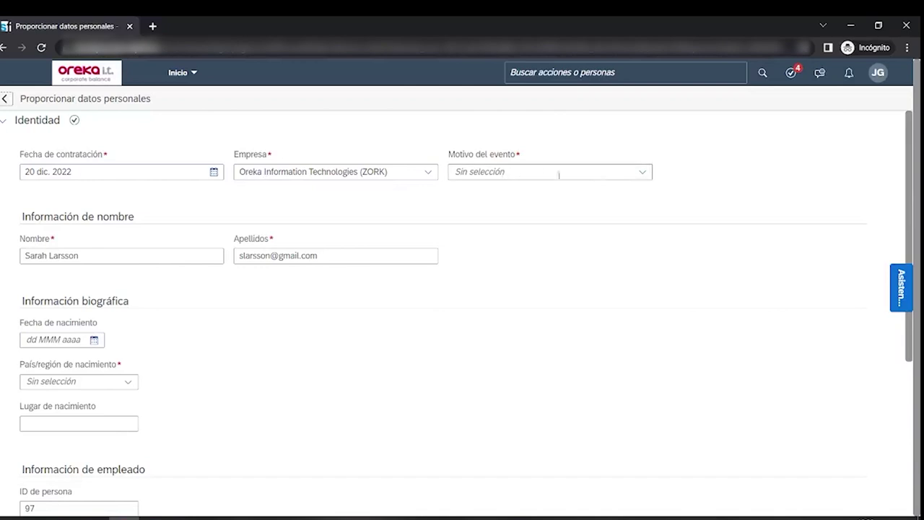
left_click(643, 173)
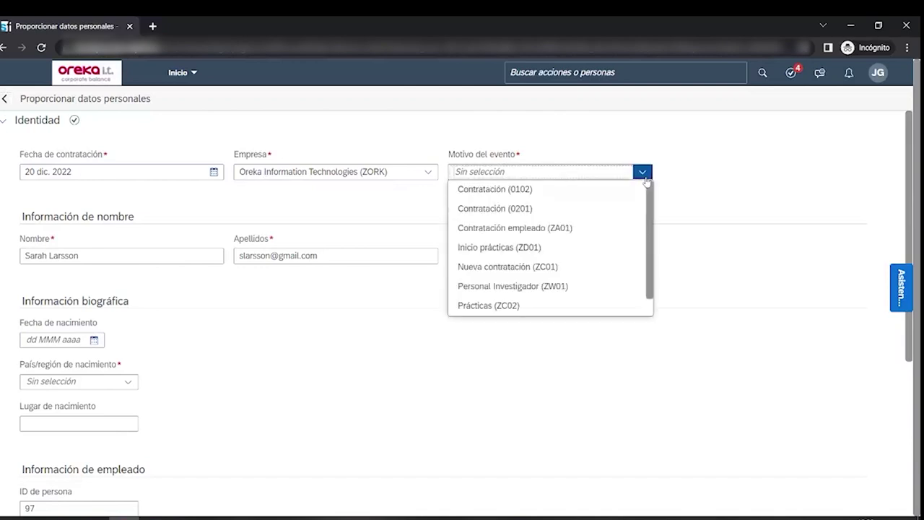
left_click(526, 200)
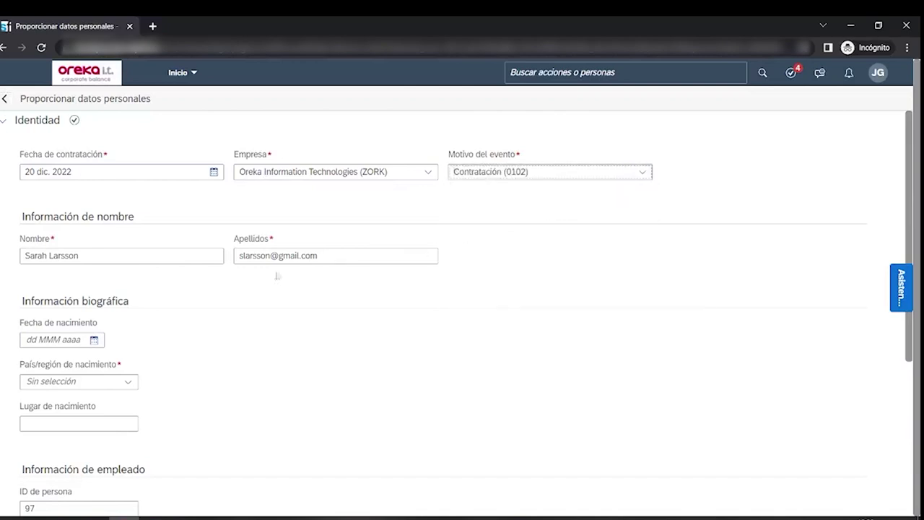
- Move the surname out of the Nombre field into the Apellidos field
left_click(130, 255)
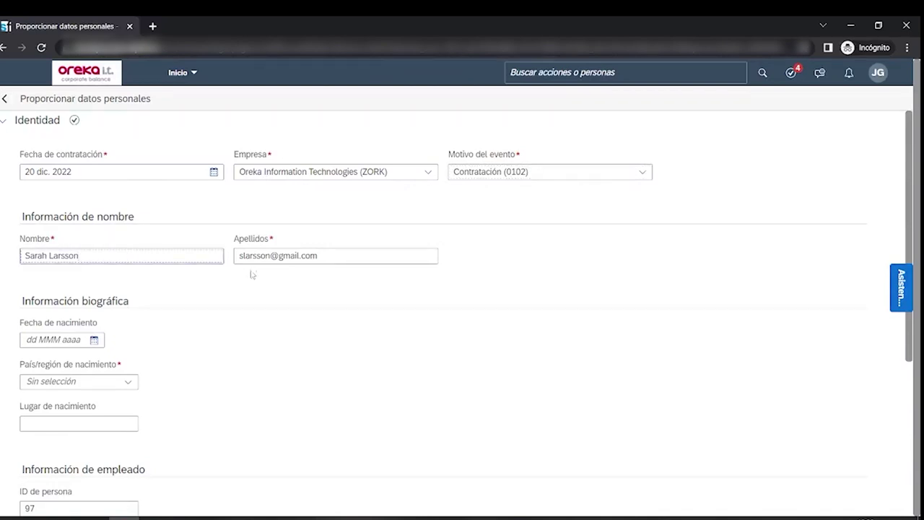
left_click_drag(109, 259, 48, 256)
key("Tab")
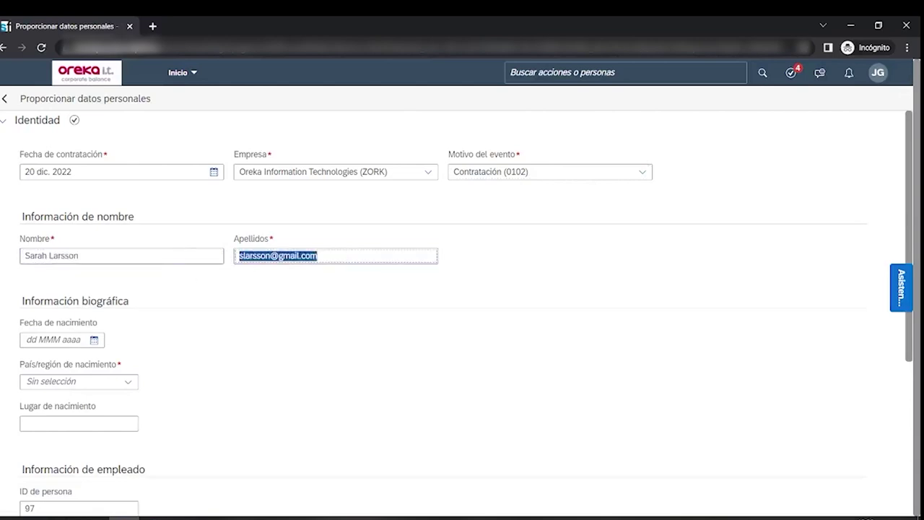
left_click_drag(301, 254, 203, 260)
left_click_drag(88, 258, 49, 257)
key("ctrl+c")
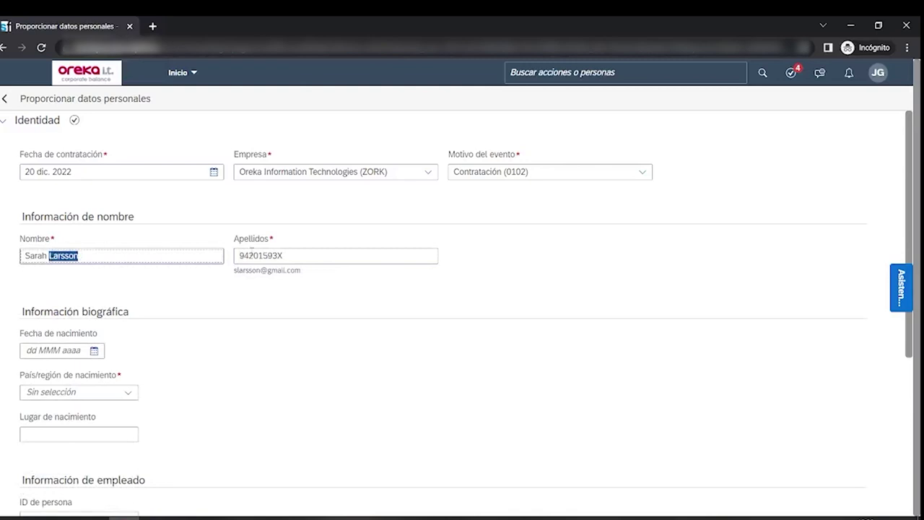
left_click_drag(302, 256, 147, 255)
key("ctrl+v")
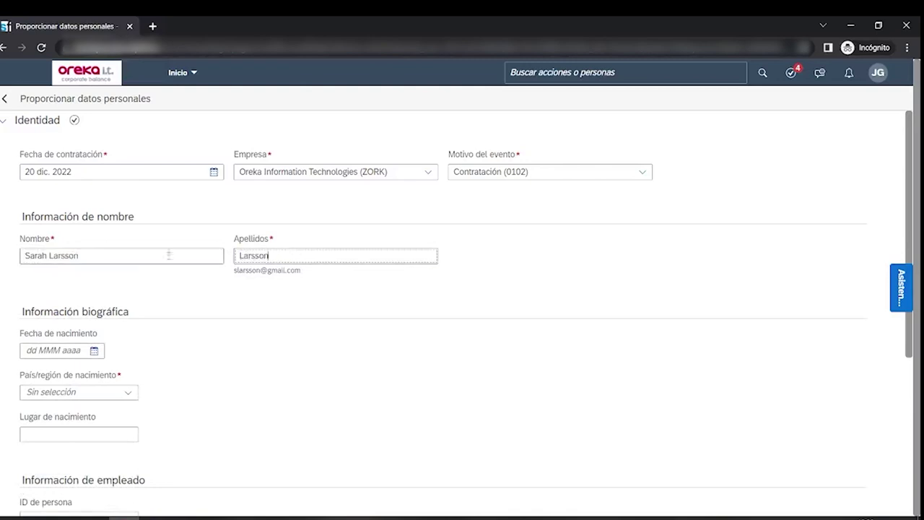
- Set País/región de nacimiento to ESPAÑA, filtering the list with 'espa'
scroll(181, 344, "down", 1)
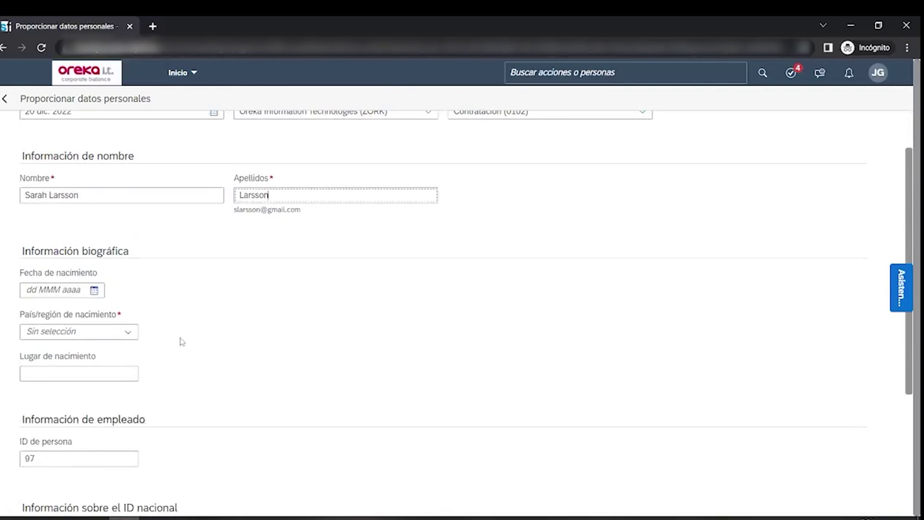
scroll(182, 342, "down", 1)
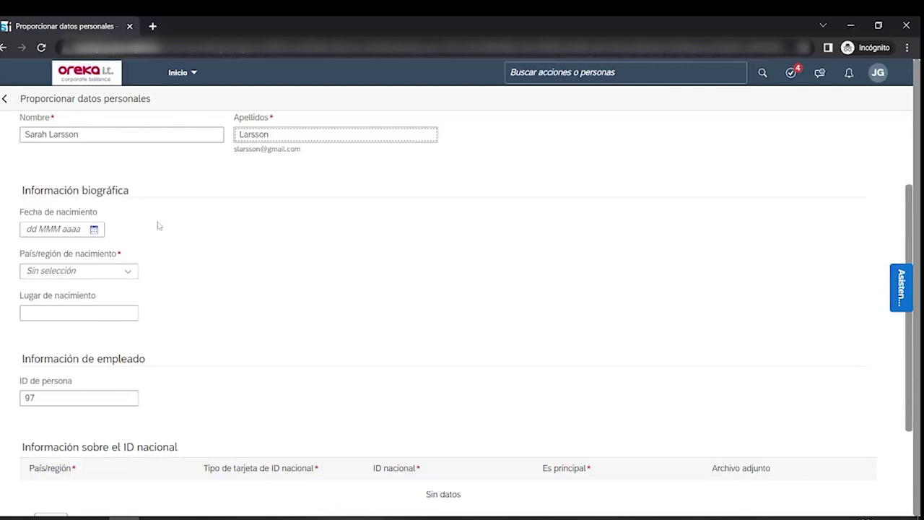
left_click(133, 273)
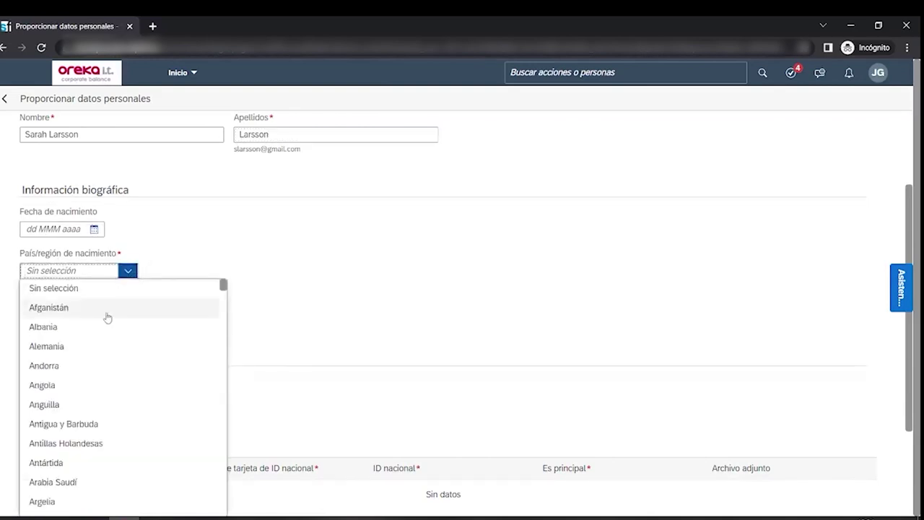
type("esp")
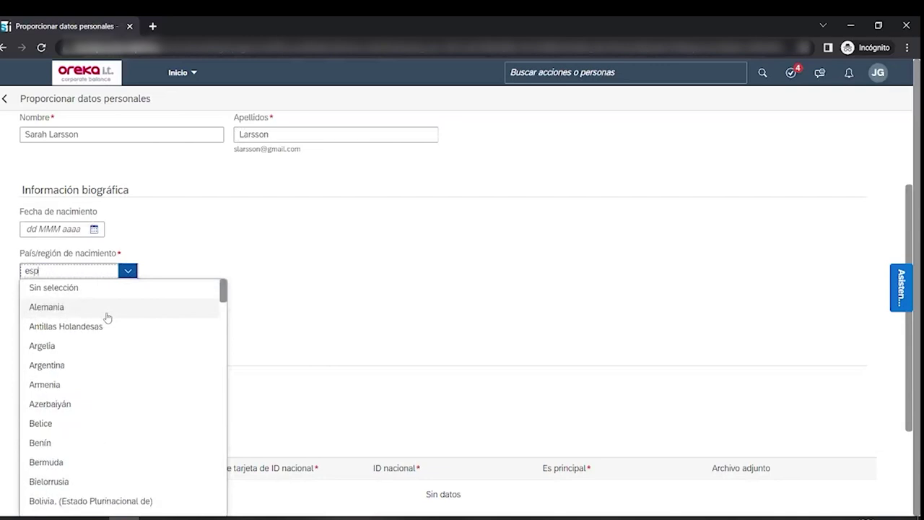
type("a")
left_click(107, 310)
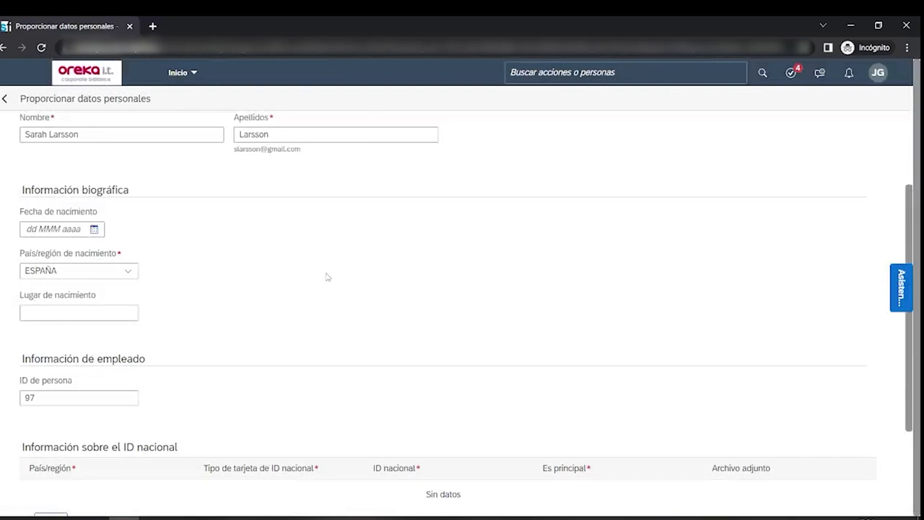
scroll(327, 276, "down", 2)
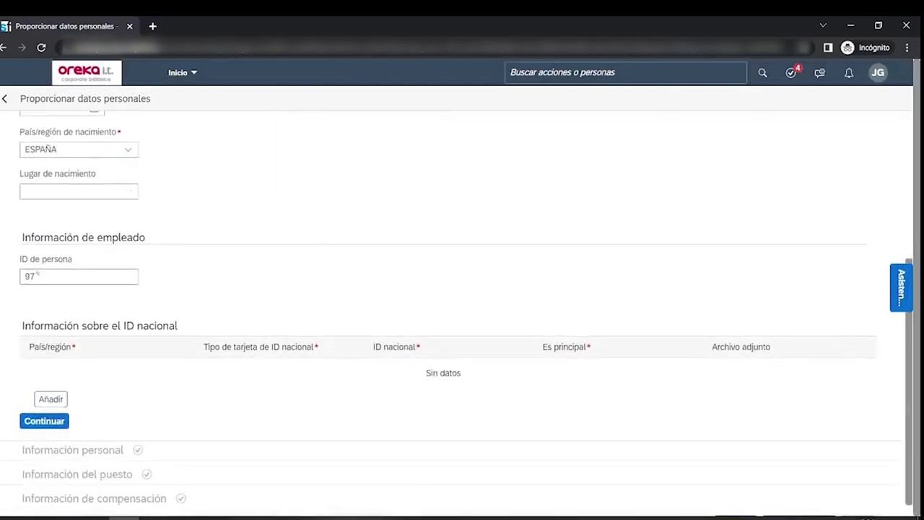
scroll(177, 246, "down", 1)
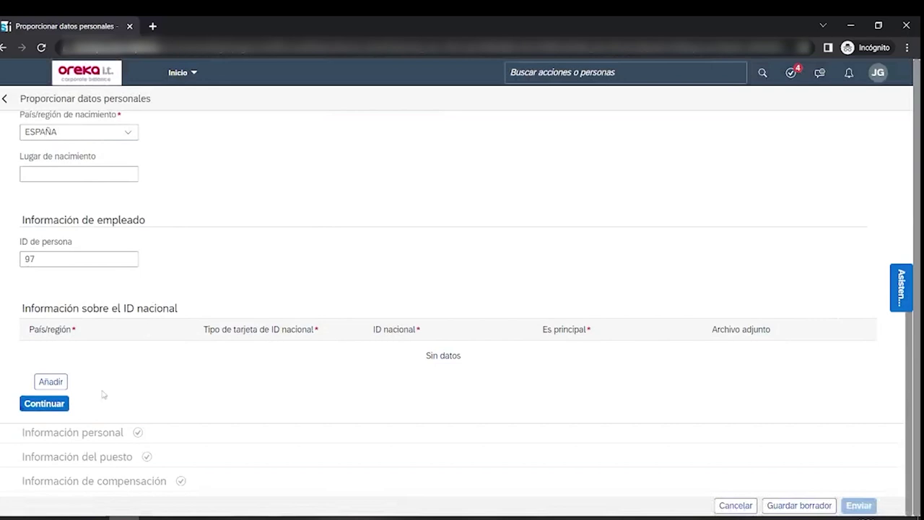
- Save the details with Continuar and move to the personal information section
left_click(55, 408)
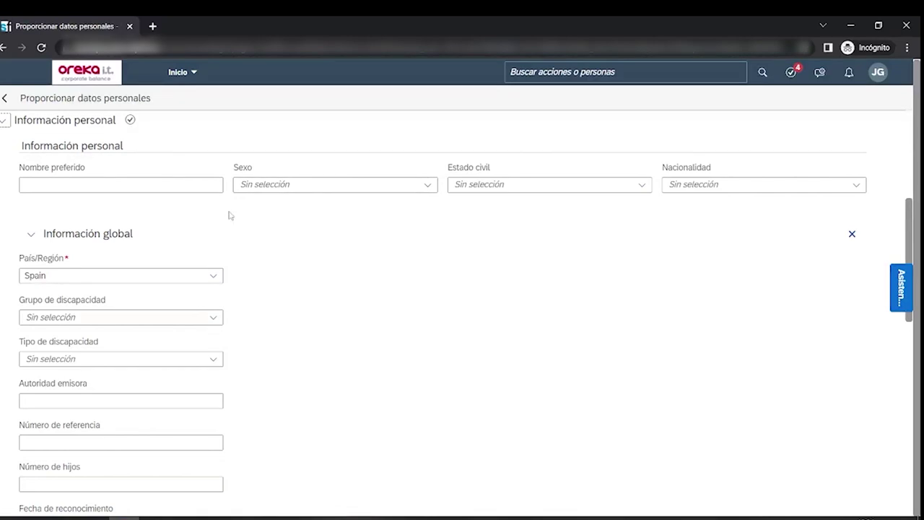
scroll(230, 215, "down", 3)
scroll(230, 216, "up", 3)
scroll(230, 215, "down", 2)
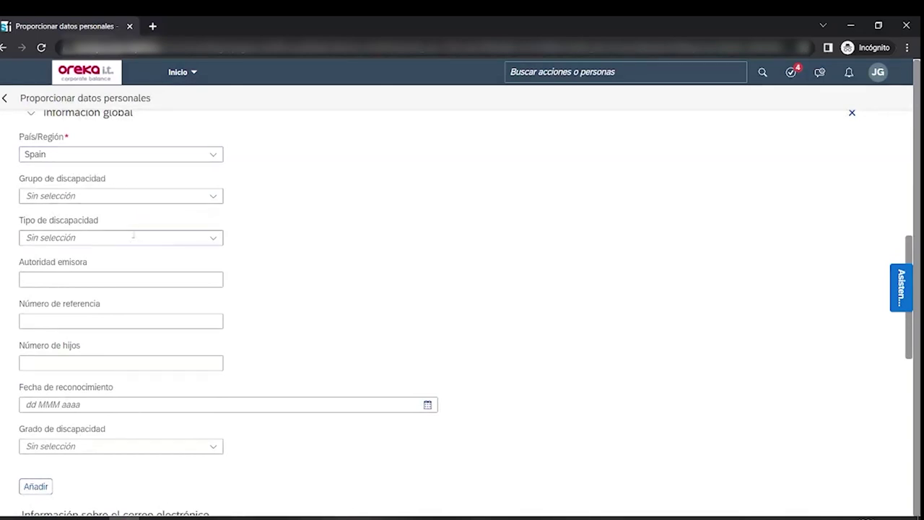
scroll(342, 254, "down", 5)
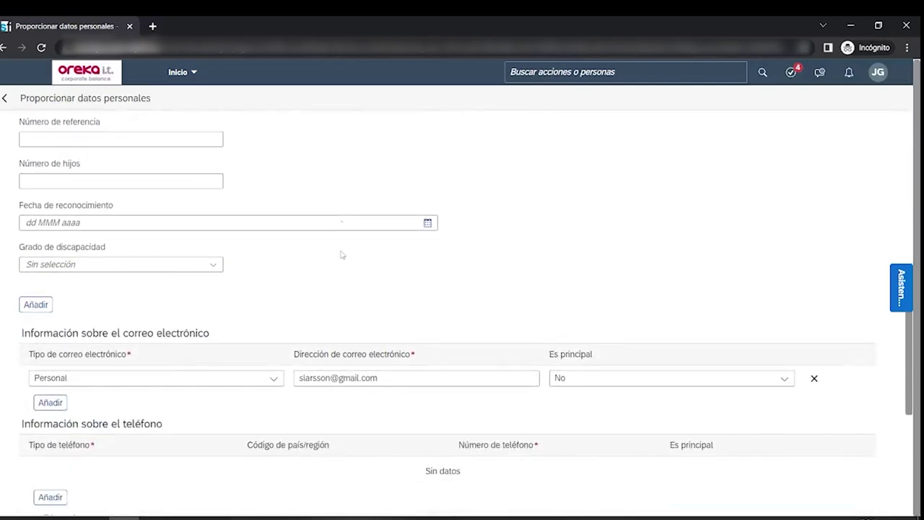
scroll(342, 254, "down", 5)
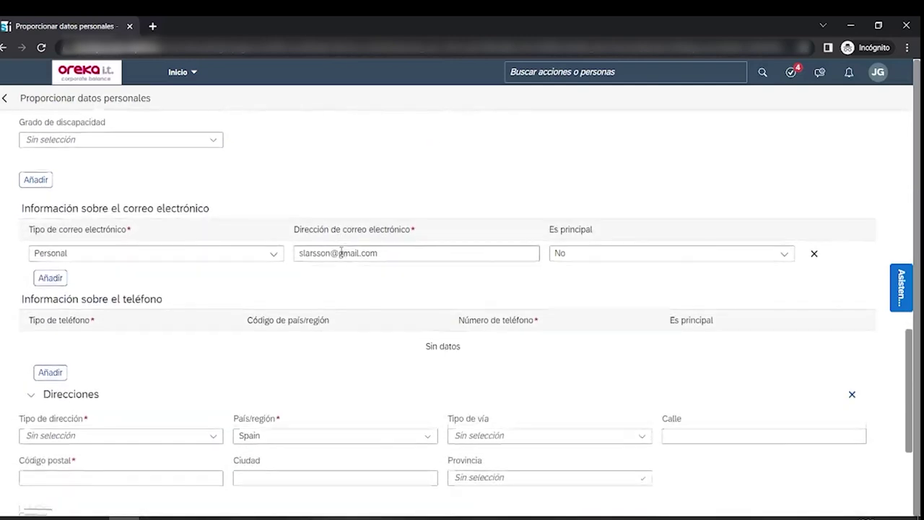
- Change the e-mail type to Comercial and replace the address with the new hire's corporate e-mail
left_click(273, 197)
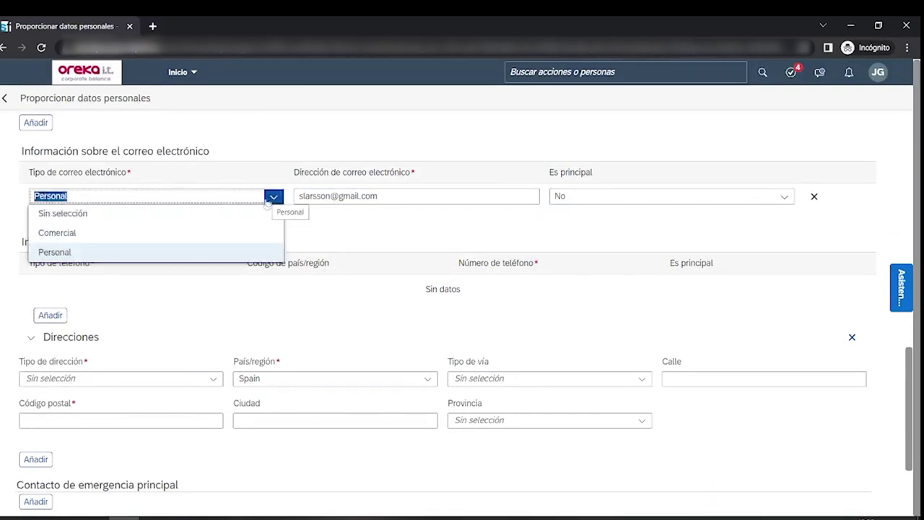
left_click(243, 233)
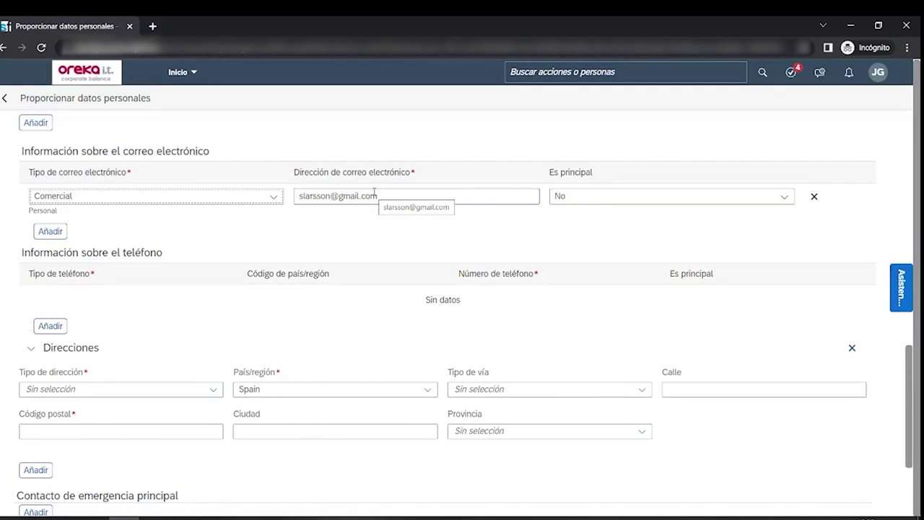
triple_click(375, 195)
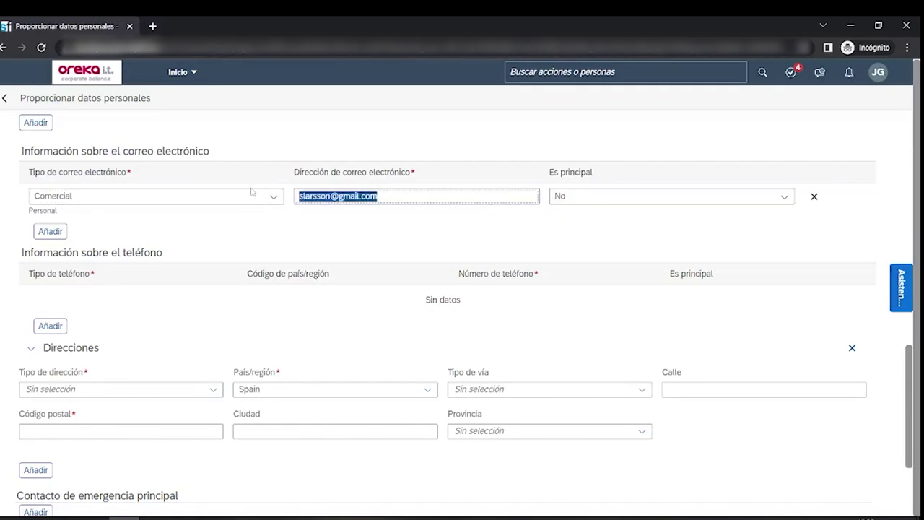
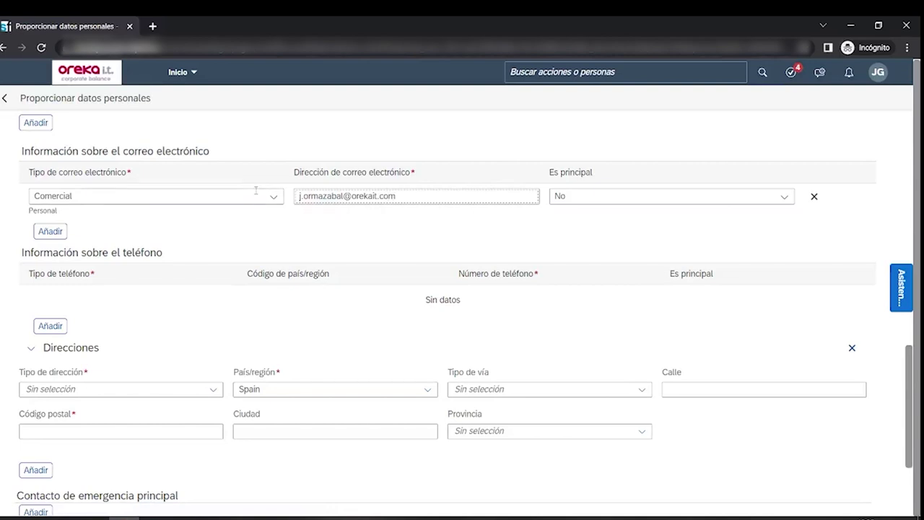
scroll(256, 190, "down", 3)
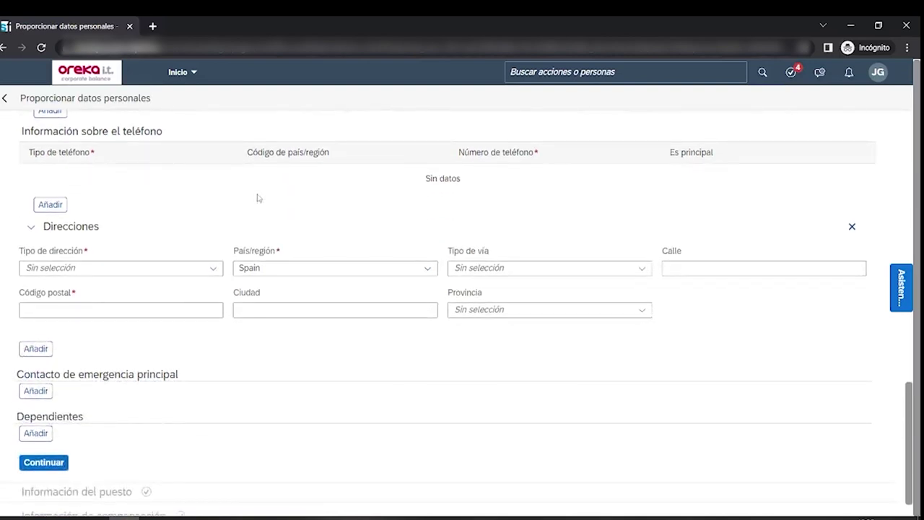
- Add a Facturación address with its postal code and city, and province Vizcaya
scroll(245, 209, "down", 1)
left_click(213, 233)
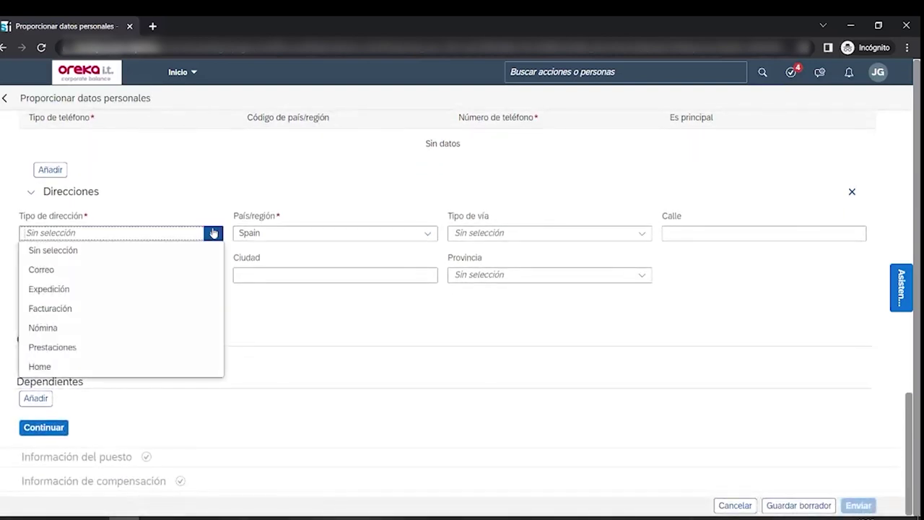
left_click(124, 309)
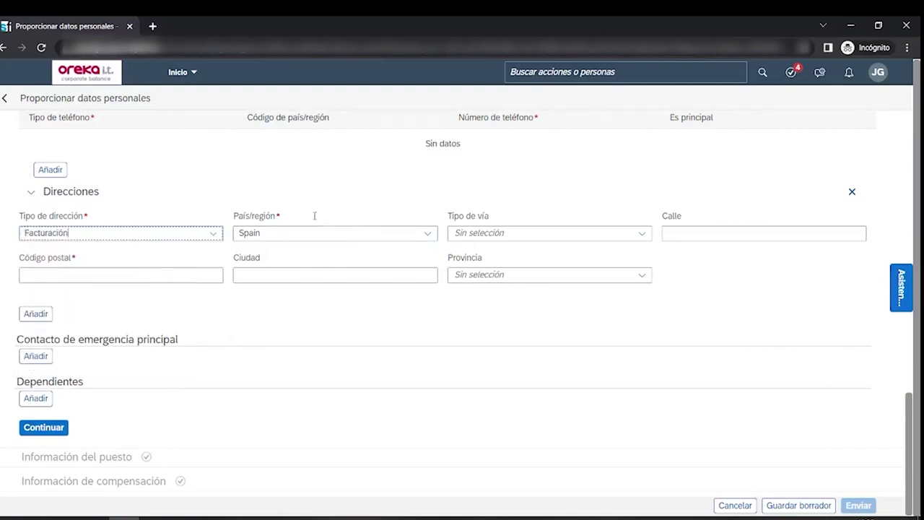
left_click(101, 275)
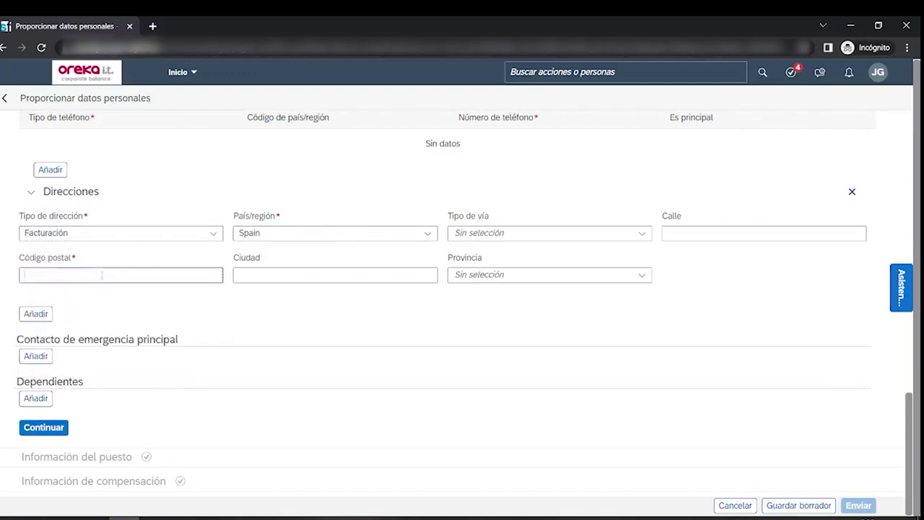
type("48940")
left_click(299, 273)
type("L")
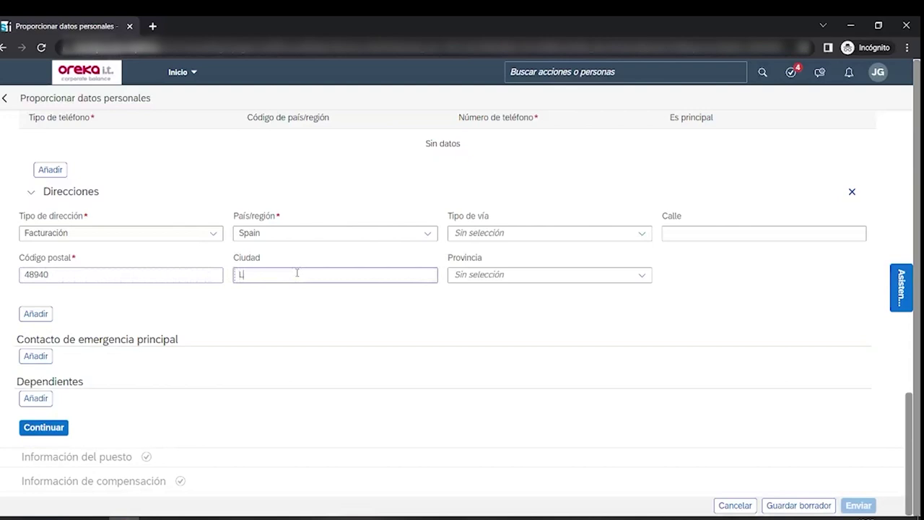
type("ei")
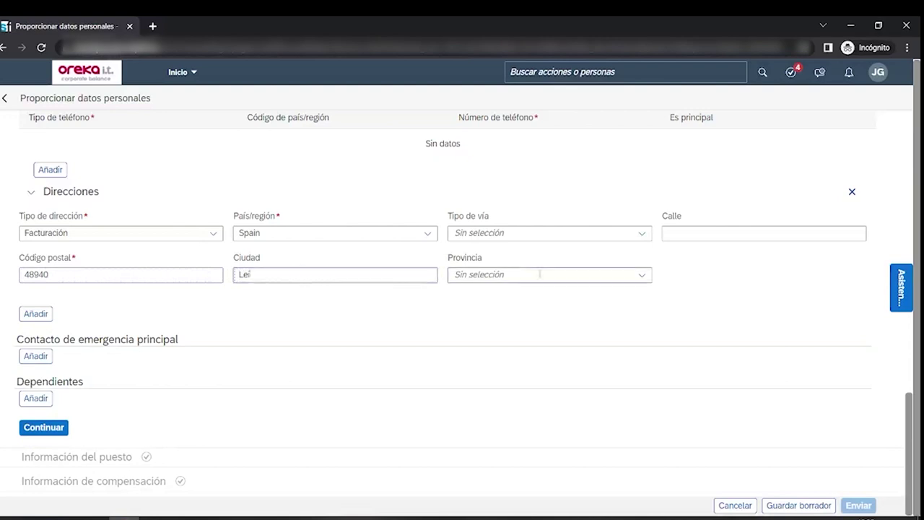
type("oa")
left_click(640, 275)
type("v")
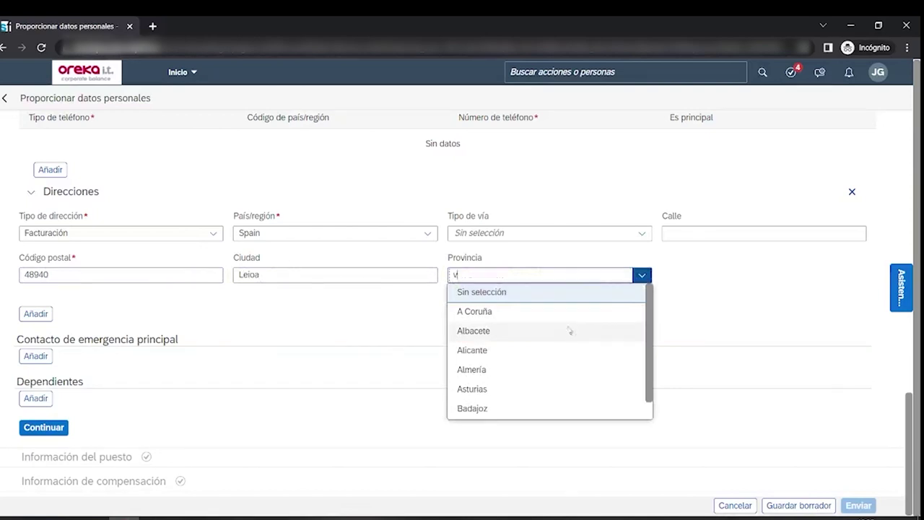
type("izca")
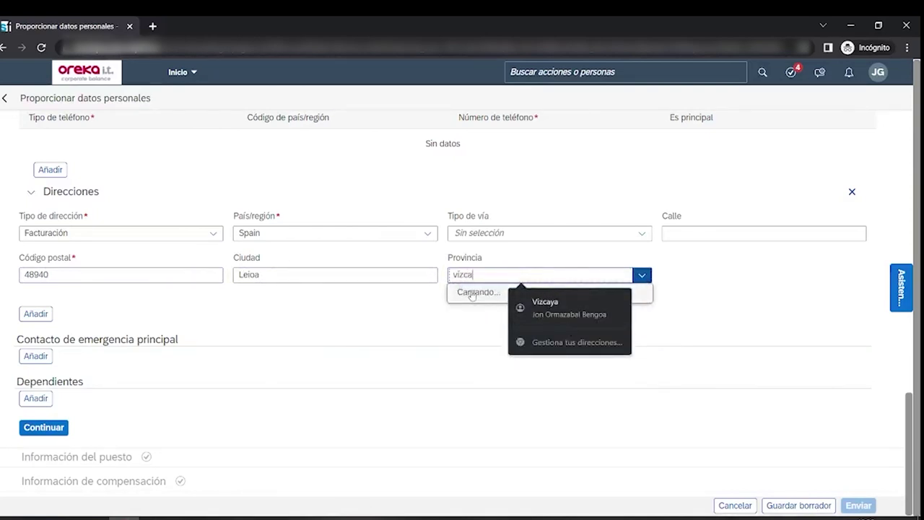
left_click(473, 292)
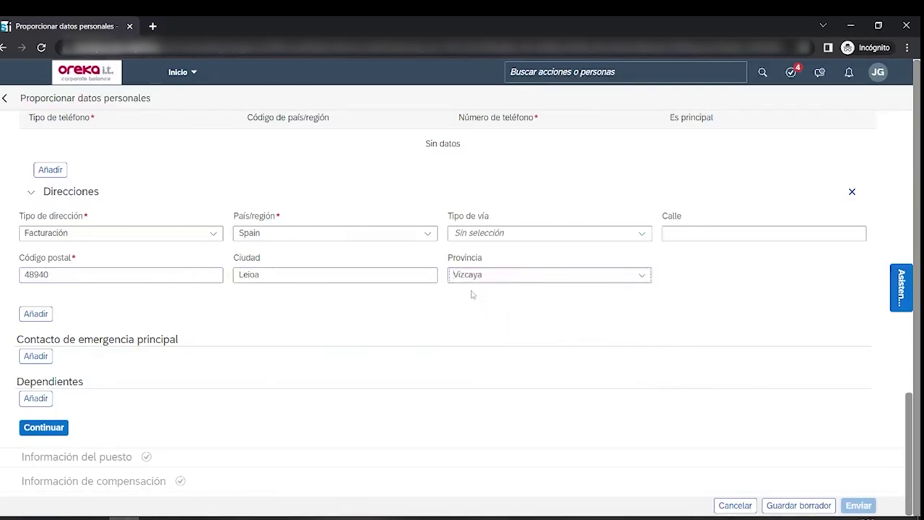
- Mark the Comercial work e-mail as primary by setting Es principal to Sí
scroll(368, 290, "up", 5)
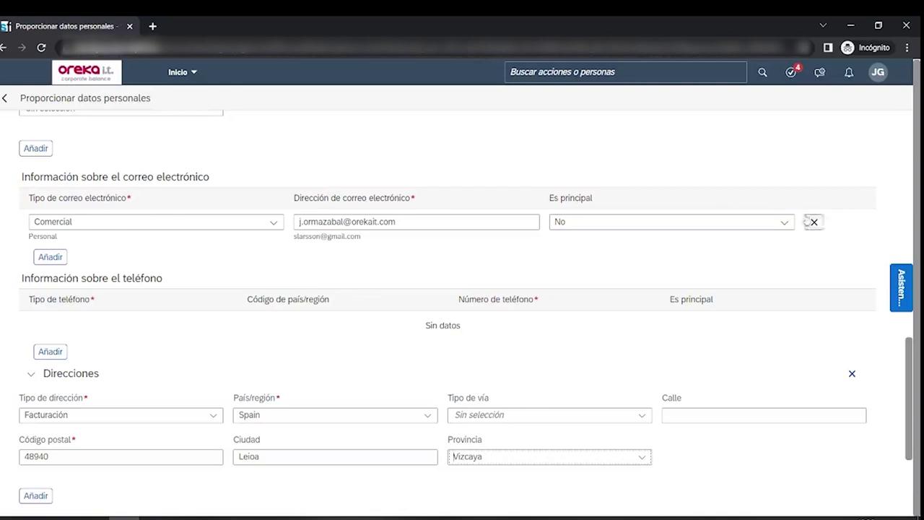
left_click(784, 223)
left_click(599, 260)
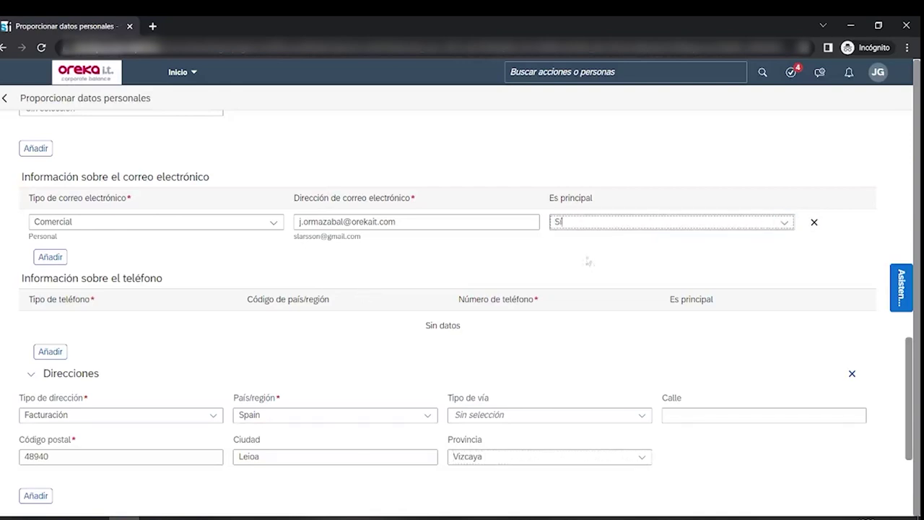
scroll(257, 253, "down", 2)
scroll(252, 255, "down", 1)
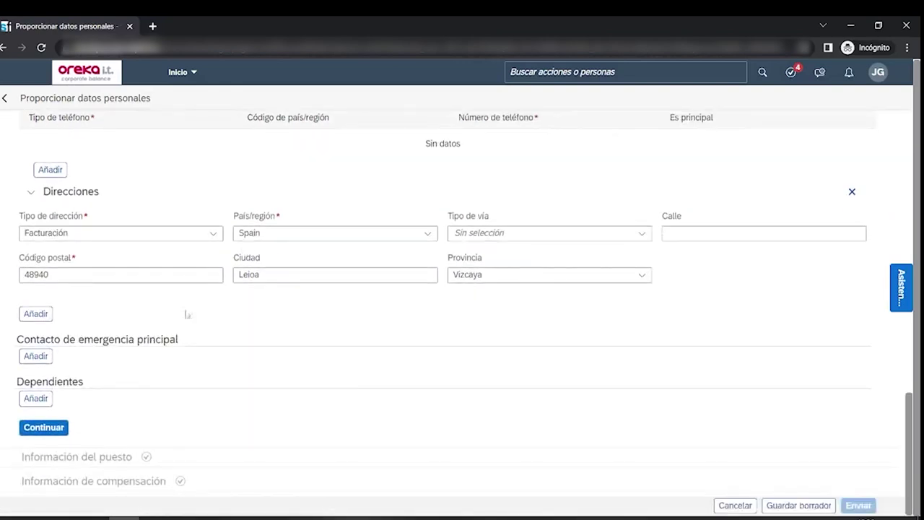
left_click(44, 428)
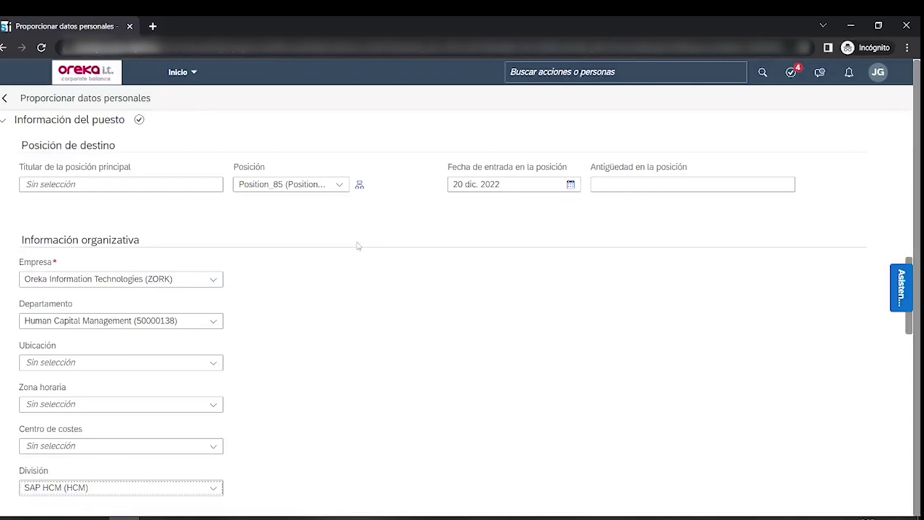
scroll(358, 246, "down", 1)
left_click(215, 304)
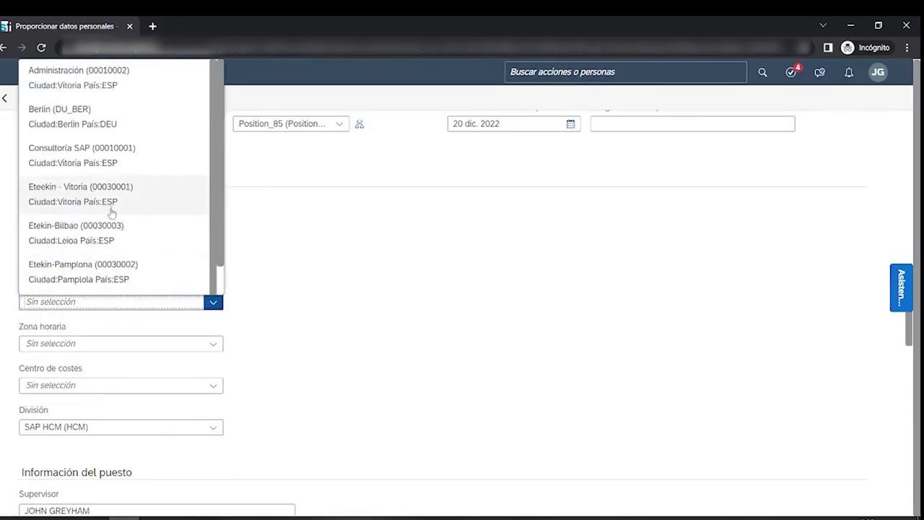
scroll(112, 210, "down", 1)
scroll(110, 231, "down", 3)
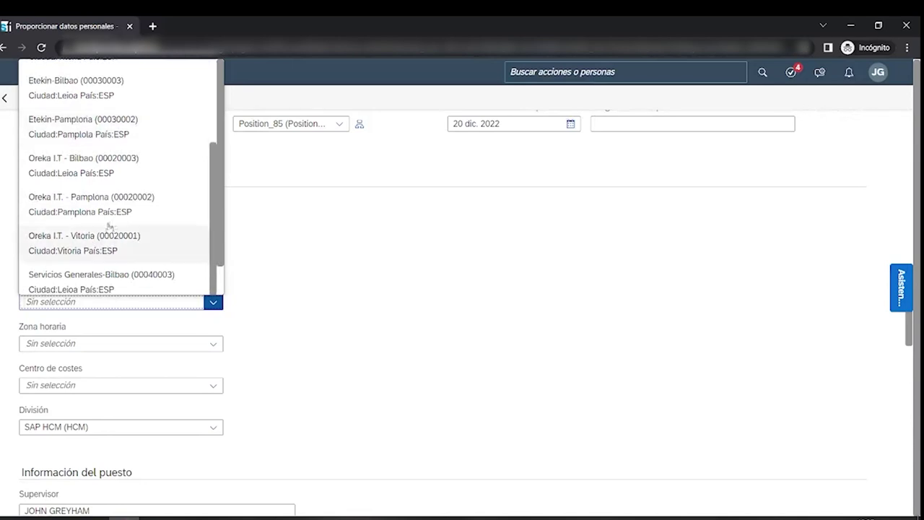
left_click(99, 169)
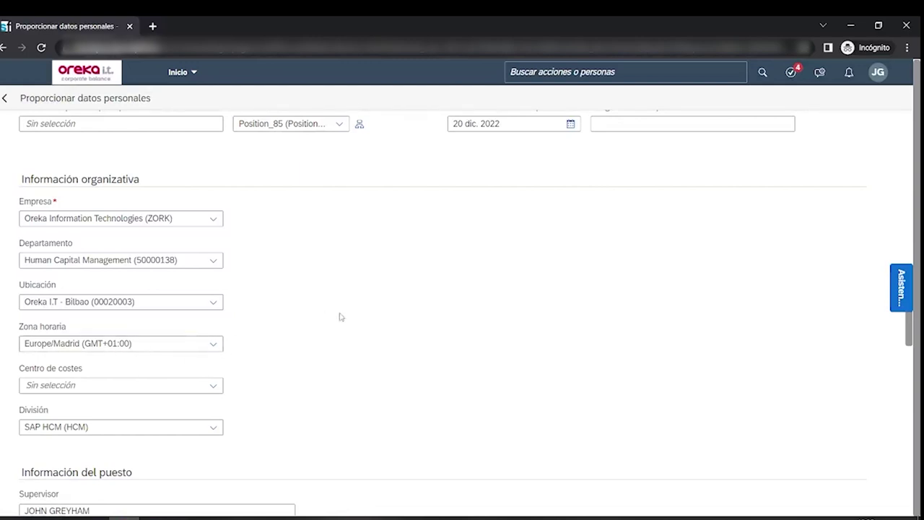
scroll(340, 316, "down", 2)
scroll(343, 317, "down", 1)
scroll(344, 317, "down", 2)
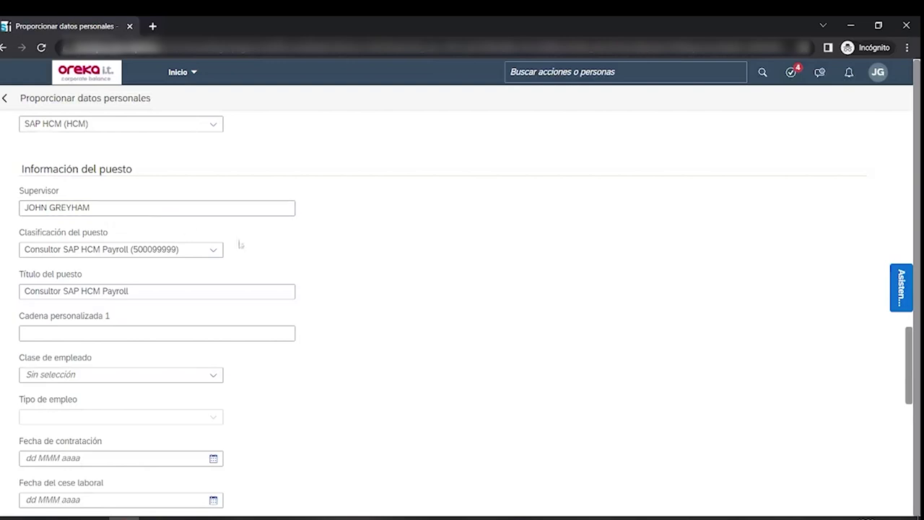
scroll(275, 248, "down", 1)
scroll(275, 247, "down", 2)
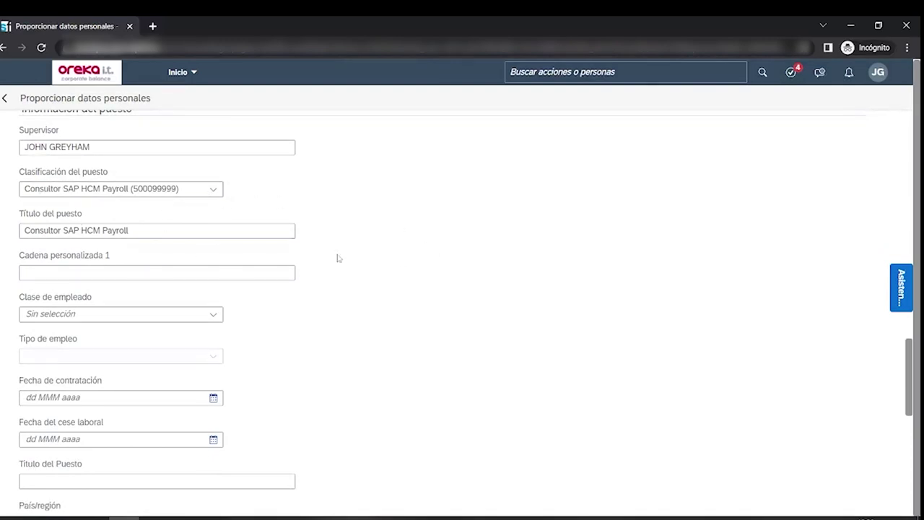
scroll(337, 258, "down", 2)
scroll(338, 261, "down", 4)
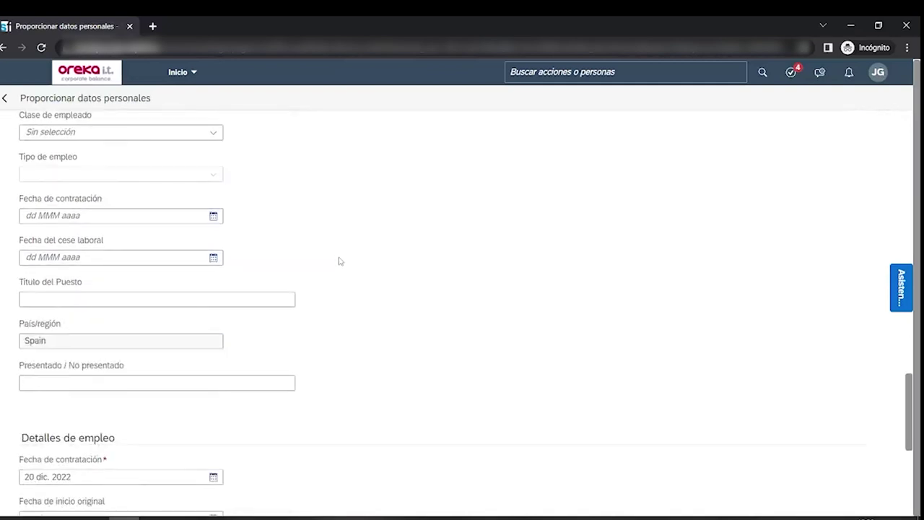
scroll(323, 244, "down", 2)
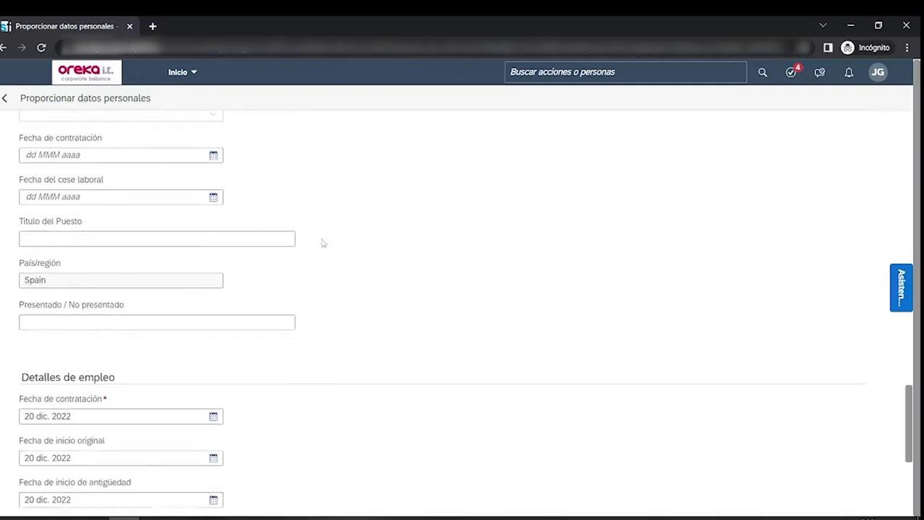
scroll(324, 243, "down", 4)
scroll(324, 244, "down", 5)
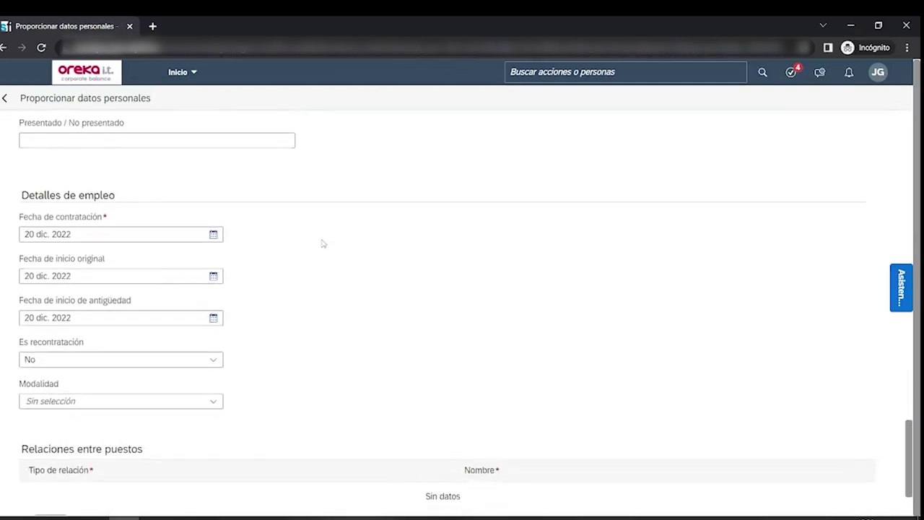
- Continue to Información de compensación and submit the personal data form with Enviar
left_click(46, 453)
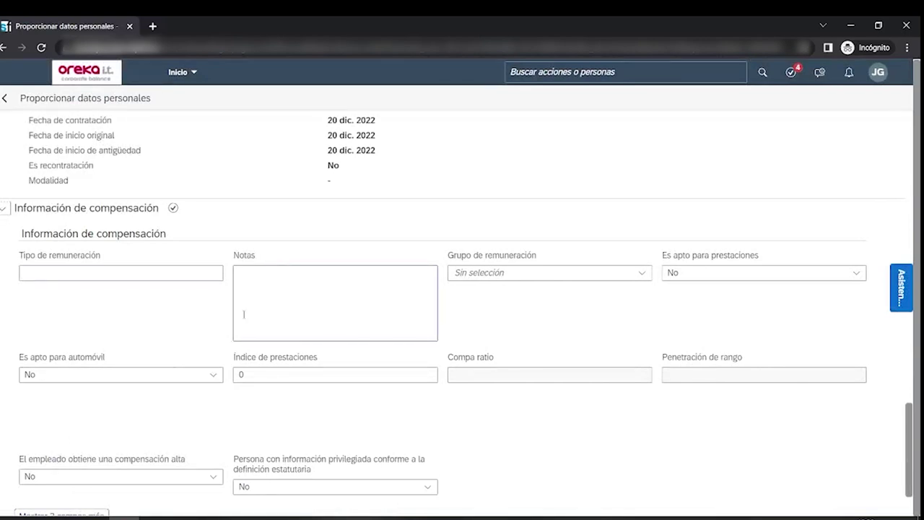
scroll(244, 314, "down", 2)
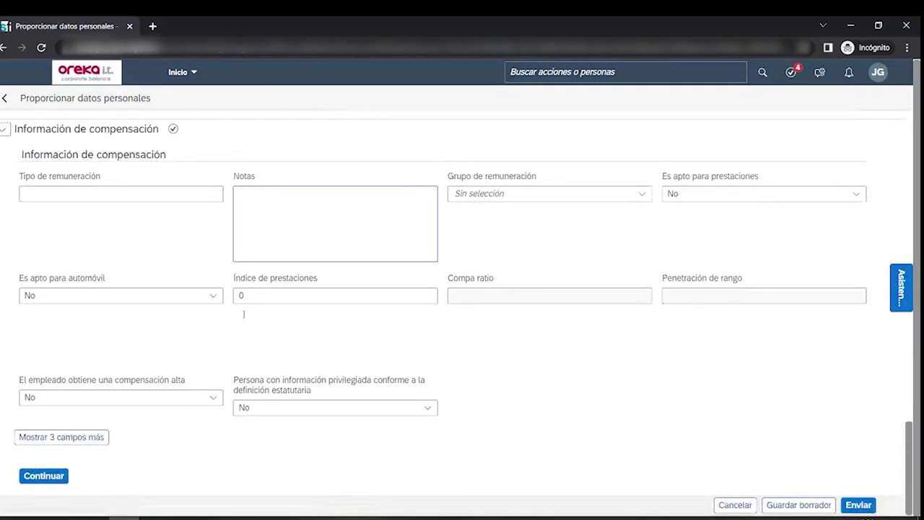
scroll(244, 318, "up", 2)
scroll(244, 318, "down", 2)
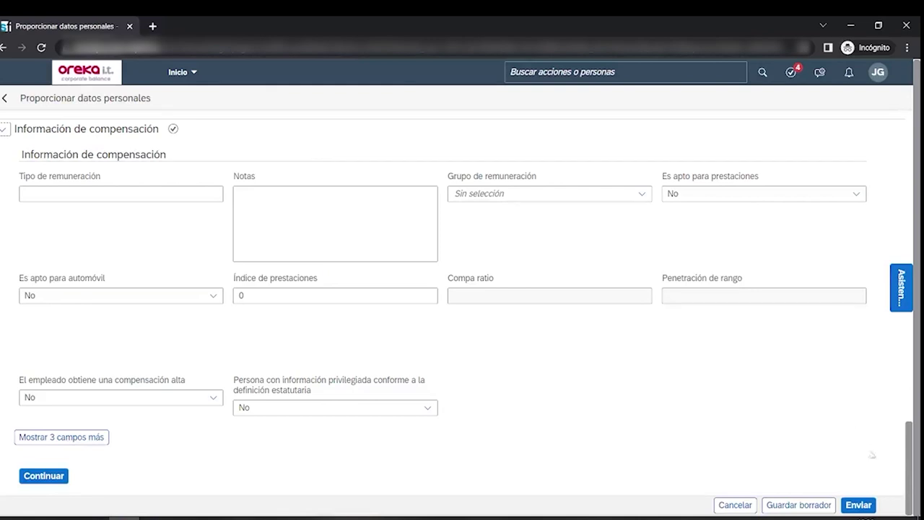
left_click(858, 505)
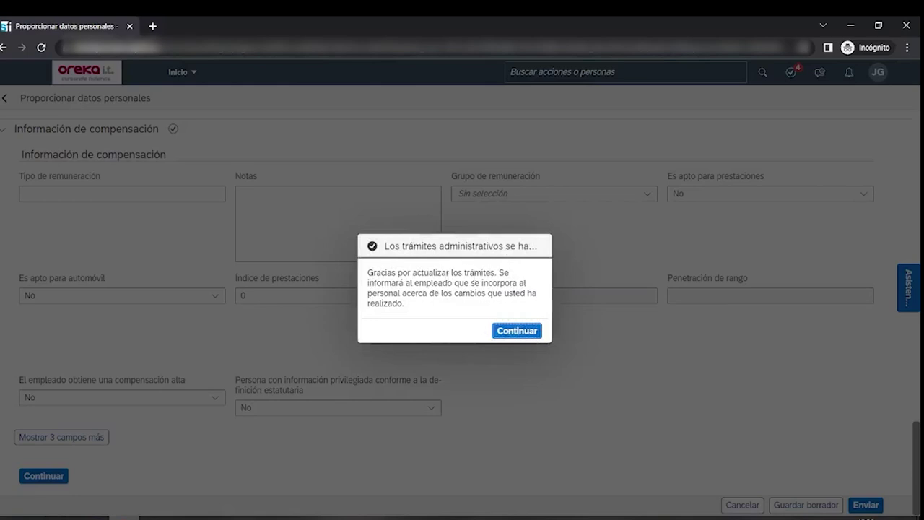
- Dismiss the confirmation, go to Incorporación del personal, and open the hire starting 20 dic. 2022
left_click(508, 330)
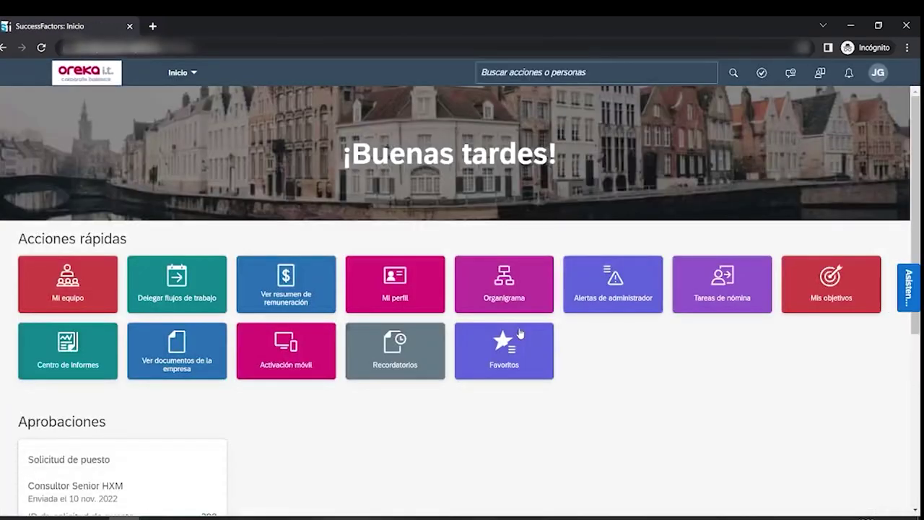
scroll(525, 352, "down", 5)
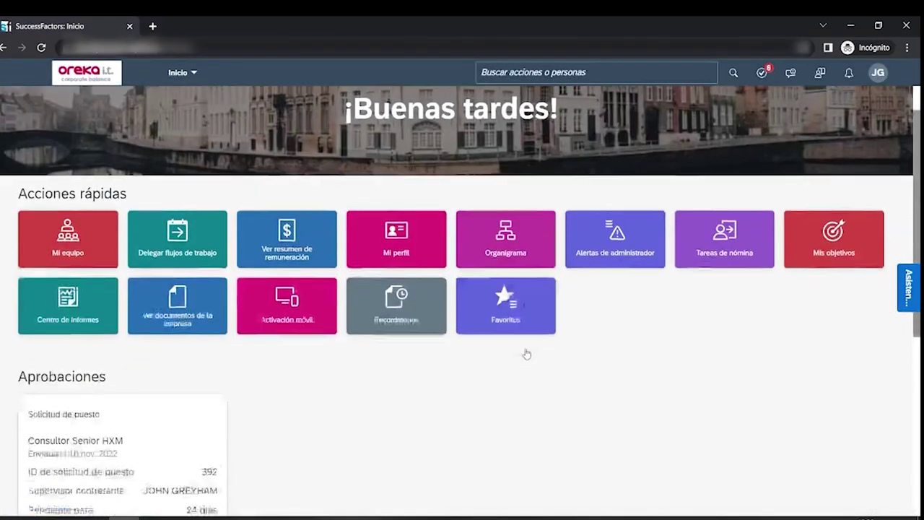
scroll(526, 353, "up", 4)
scroll(526, 352, "up", 1)
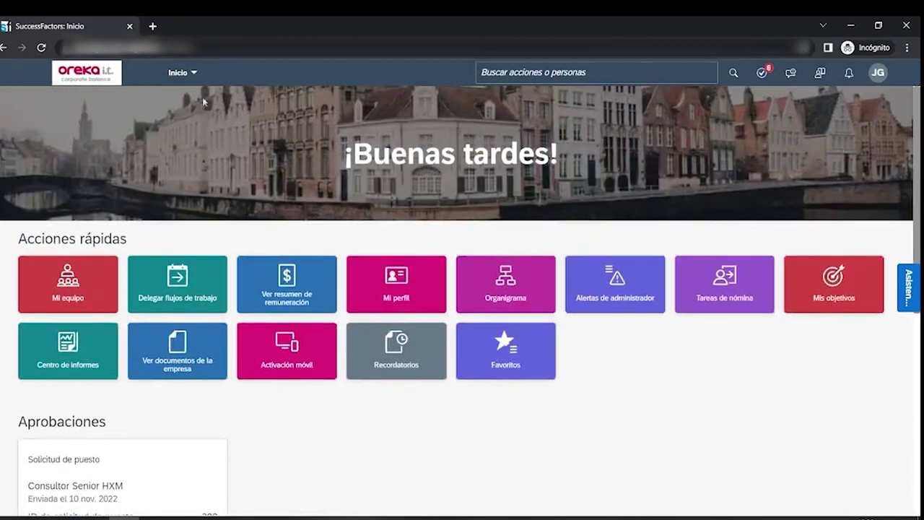
left_click(181, 72)
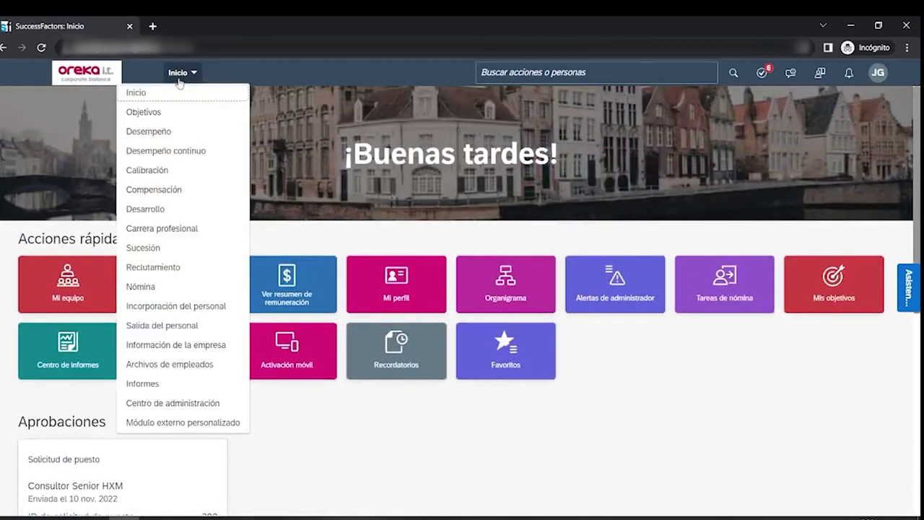
left_click(173, 306)
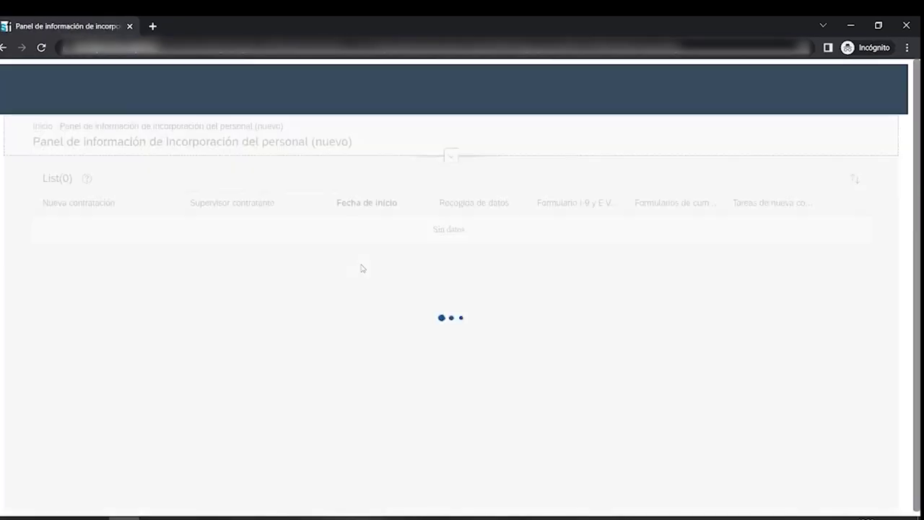
scroll(362, 264, "down", 5)
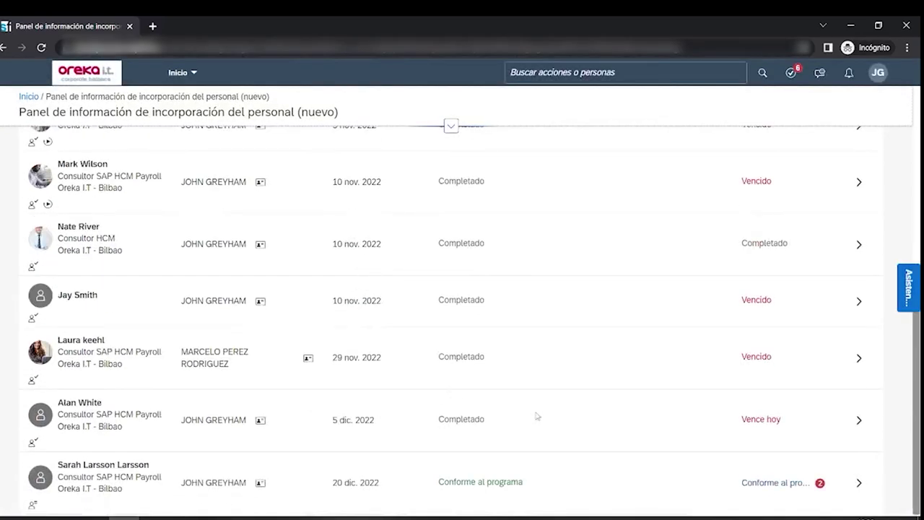
left_click(860, 484)
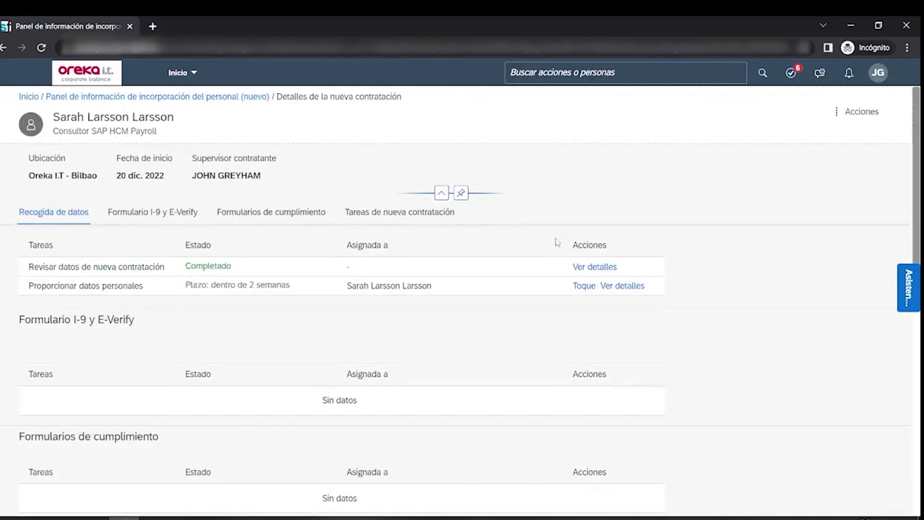
scroll(555, 246, "down", 5)
scroll(556, 252, "up", 1)
scroll(556, 251, "up", 5)
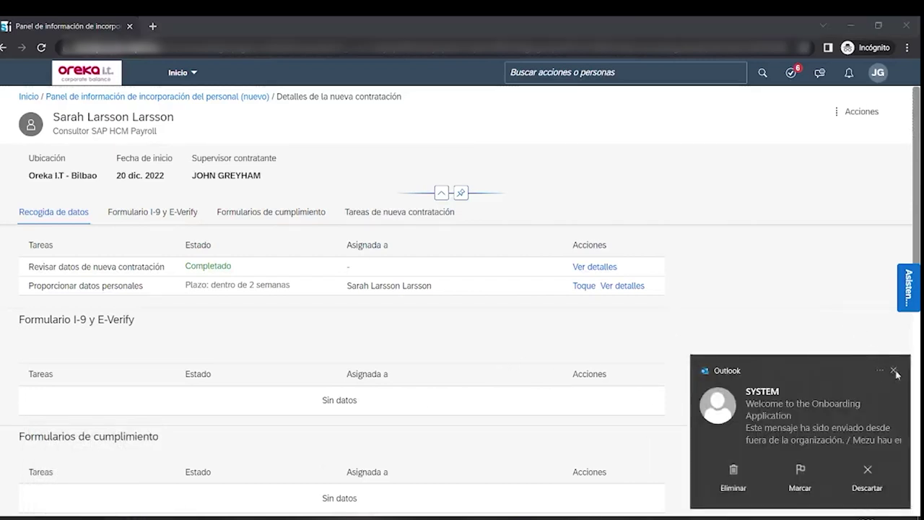
left_click(893, 372)
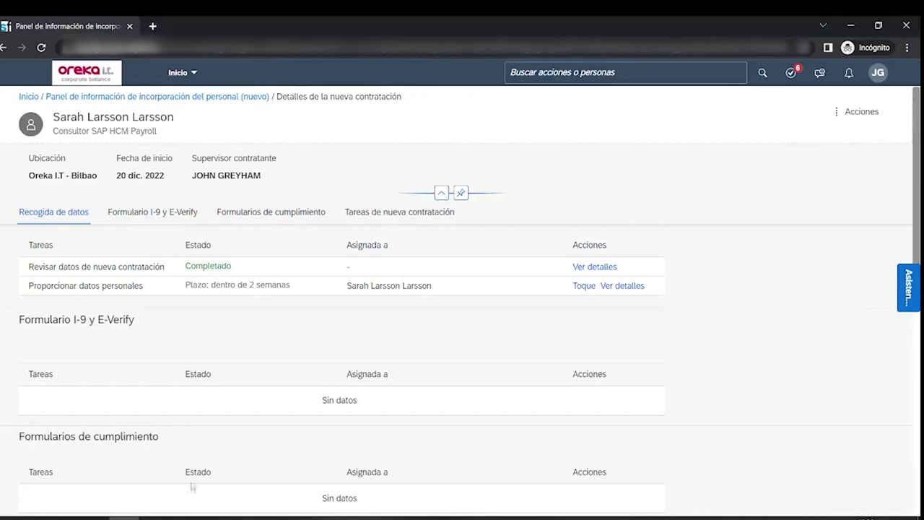
key("alt+Tab")
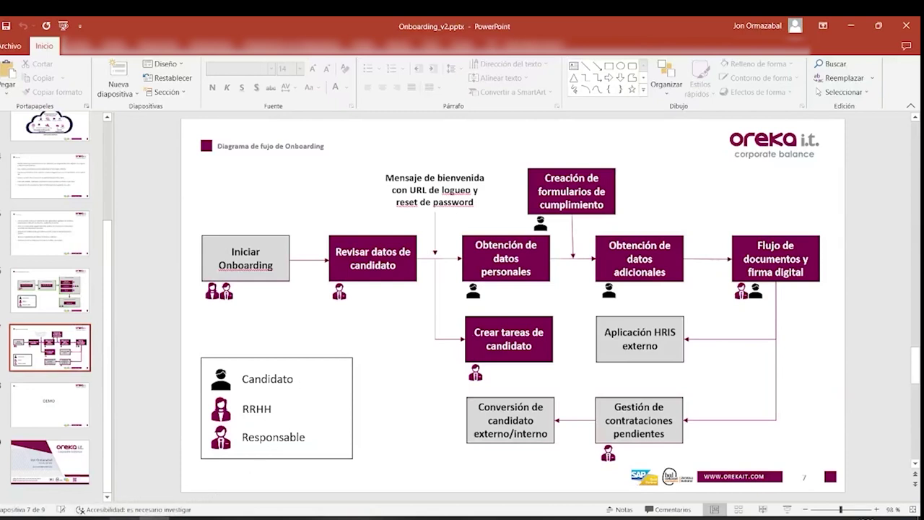
mouse_move(125, 517)
left_click(125, 469)
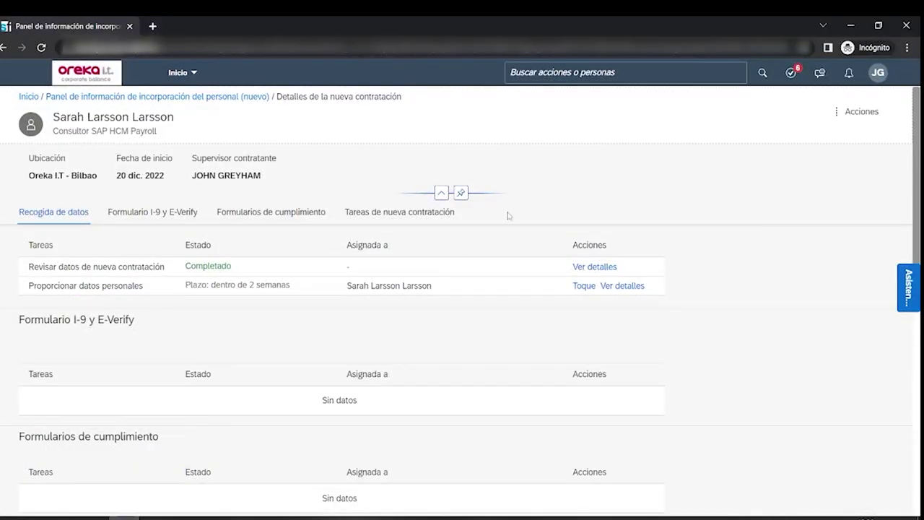
scroll(509, 220, "down", 5)
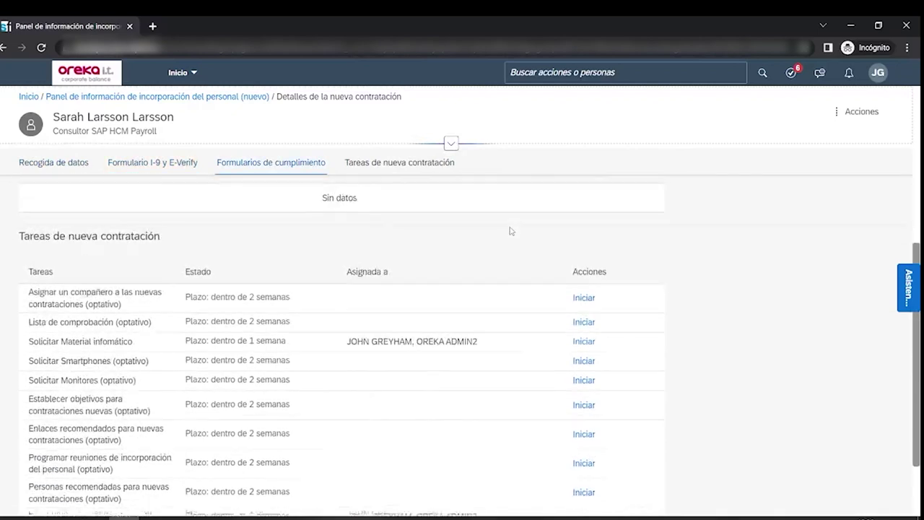
scroll(513, 231, "up", 3)
scroll(515, 232, "down", 3)
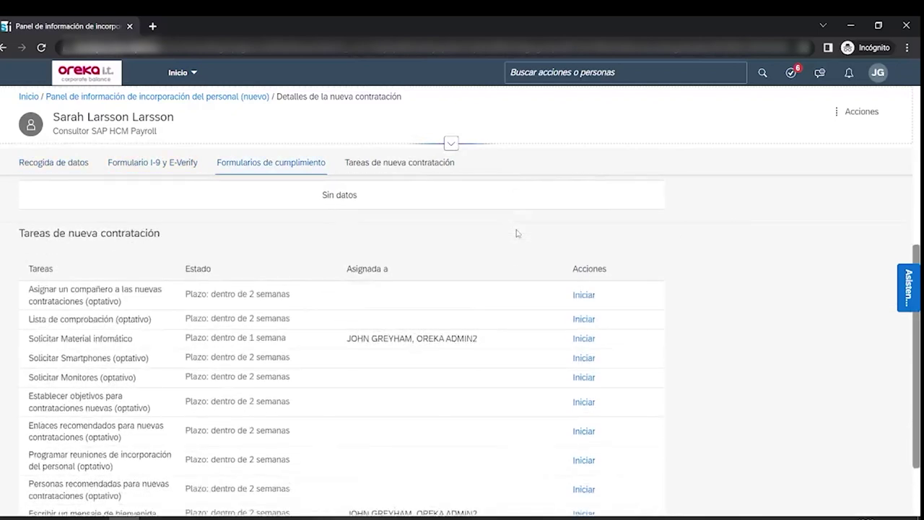
scroll(514, 235, "down", 1)
scroll(408, 250, "down", 1)
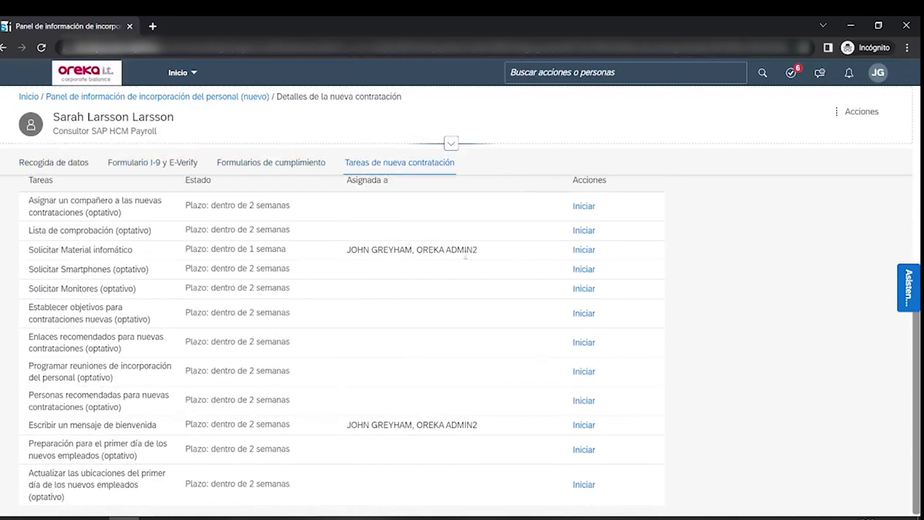
scroll(466, 255, "up", 1)
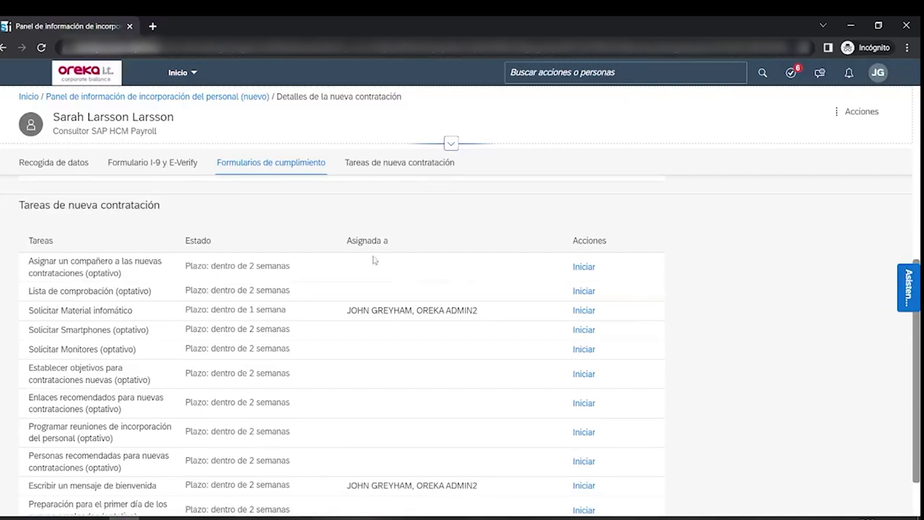
scroll(372, 334, "up", 2)
scroll(372, 334, "down", 2)
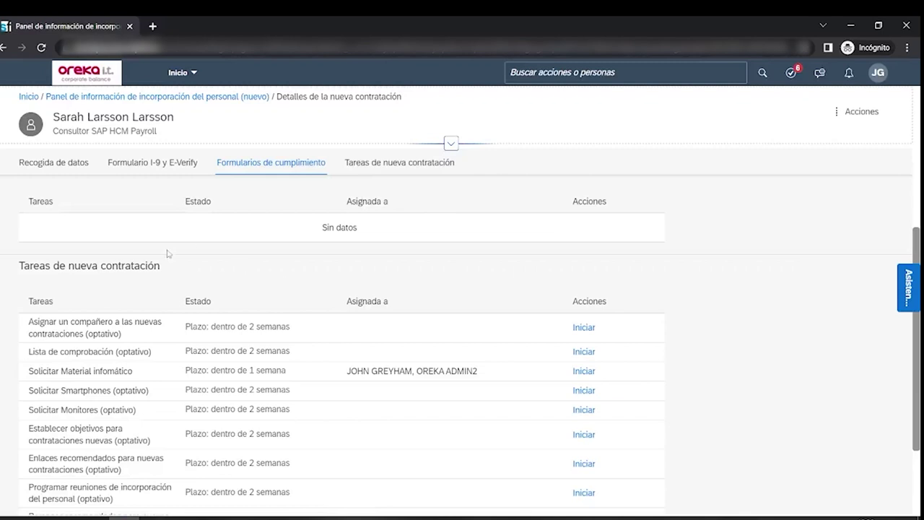
scroll(147, 314, "down", 2)
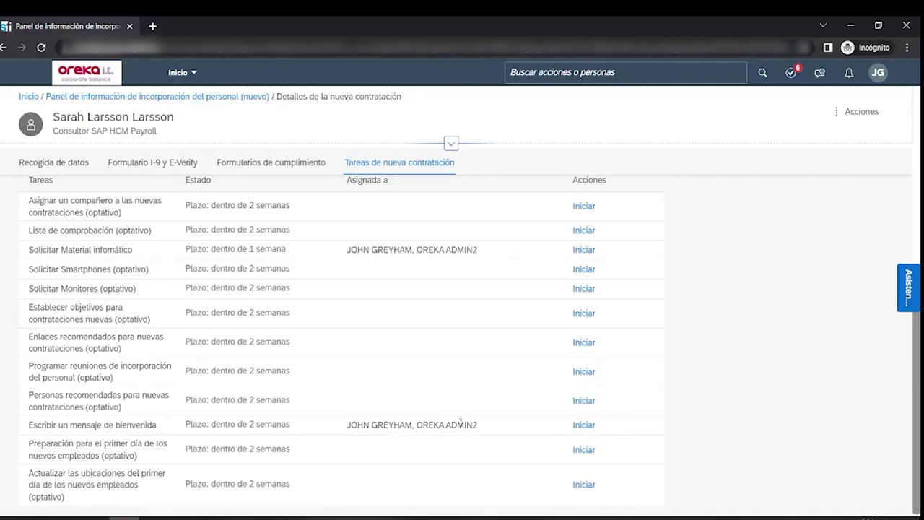
- Send the prefilled welcome message with first-name and surname tokens, then acknowledge the Correcto dialog
left_click(584, 426)
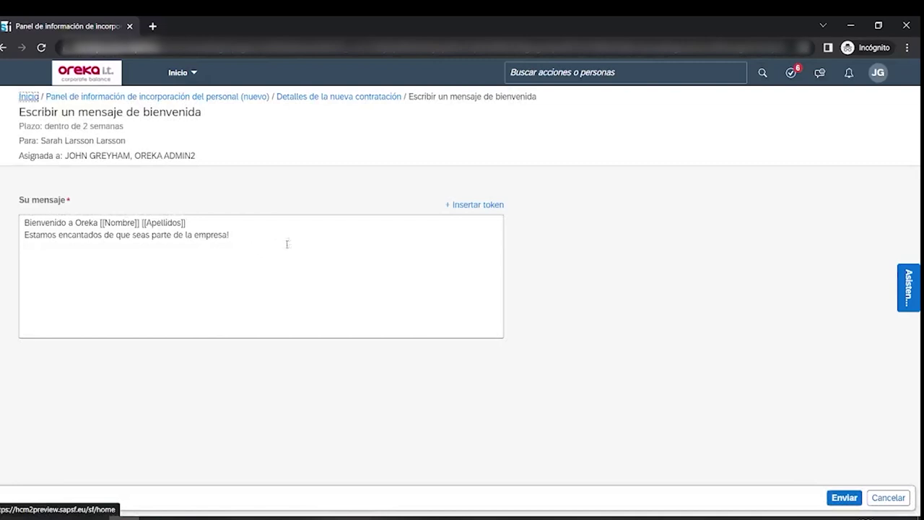
left_click(115, 222)
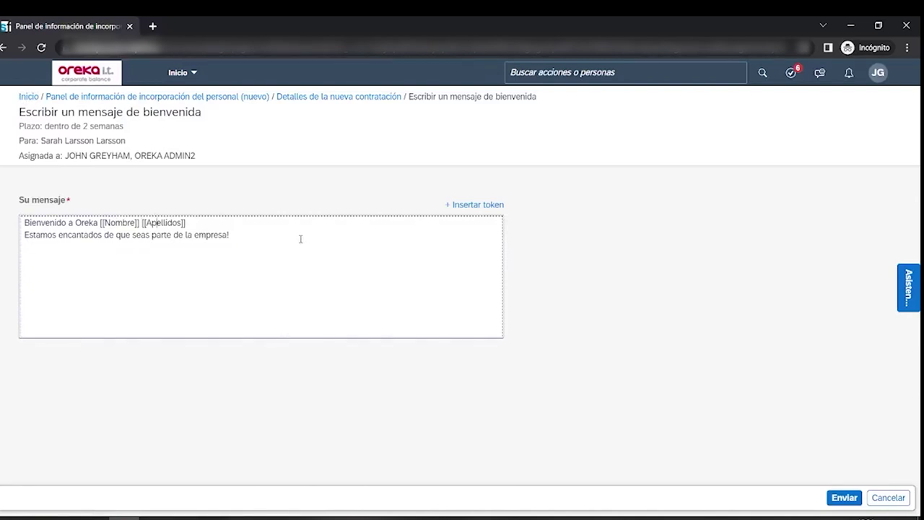
left_click(845, 498)
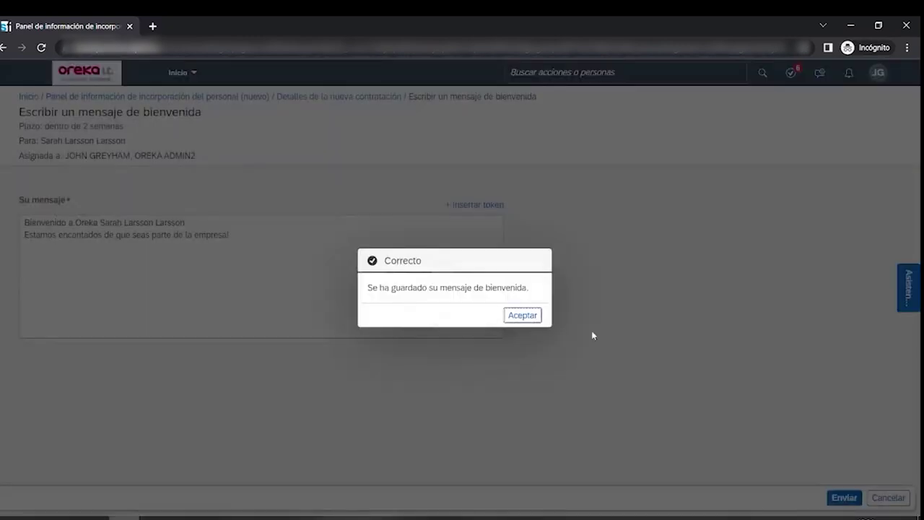
left_click(523, 316)
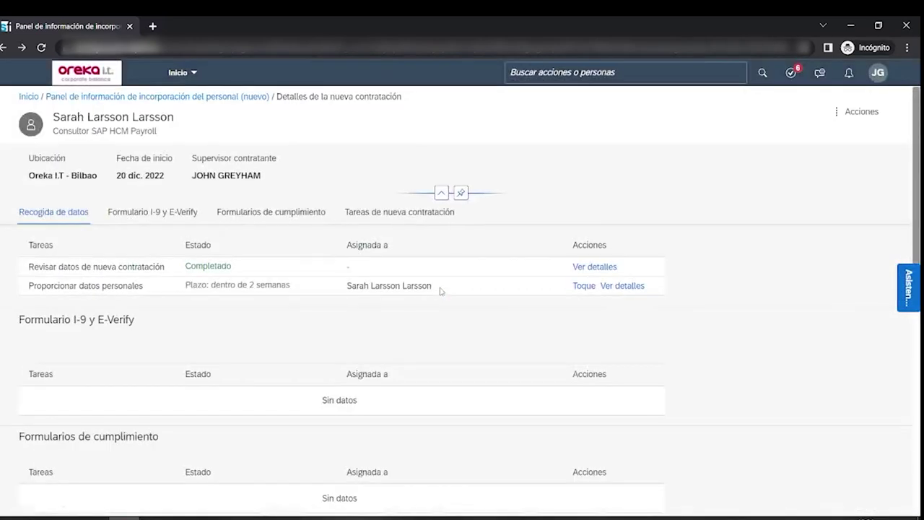
- Request a PC in the Solicitar Material infomático task, submit it and acknowledge the confirmation
scroll(167, 315, "down", 2)
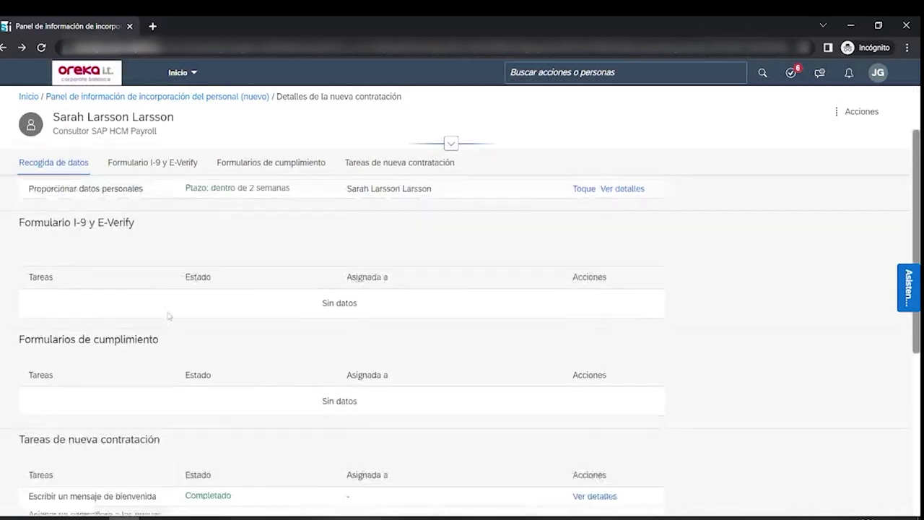
scroll(168, 316, "down", 4)
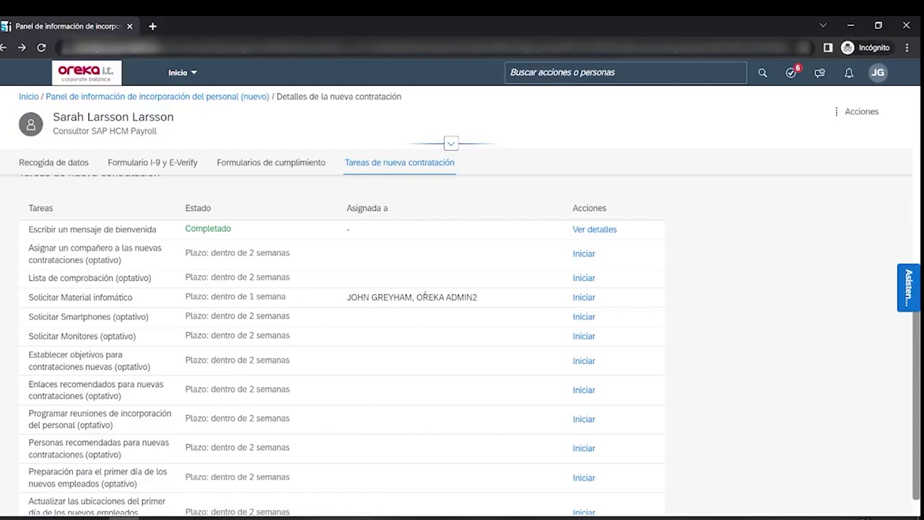
left_click(582, 299)
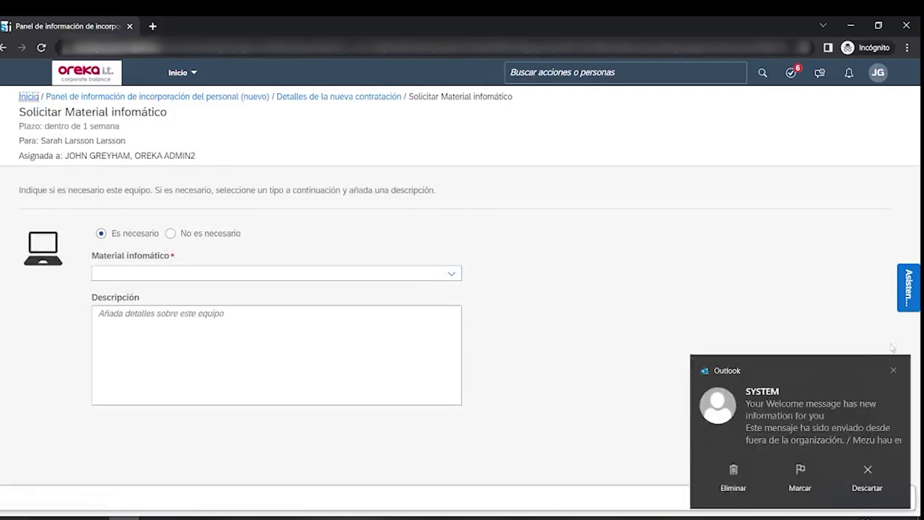
left_click(893, 370)
left_click(449, 275)
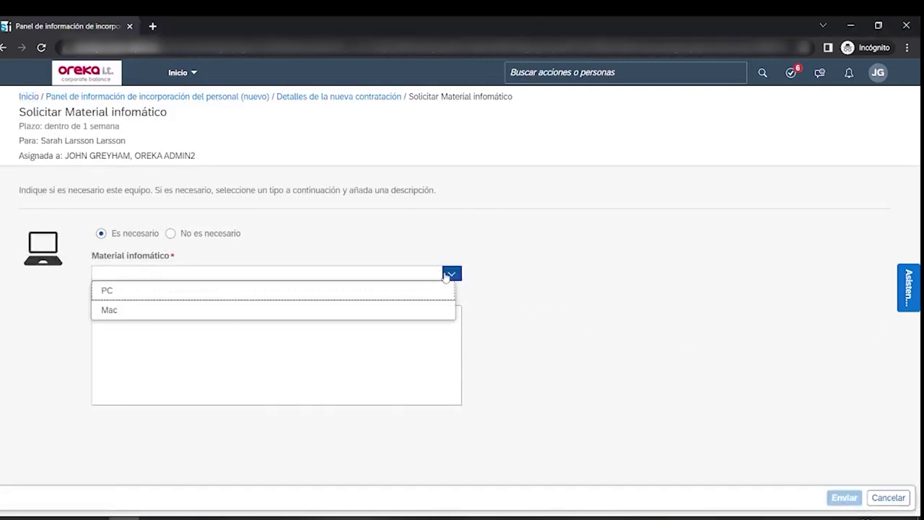
left_click(389, 293)
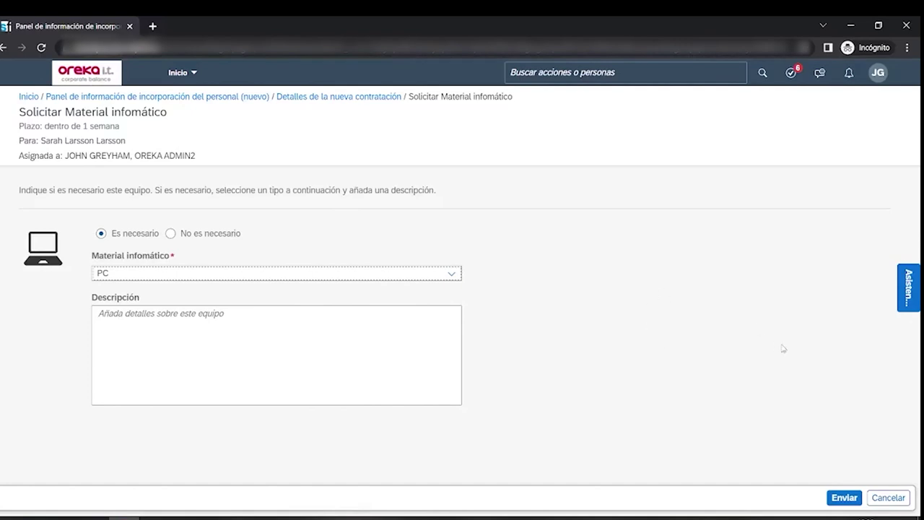
left_click(845, 498)
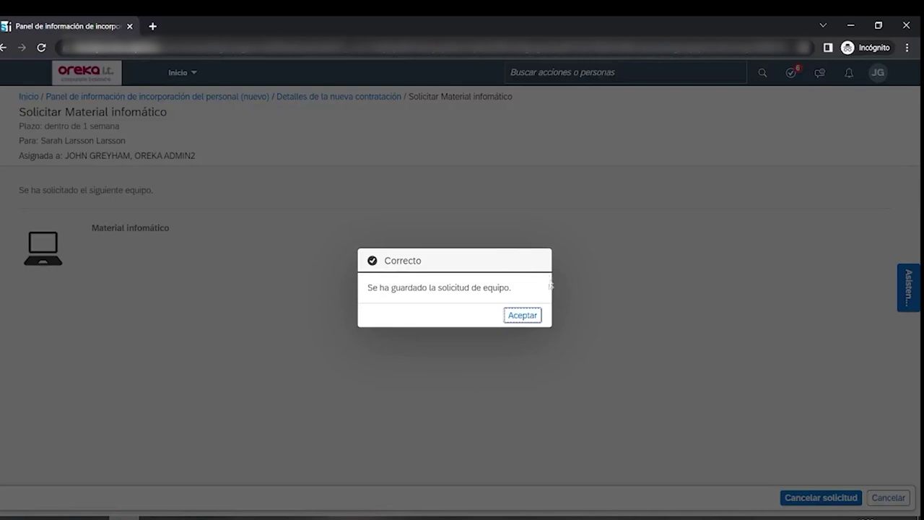
left_click(530, 317)
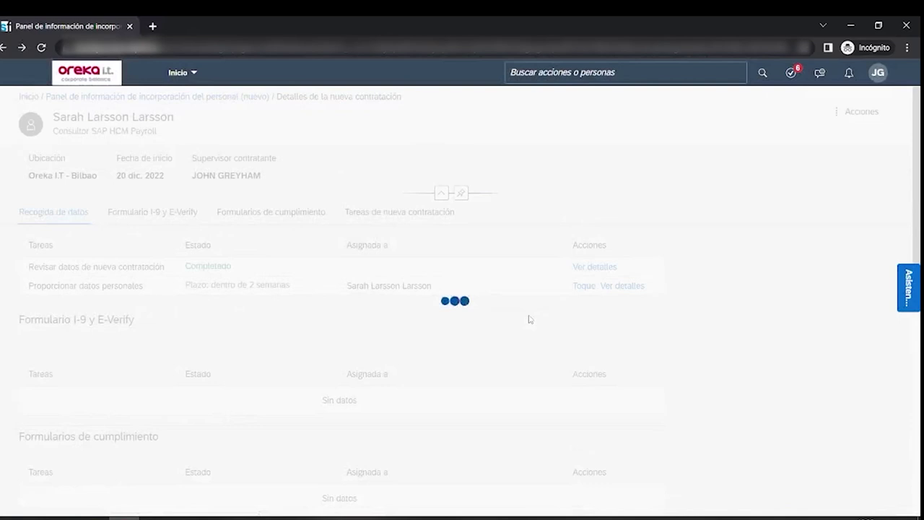
- Share the Company website, Portal Oreka and SAP Support Portal links via Enlaces recomendados, then confirm
scroll(321, 298, "down", 5)
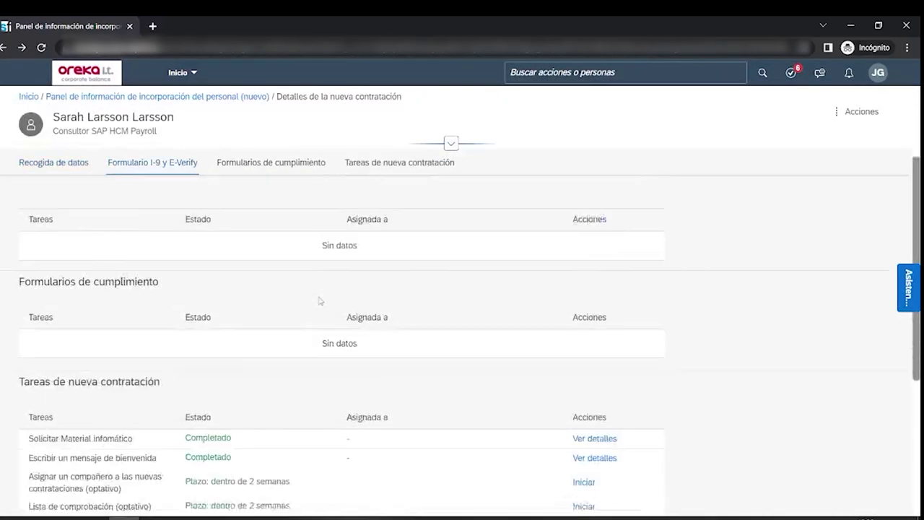
scroll(321, 301, "down", 2)
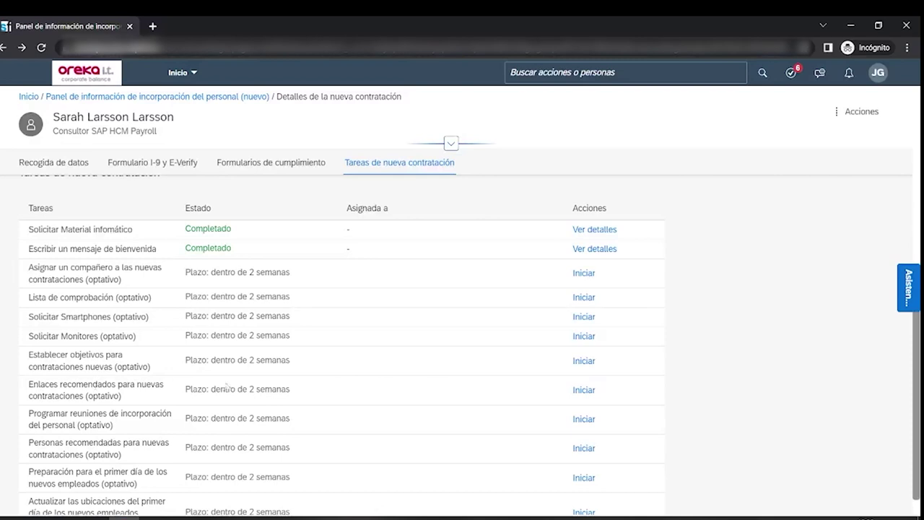
left_click(583, 390)
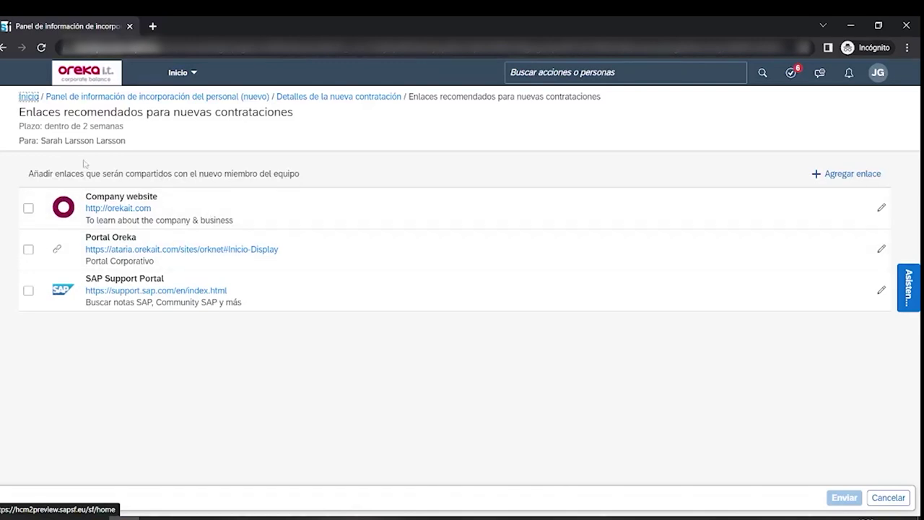
left_click(28, 208)
left_click(28, 249)
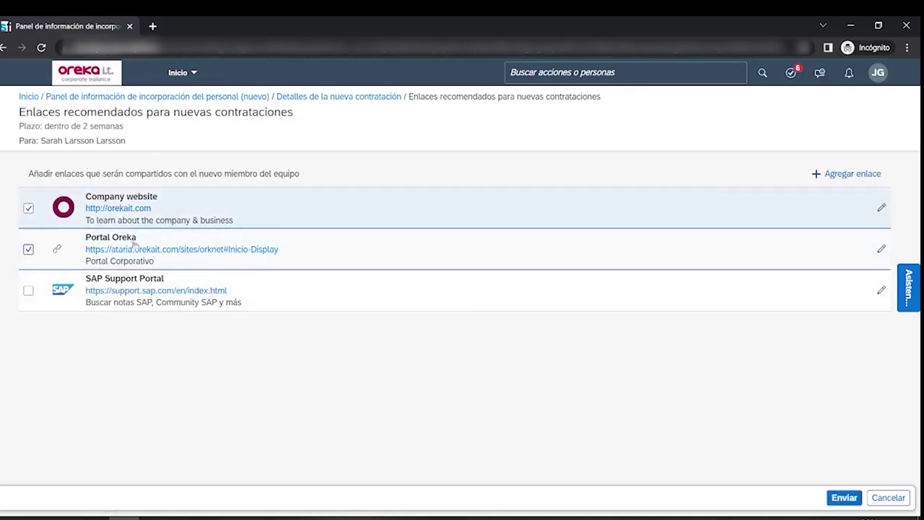
left_click(28, 292)
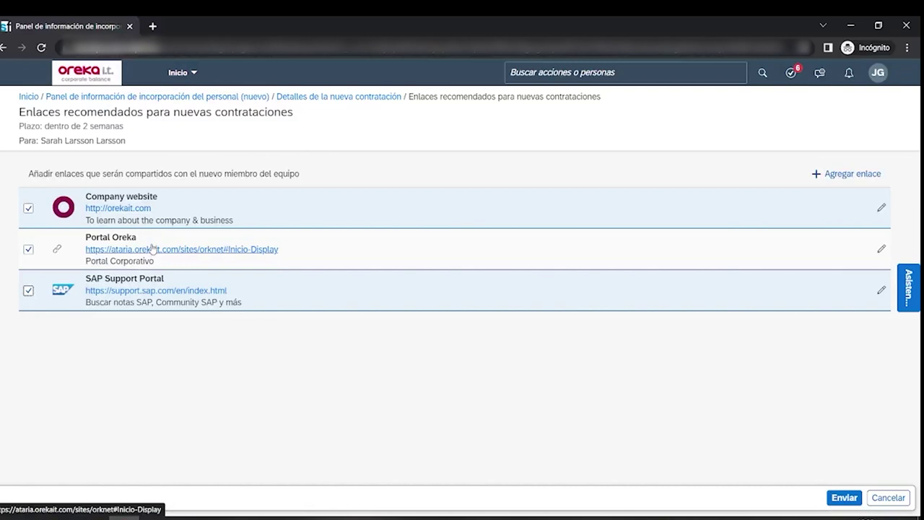
left_click(853, 497)
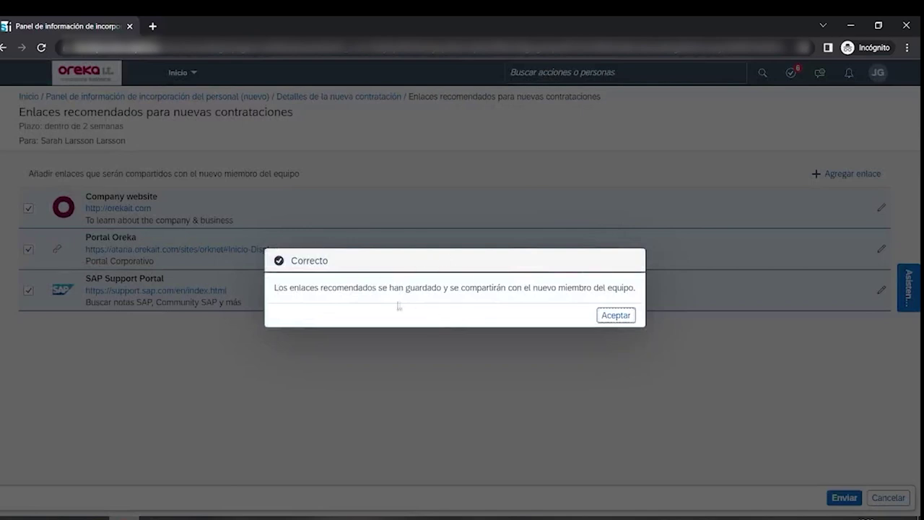
left_click(618, 316)
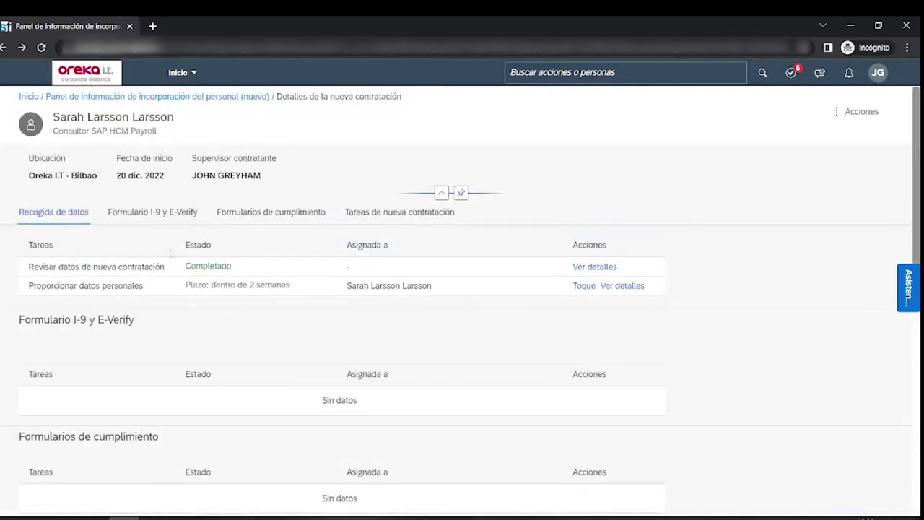
scroll(172, 254, "down", 5)
scroll(178, 247, "down", 3)
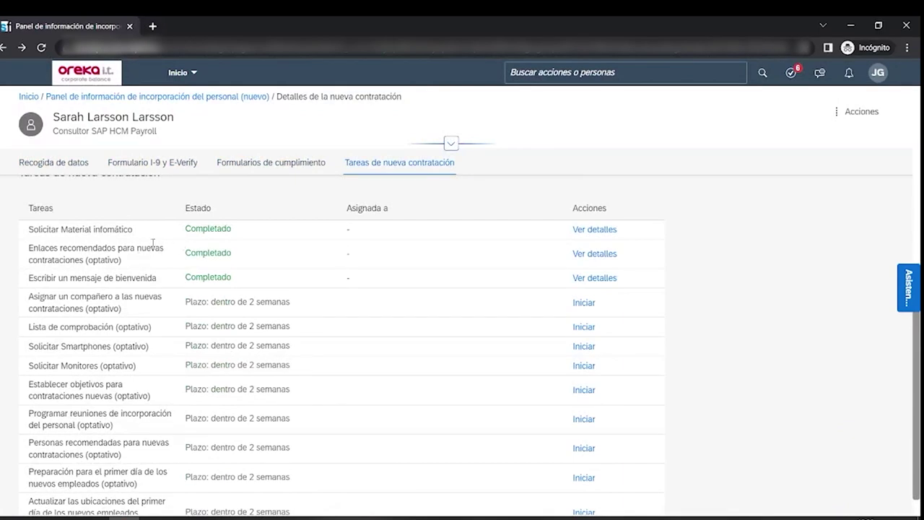
scroll(153, 245, "down", 1)
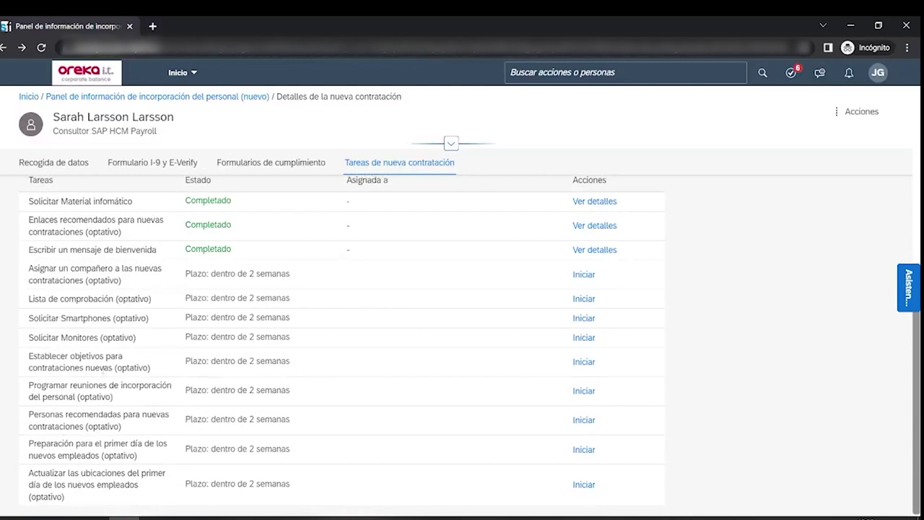
left_click(584, 362)
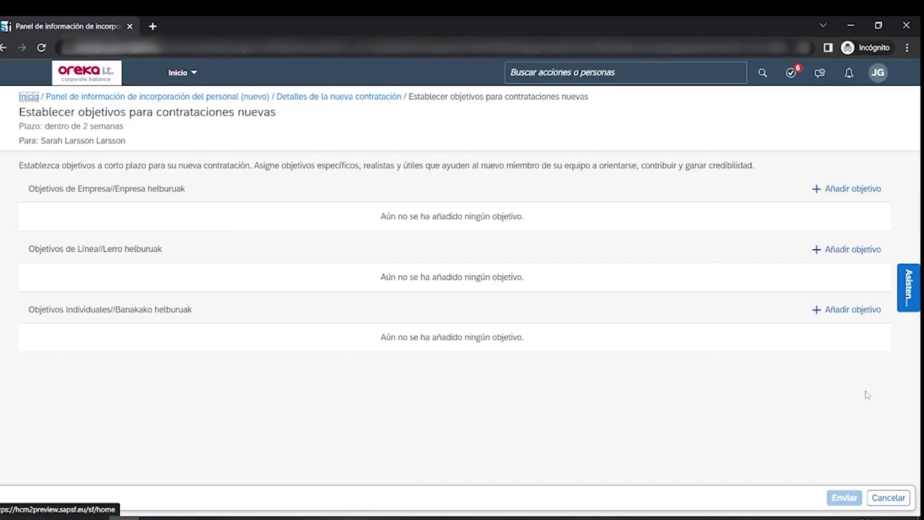
left_click(885, 497)
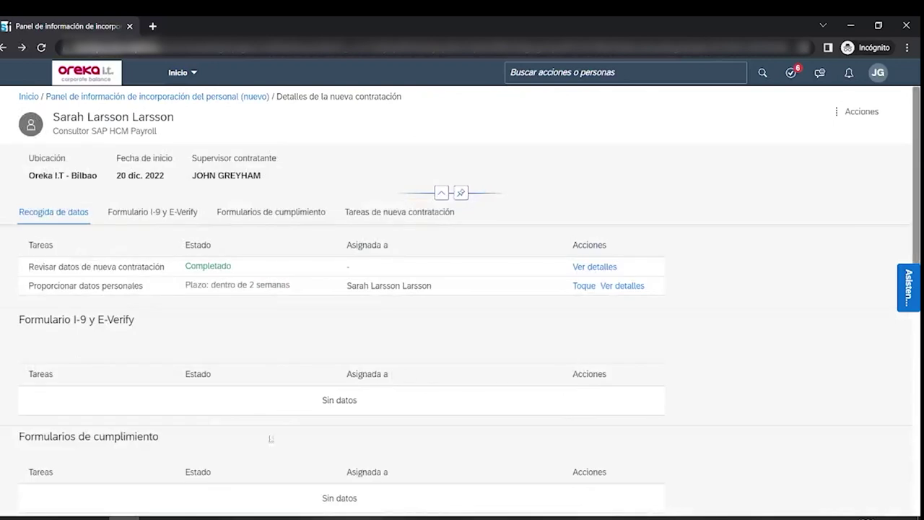
- Recommend the work companion, manager, mentor and project lead in Personas recomendadas, then submit and confirm
scroll(190, 369, "down", 4)
scroll(186, 360, "down", 2)
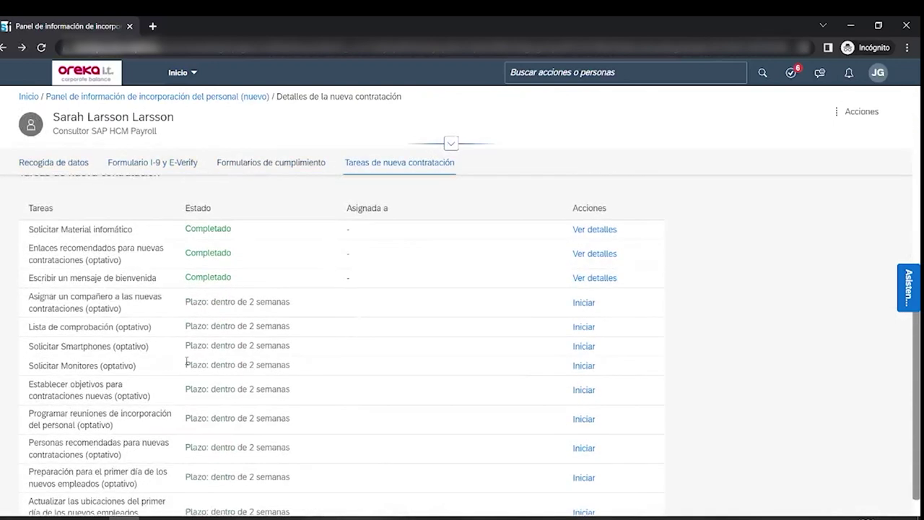
scroll(186, 361, "down", 1)
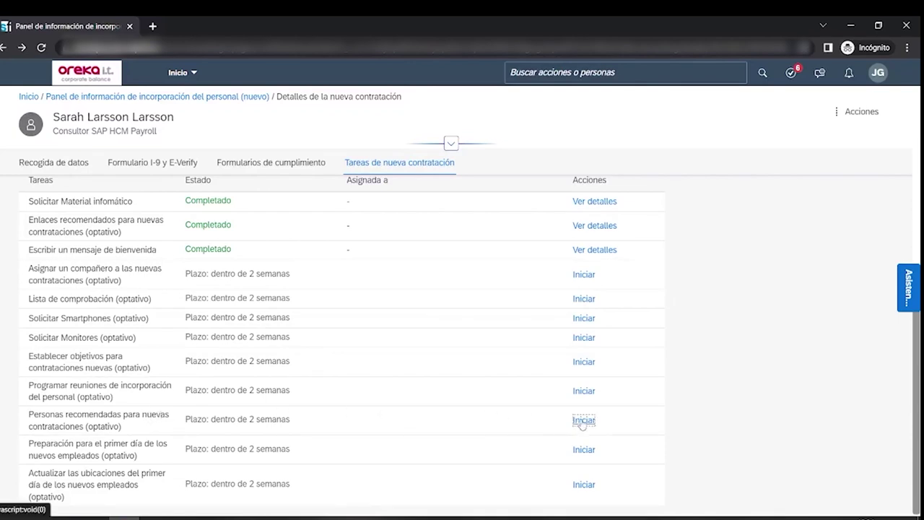
left_click(583, 420)
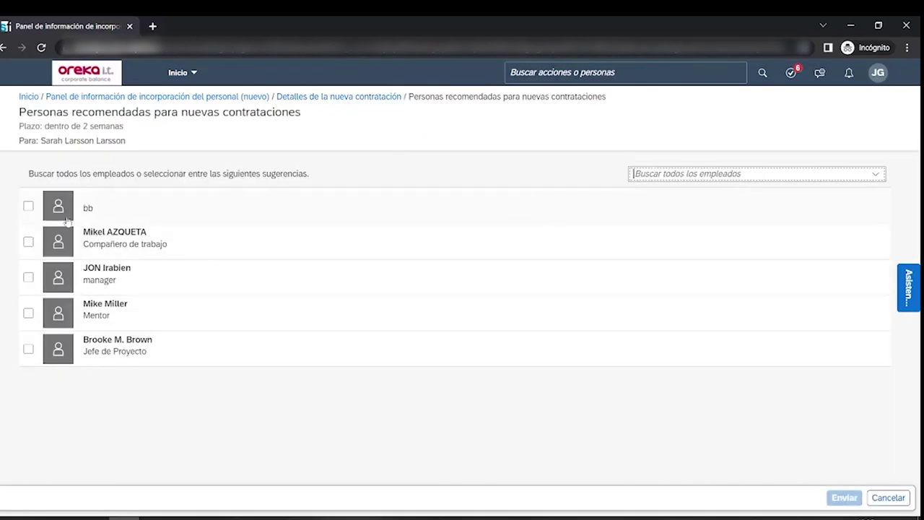
left_click(28, 243)
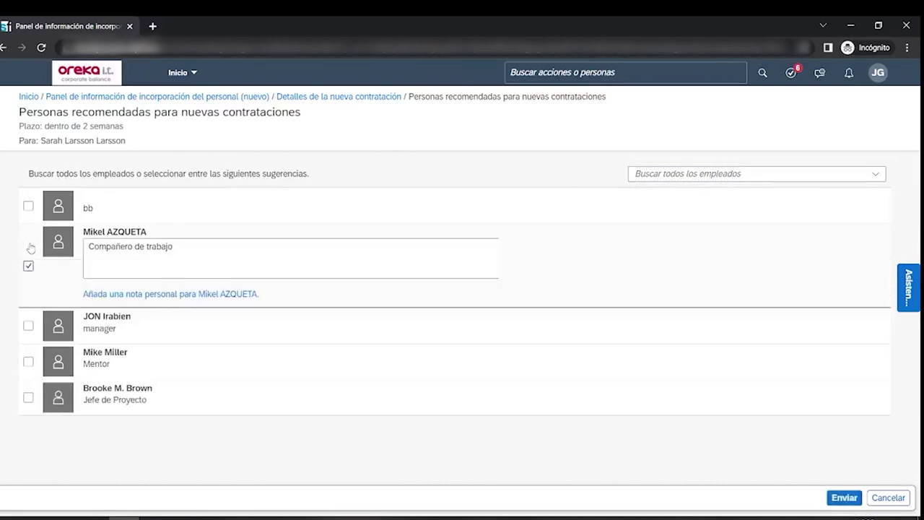
left_click(29, 326)
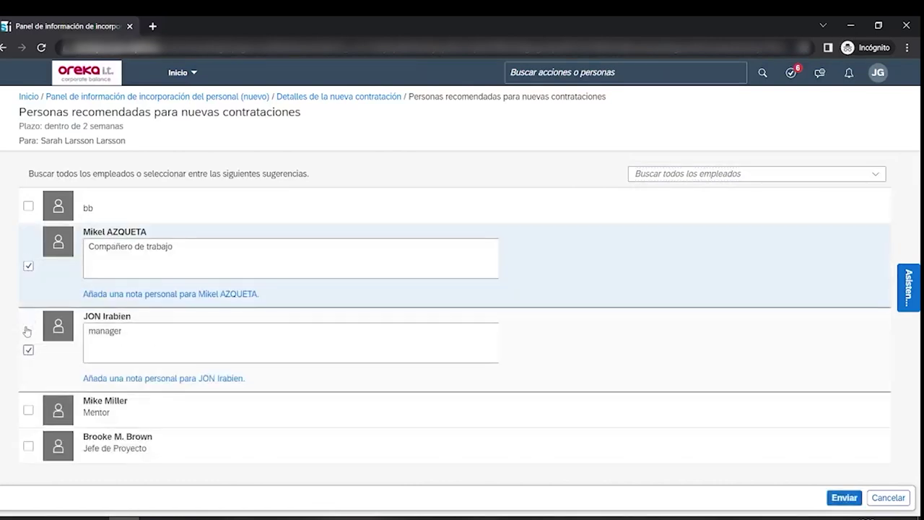
left_click(29, 410)
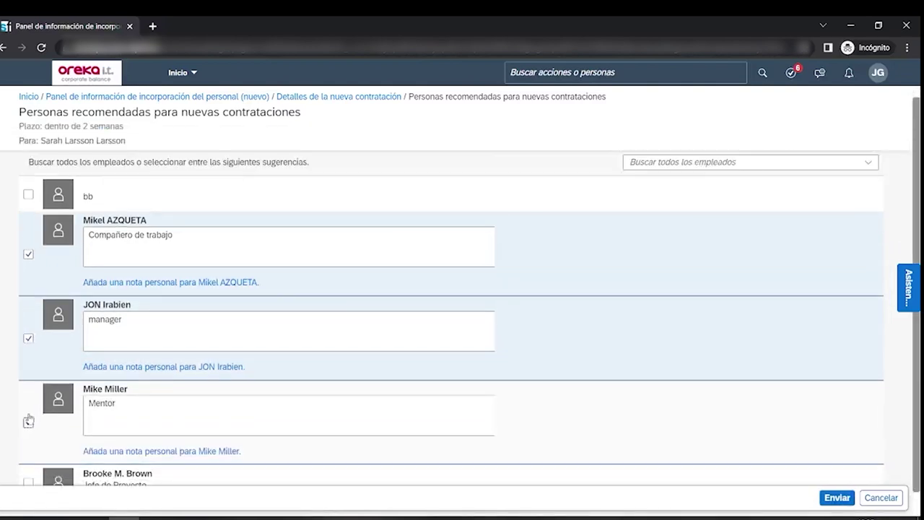
left_click(28, 480)
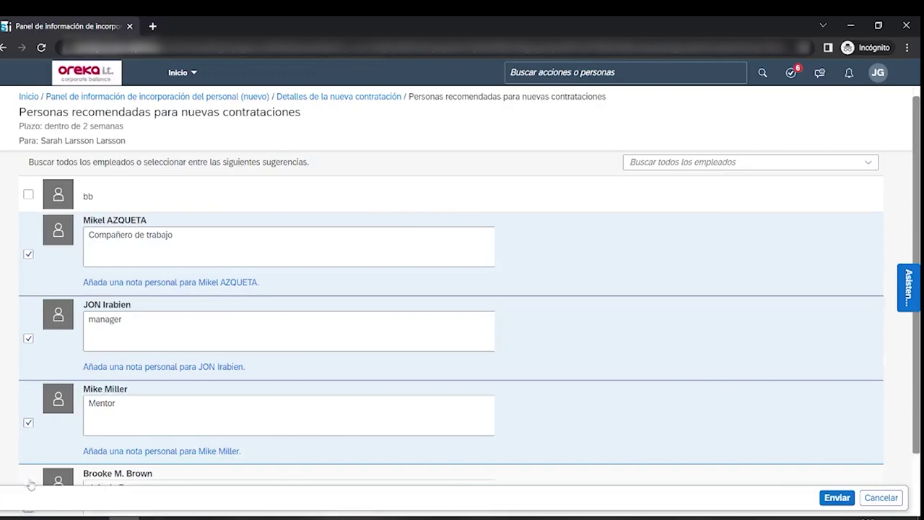
scroll(201, 351, "up", 2)
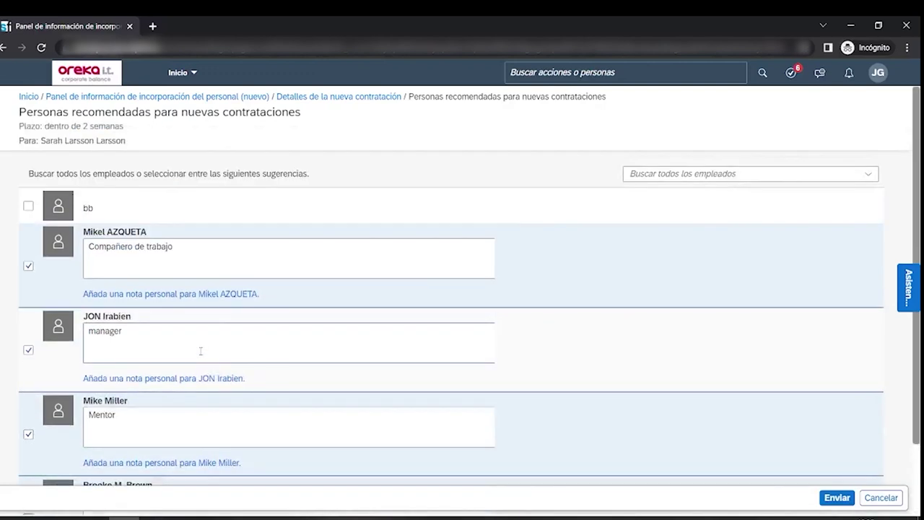
left_click(836, 498)
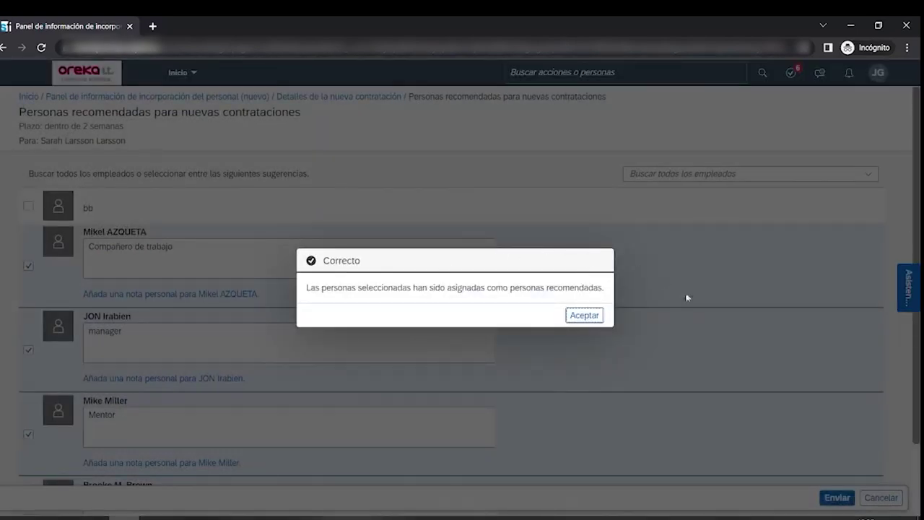
left_click(582, 317)
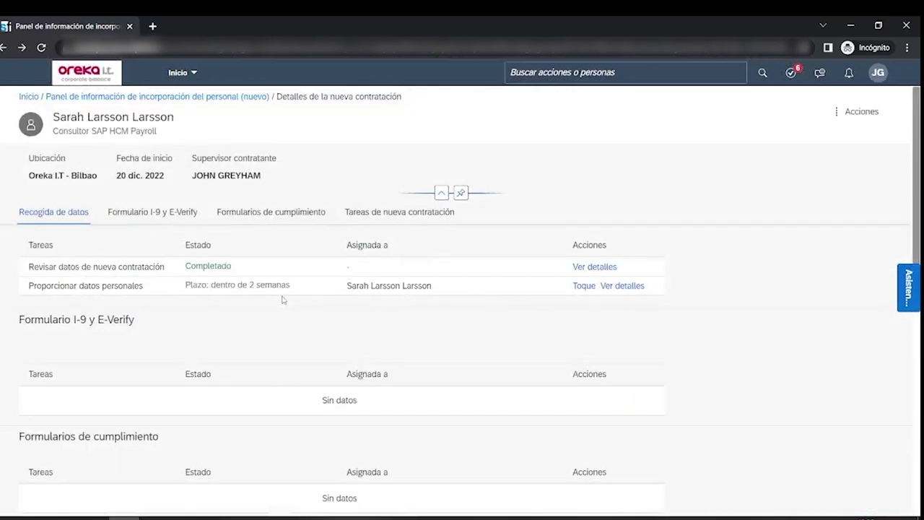
- Add the note 'antes de las 12:00' to the first-day preparation task and submit it
scroll(283, 299, "down", 3)
scroll(283, 300, "down", 4)
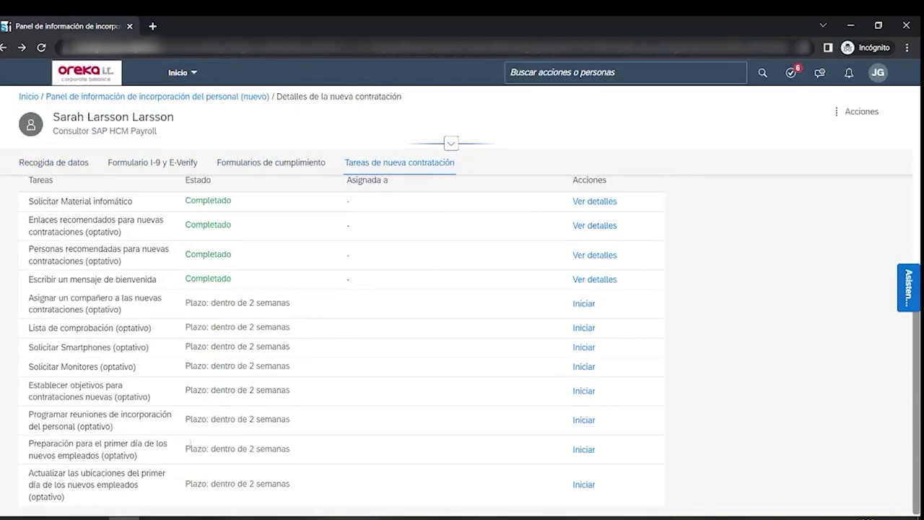
left_click(584, 450)
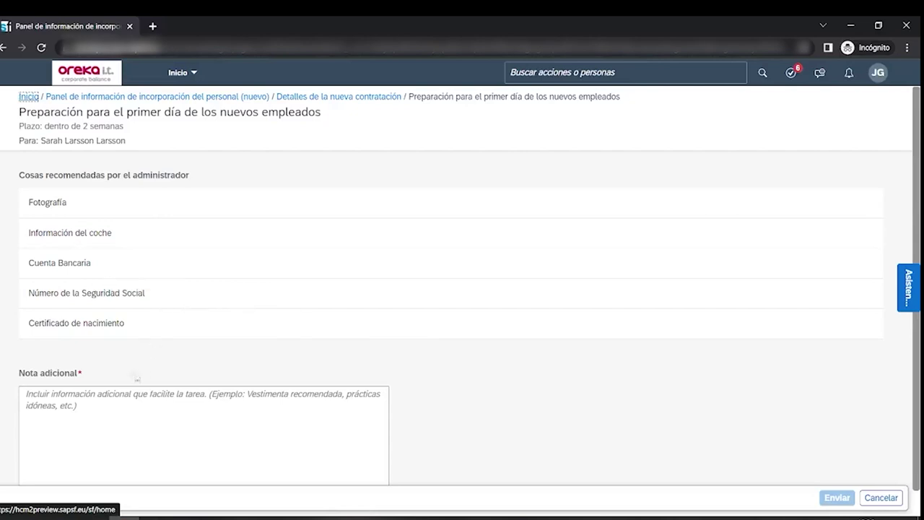
scroll(134, 379, "down", 1)
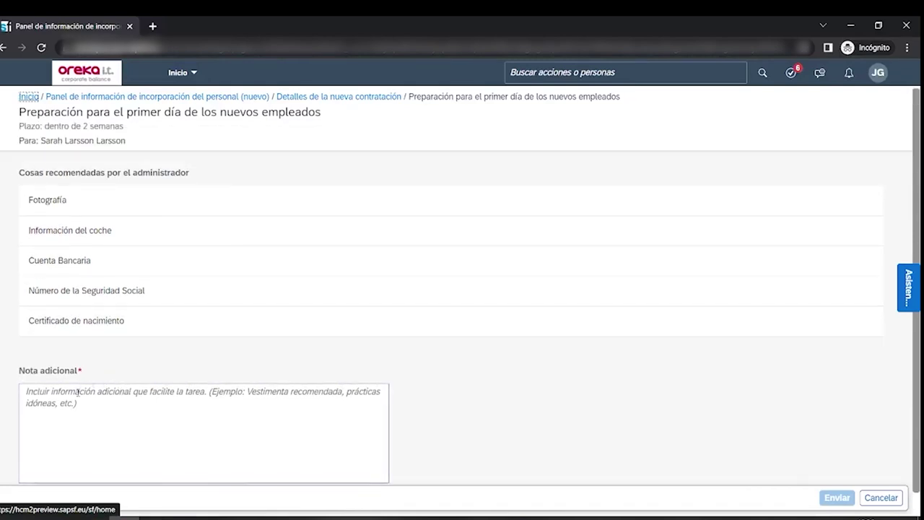
left_click(134, 401)
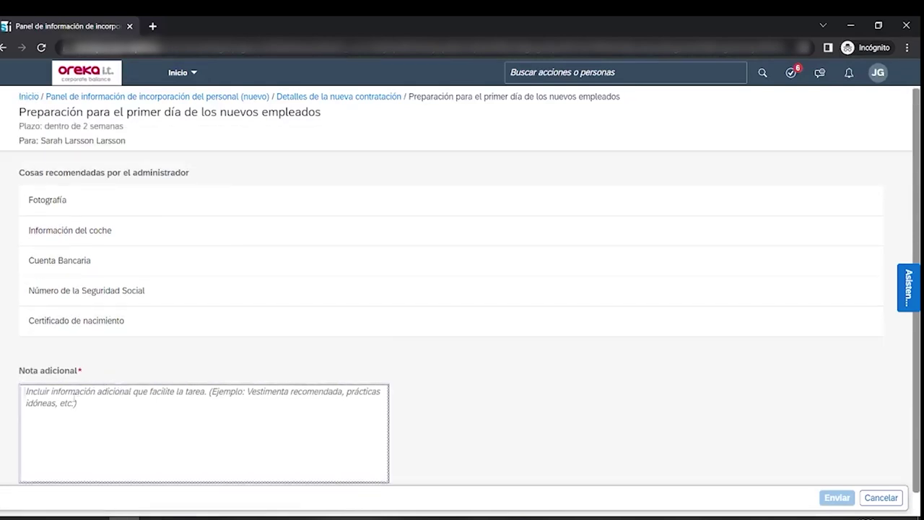
type("an")
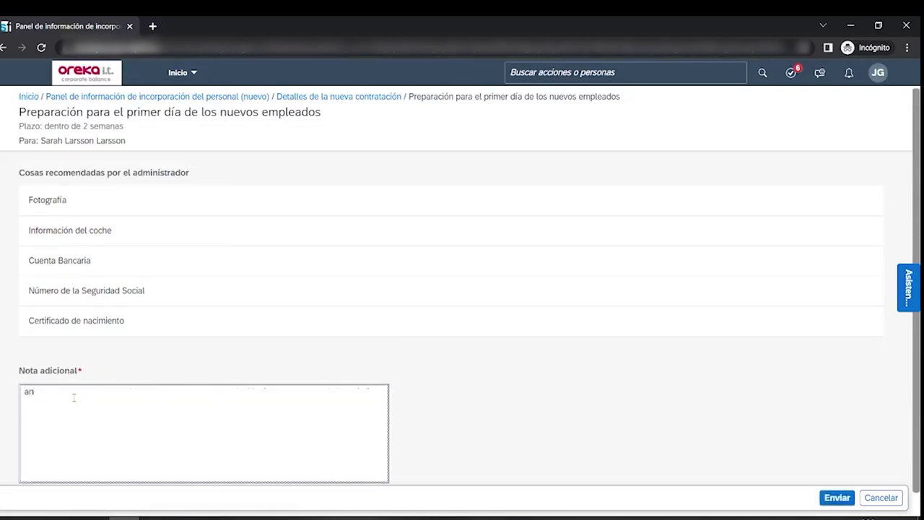
type("tes de las 12:00")
left_click(838, 499)
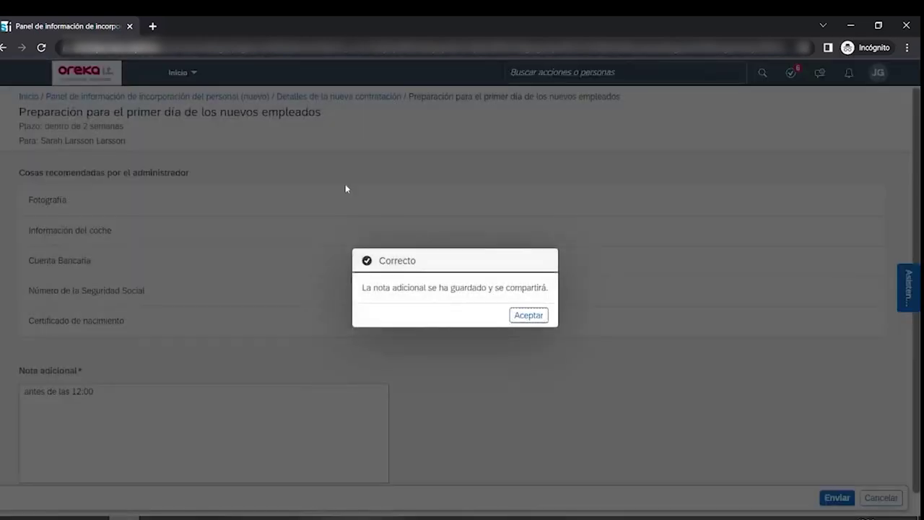
left_click(528, 315)
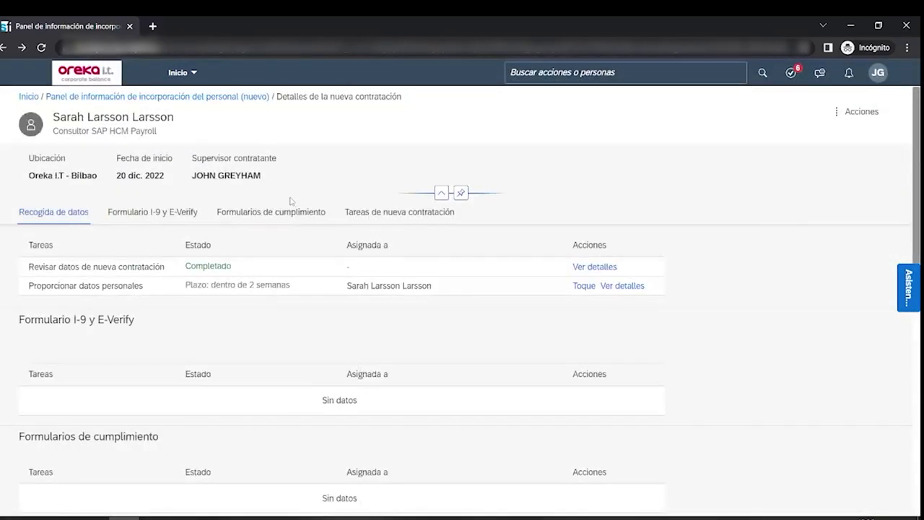
- Start the Programar reuniones de incorporación del personal task from Tareas de nueva contratación
scroll(265, 253, "down", 6)
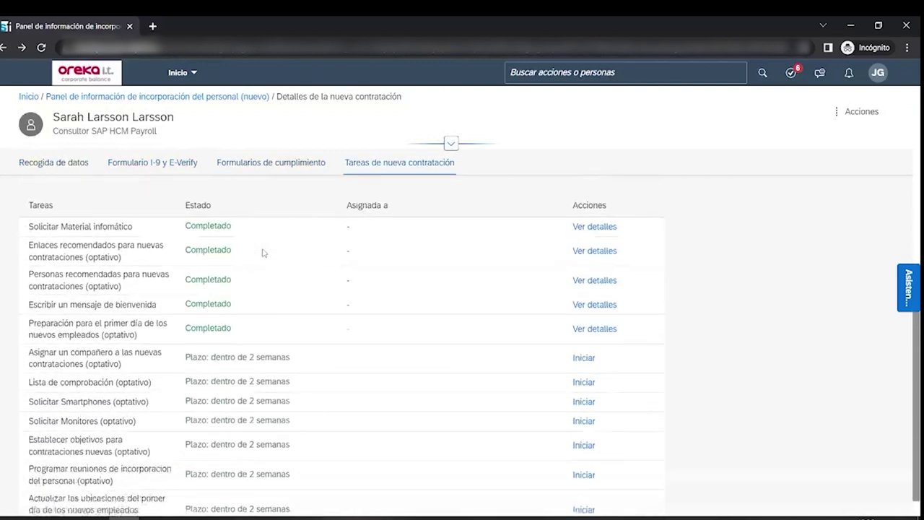
scroll(265, 253, "down", 1)
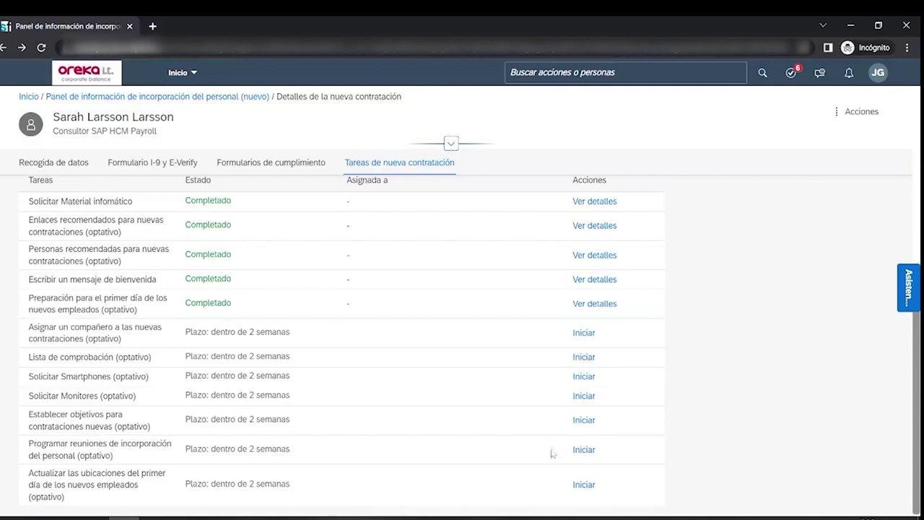
left_click(583, 449)
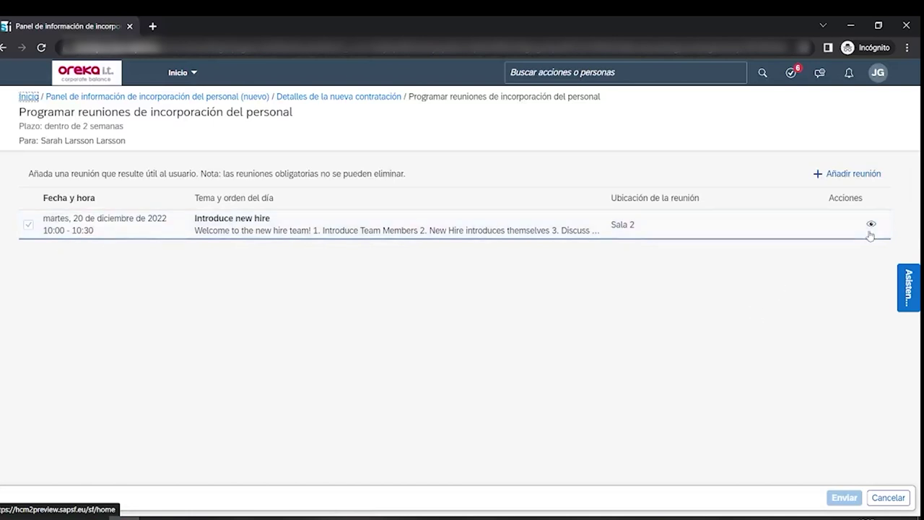
- Begin a new meeting with subject 'Asignacion del Proyecto' and location 'Leioa'
left_click(852, 173)
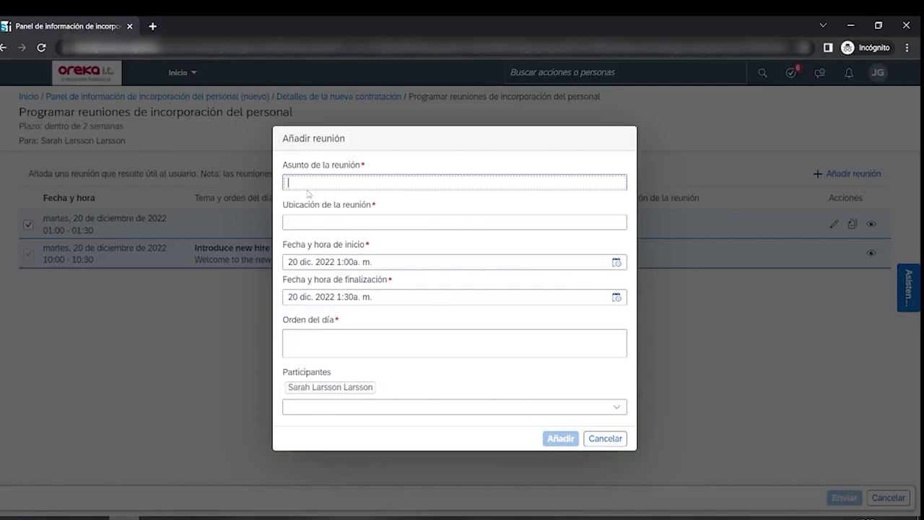
type("Asignacion del Proyecto")
left_click(320, 220)
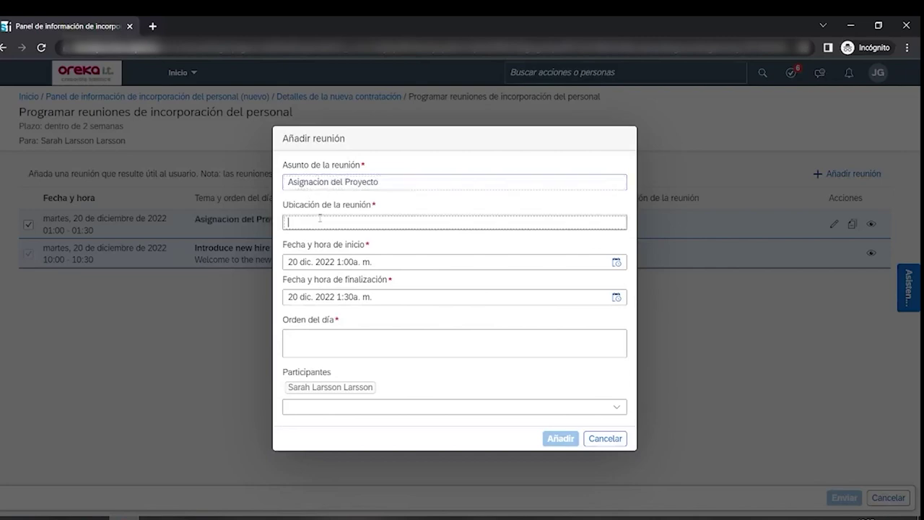
type("Leioa")
- Set the meeting to start at 3:00 p.m. and end at 4:30 p.m
left_click(617, 263)
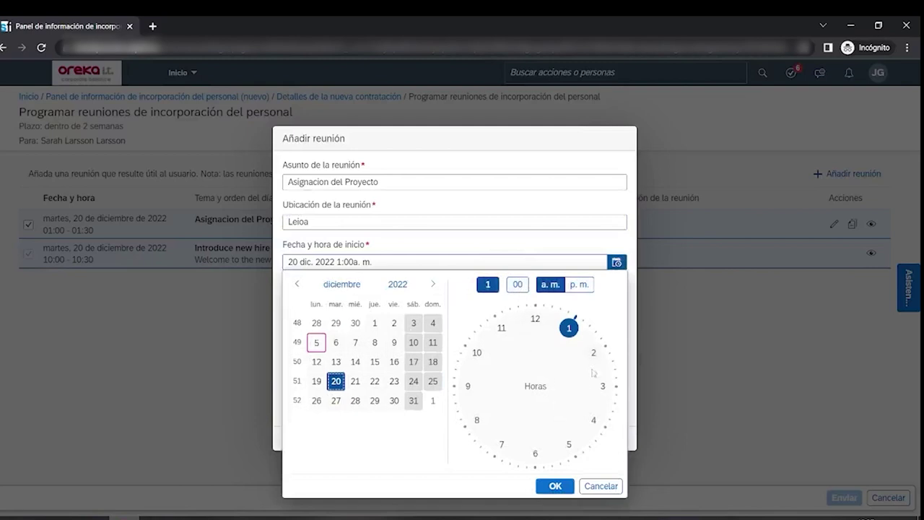
key("Tab")
left_click(603, 388)
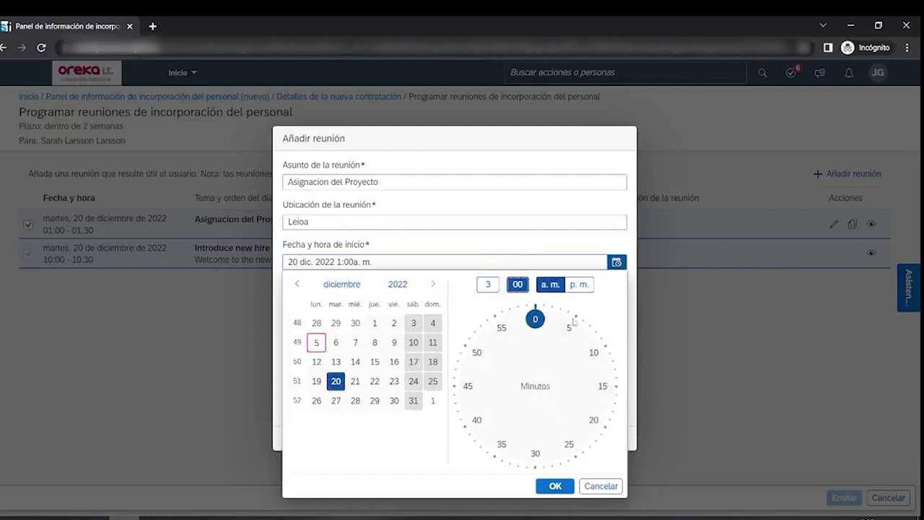
left_click(579, 286)
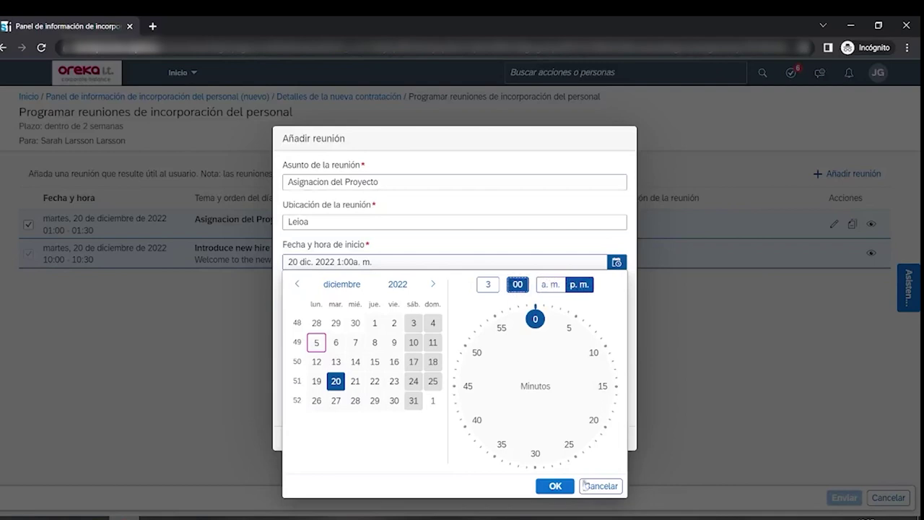
left_click(554, 487)
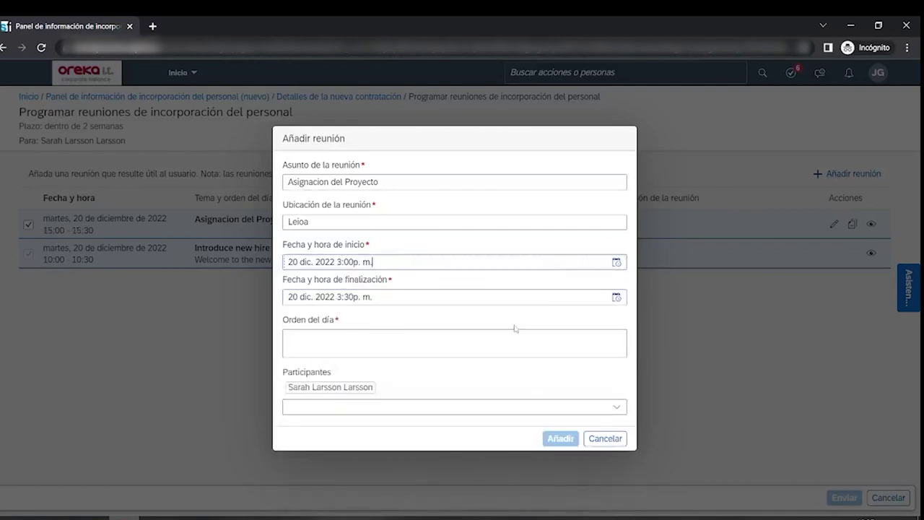
left_click(616, 296)
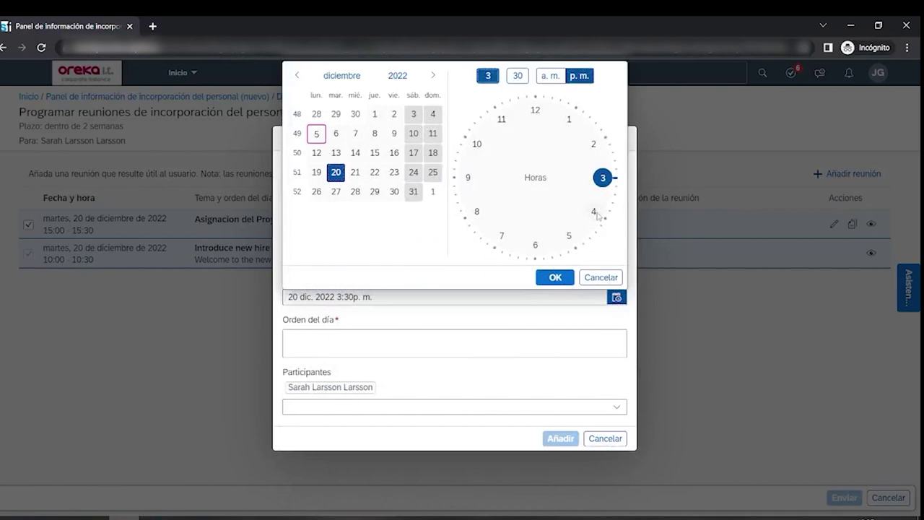
left_click(593, 214)
left_click(567, 279)
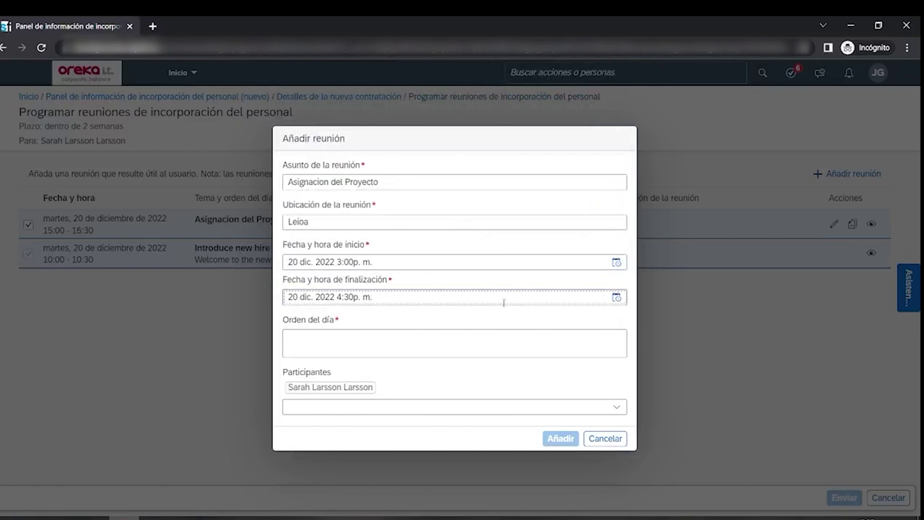
- Enter the agenda 'Discutir apartados tecnicos del proyecto' and add the meeting
left_click(346, 337)
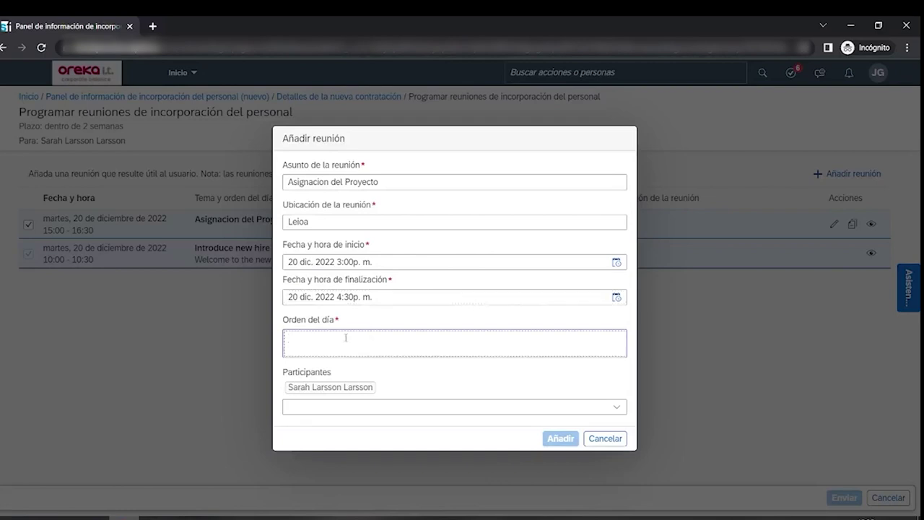
type("D")
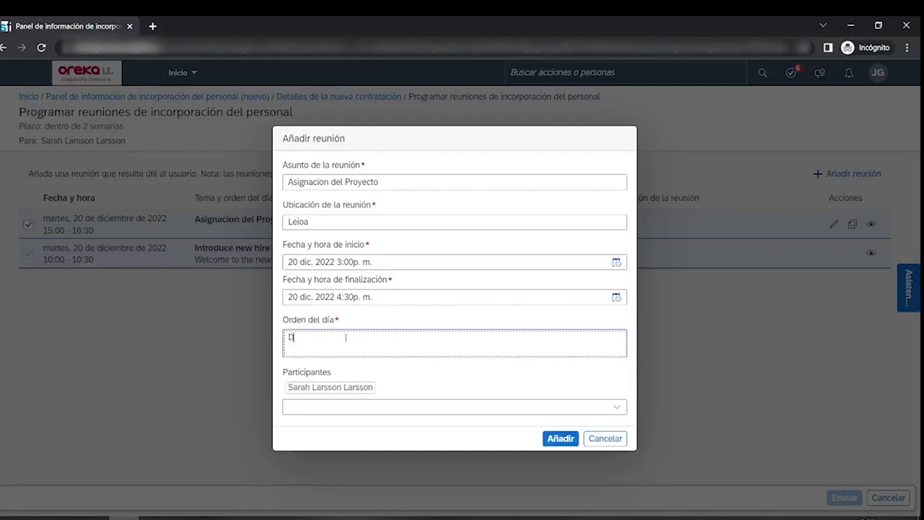
type("iscutir apartados tecnico")
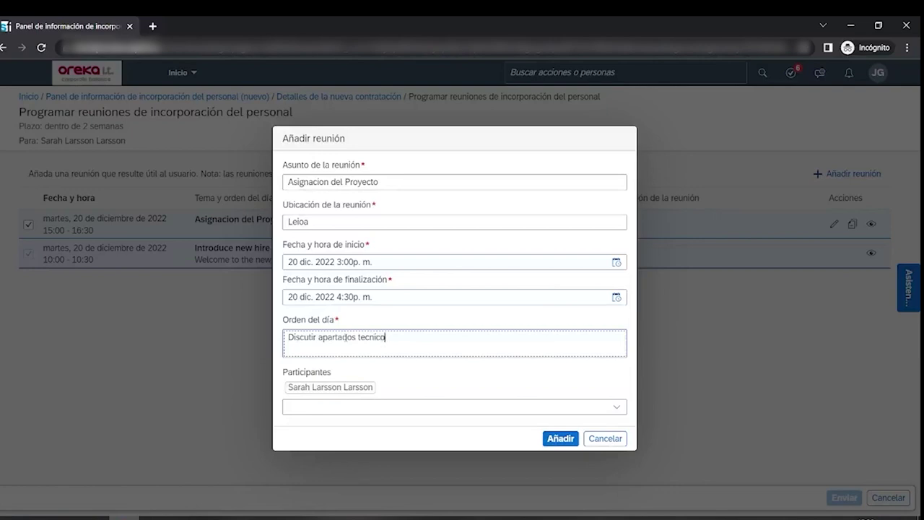
type("s del proyecto")
left_click(556, 439)
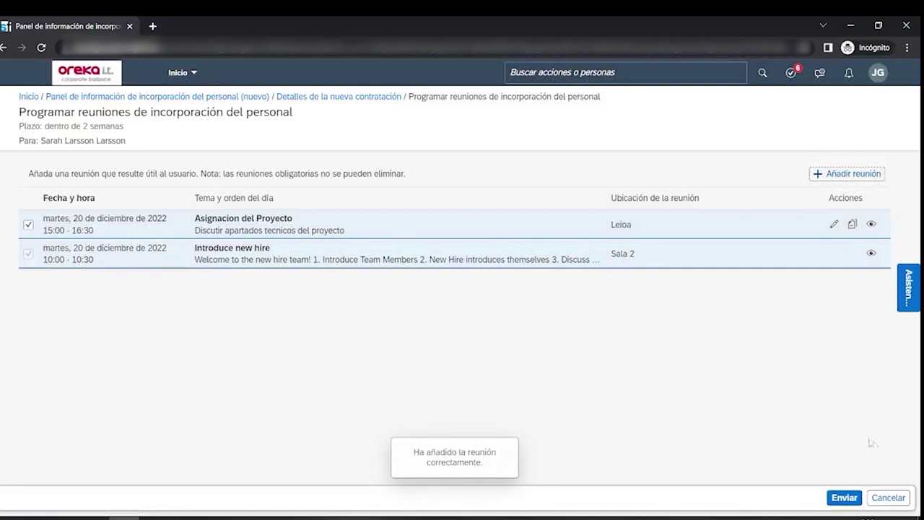
- Submit the meetings task, accept the confirmation, and check it shows Completado
left_click(843, 498)
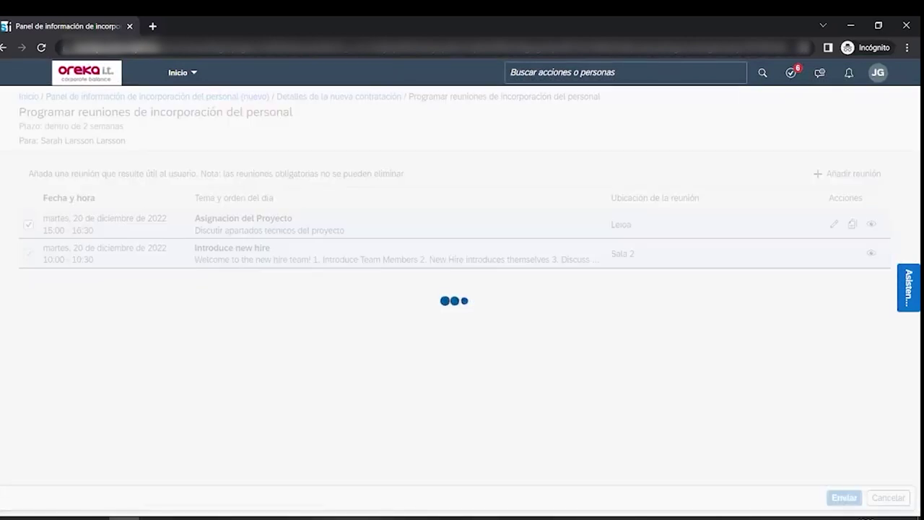
left_click(589, 316)
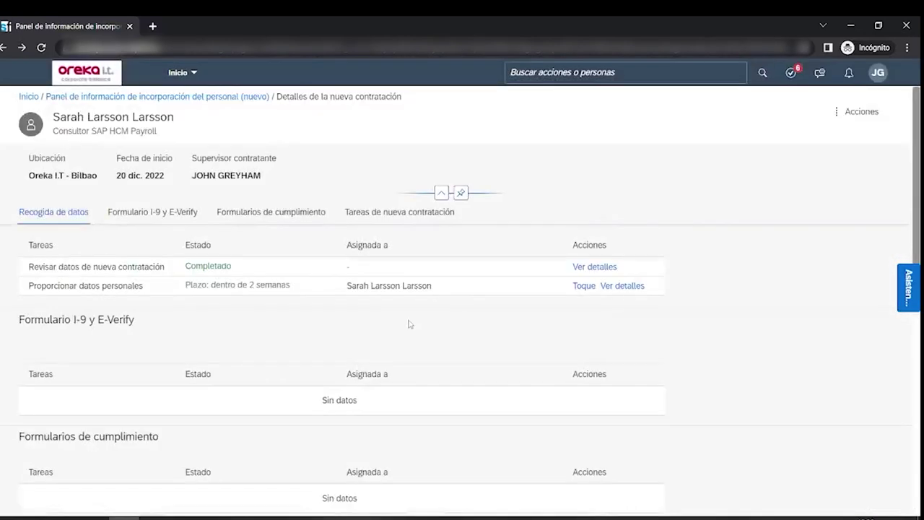
scroll(409, 324, "down", 5)
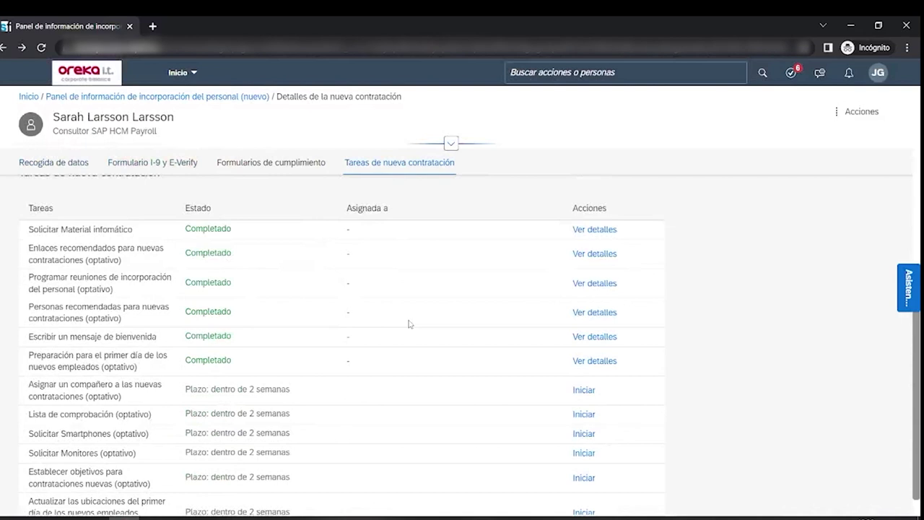
scroll(409, 324, "down", 1)
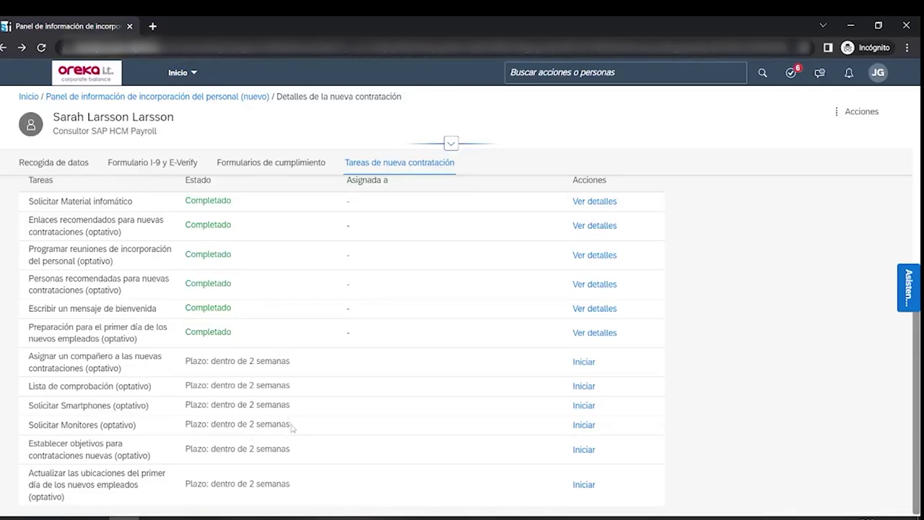
scroll(335, 369, "up", 2)
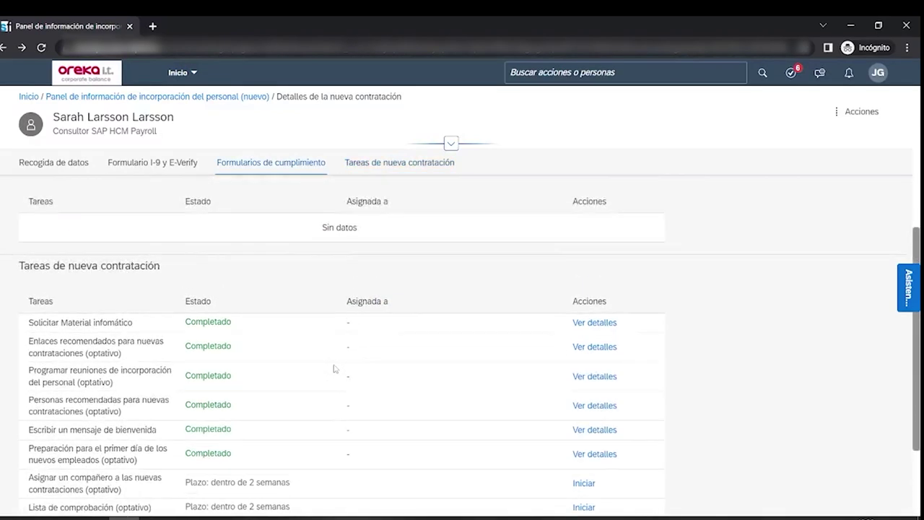
scroll(334, 369, "down", 2)
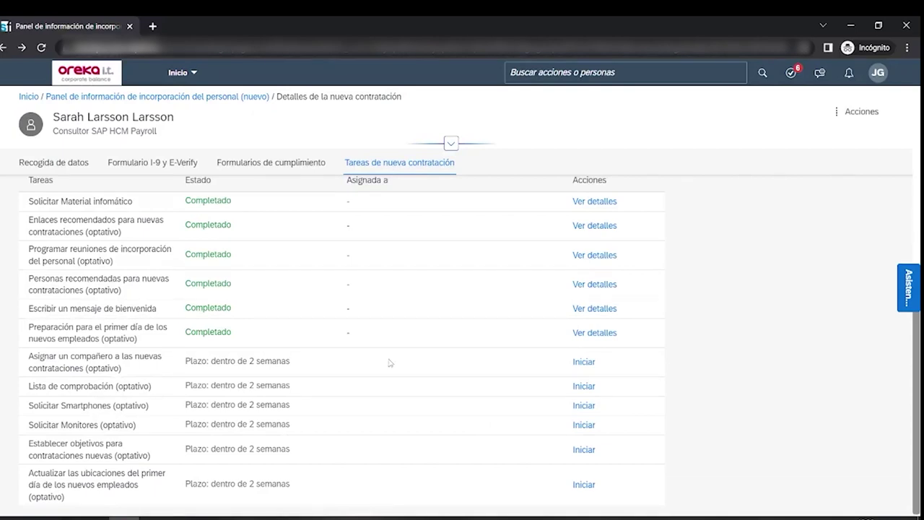
scroll(389, 362, "up", 5)
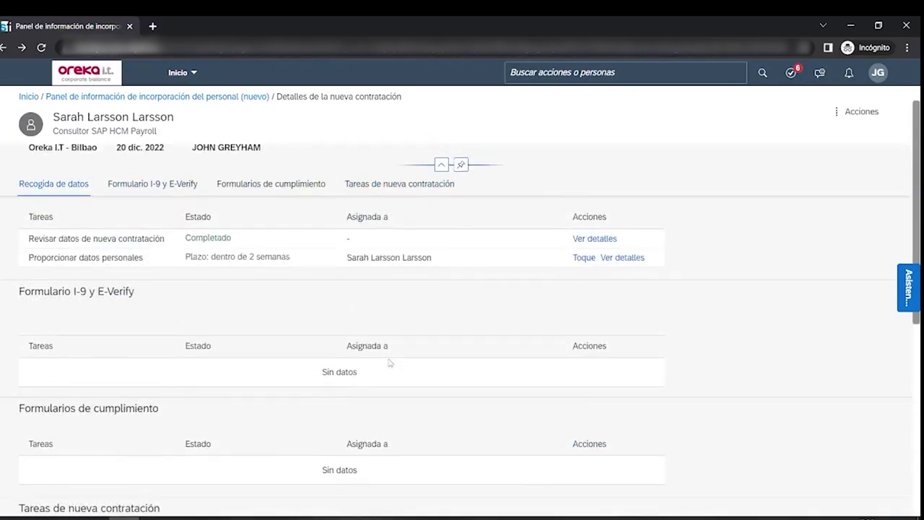
scroll(390, 362, "up", 1)
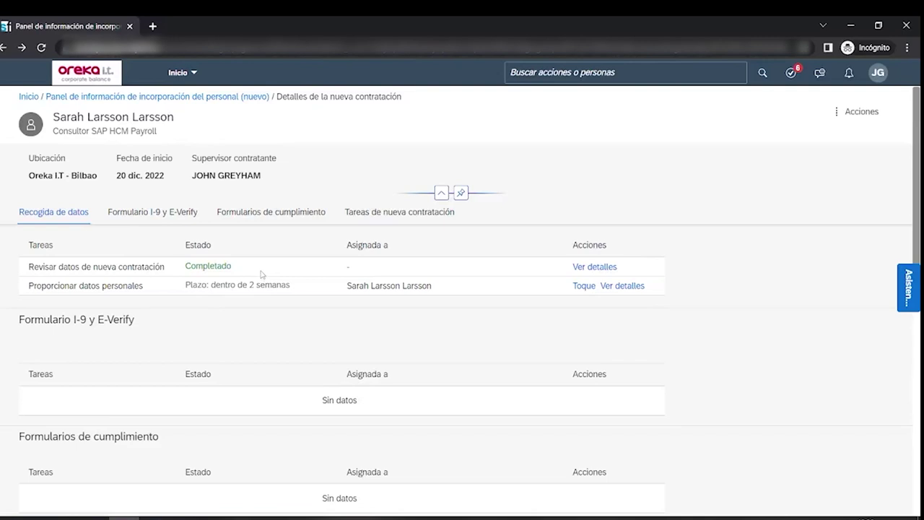
scroll(260, 275, "down", 5)
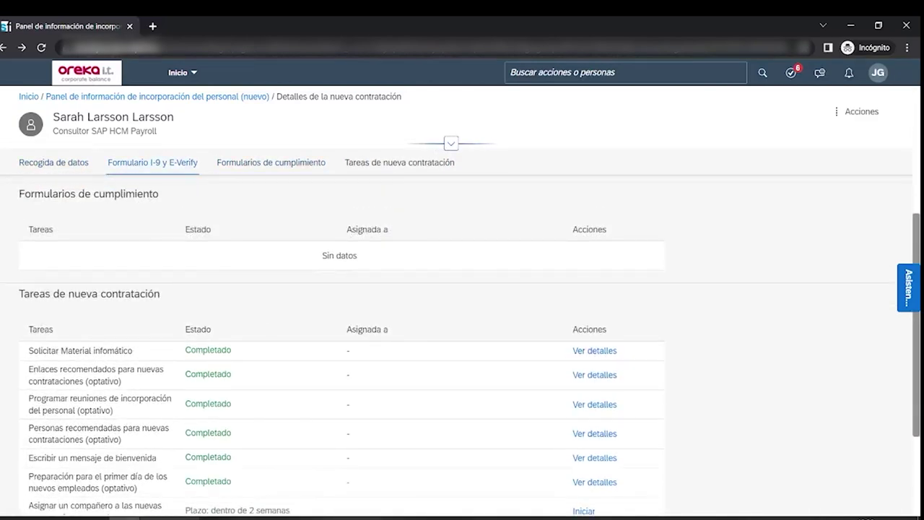
- Hide the onboarding flow presentation and bring the Outlook inbox forward
key("alt+Tab")
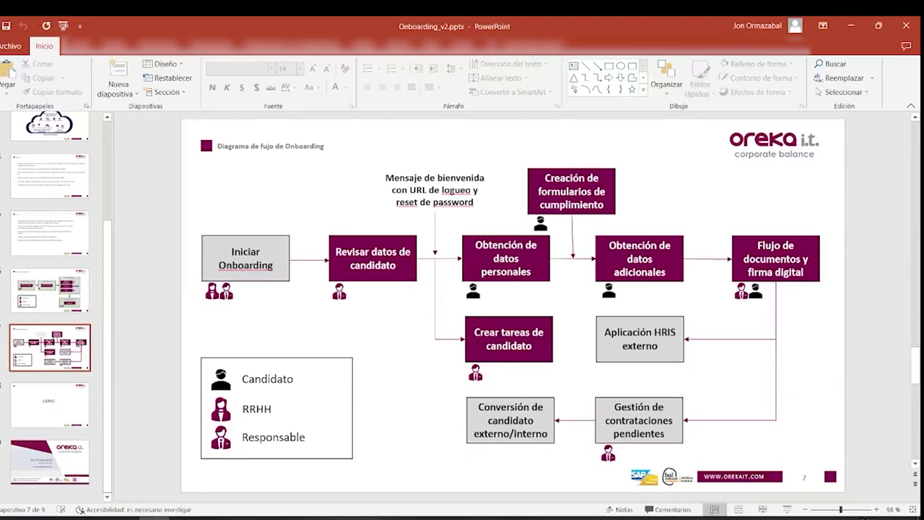
left_click(850, 26)
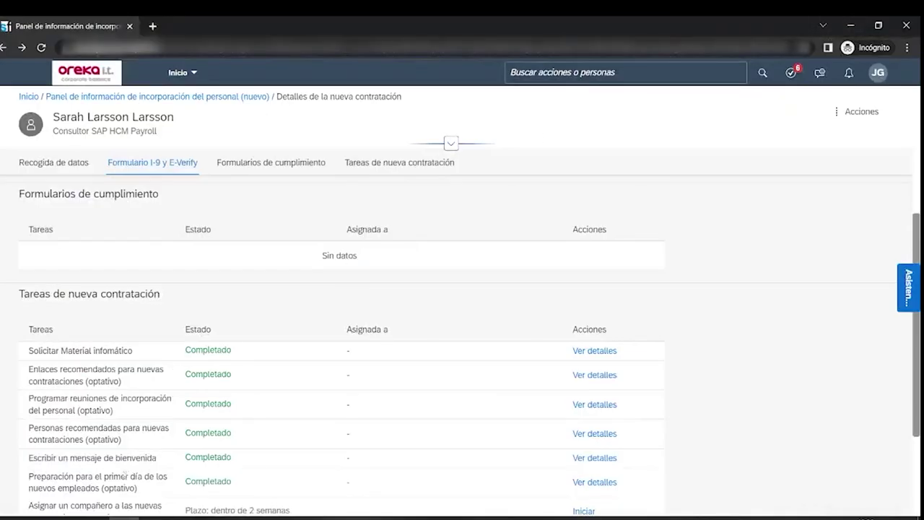
left_click(95, 519)
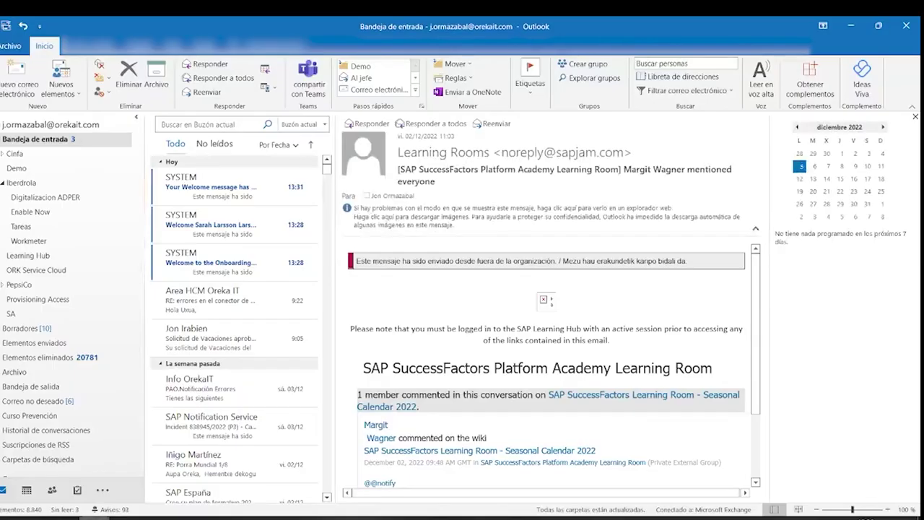
- Follow the password link in the 'Welcome to the Onboarding Application' email, answering Sí
left_click(213, 263)
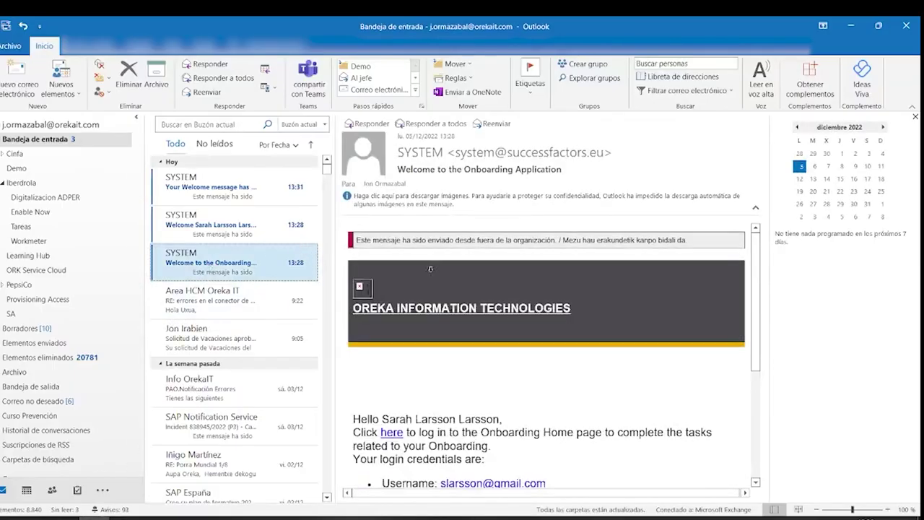
scroll(438, 268, "down", 2)
scroll(437, 271, "down", 2)
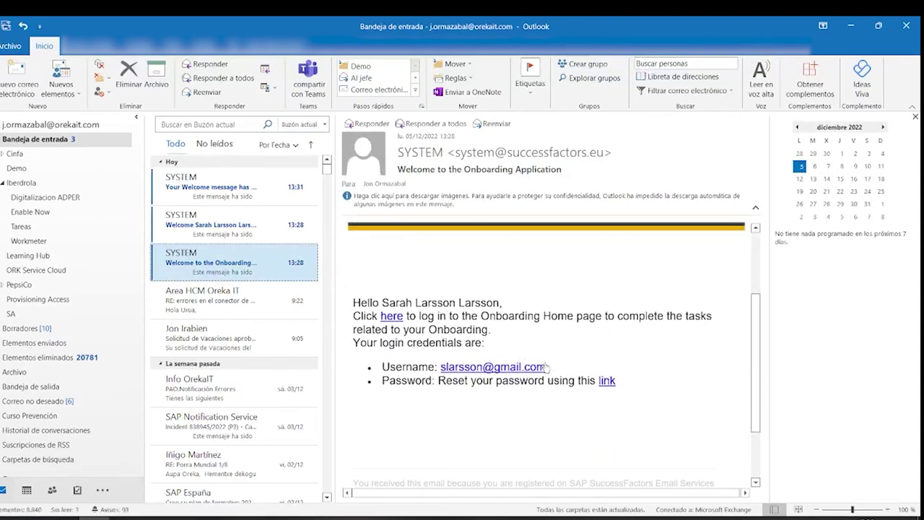
left_click_drag(545, 367, 441, 367)
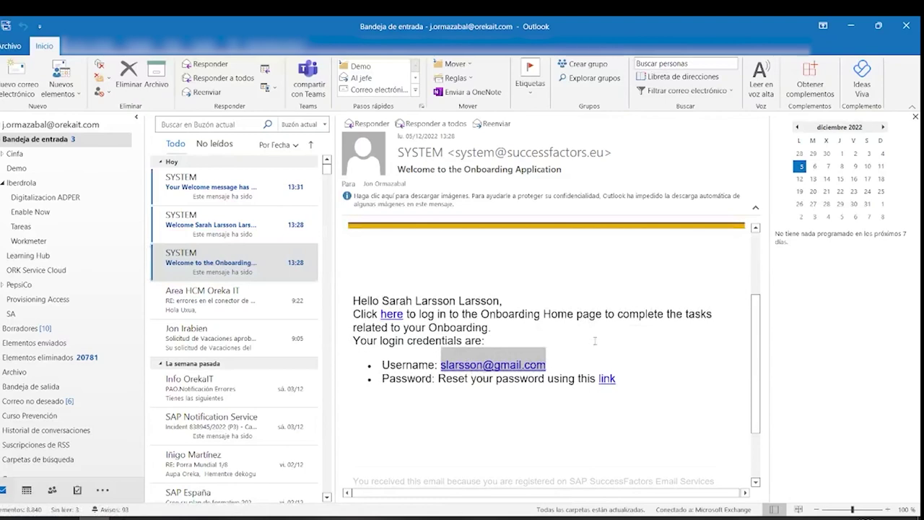
left_click(605, 378)
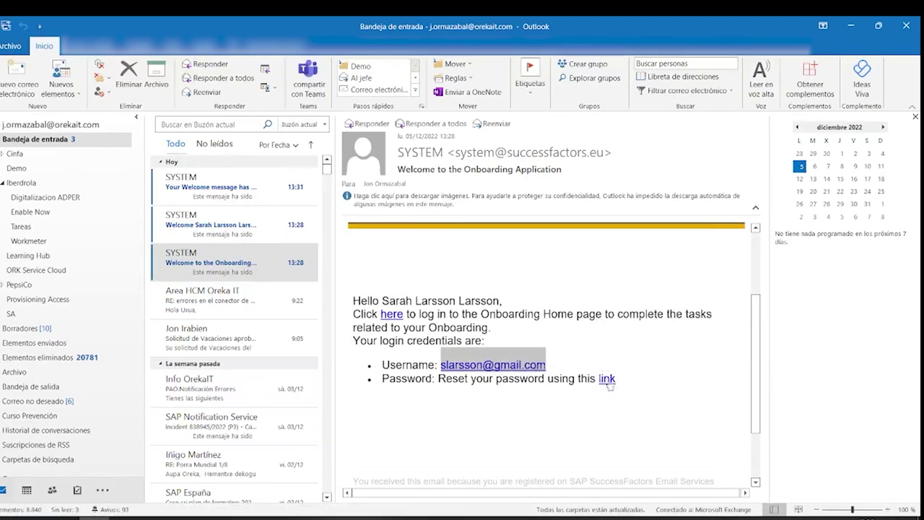
left_click(491, 331)
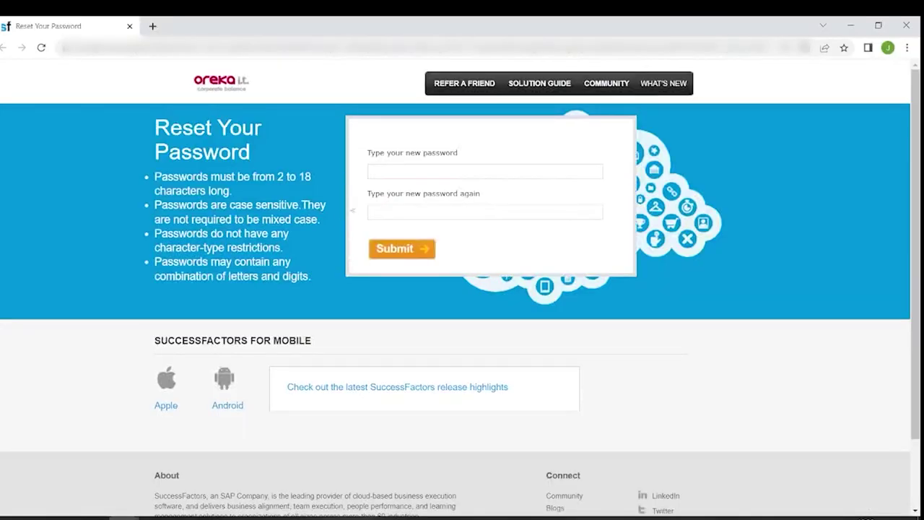
- Enter and confirm a new account password and submit it, declining to save it
left_click(387, 173)
type("******")
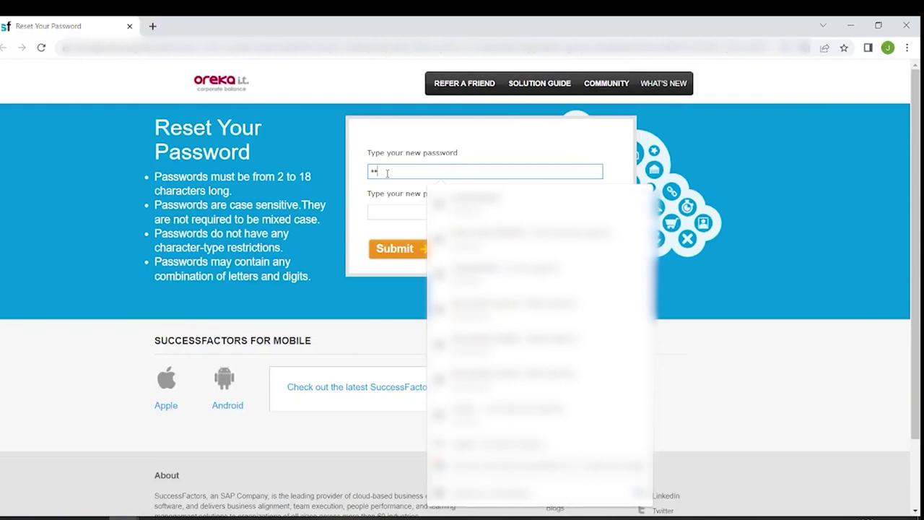
type("**")
left_click(390, 210)
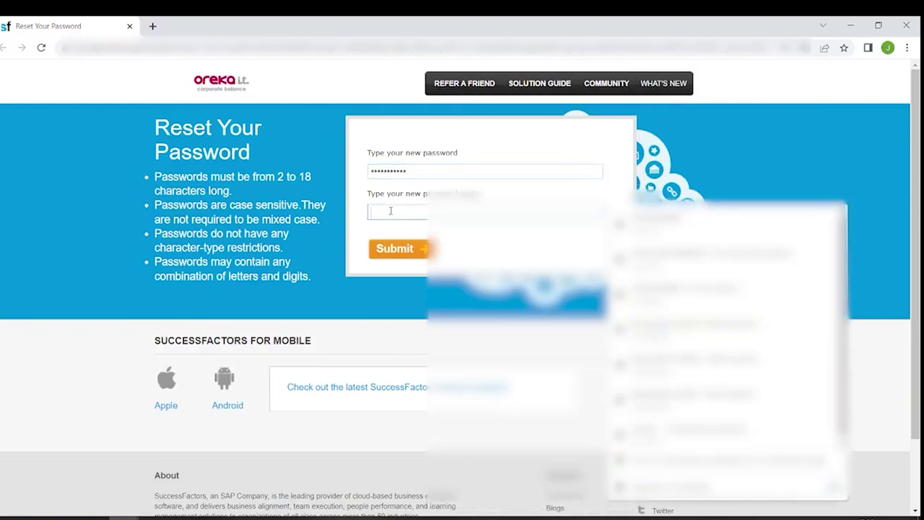
type("*")
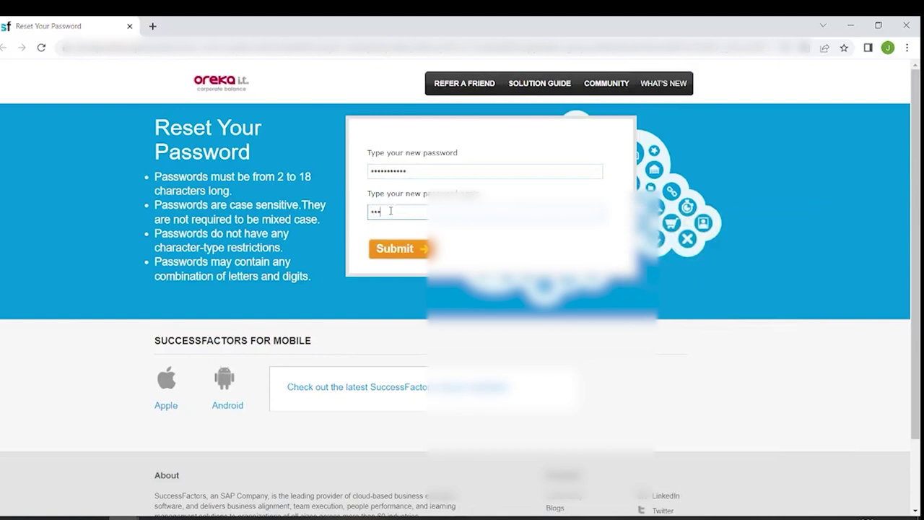
type("**********")
left_click(408, 251)
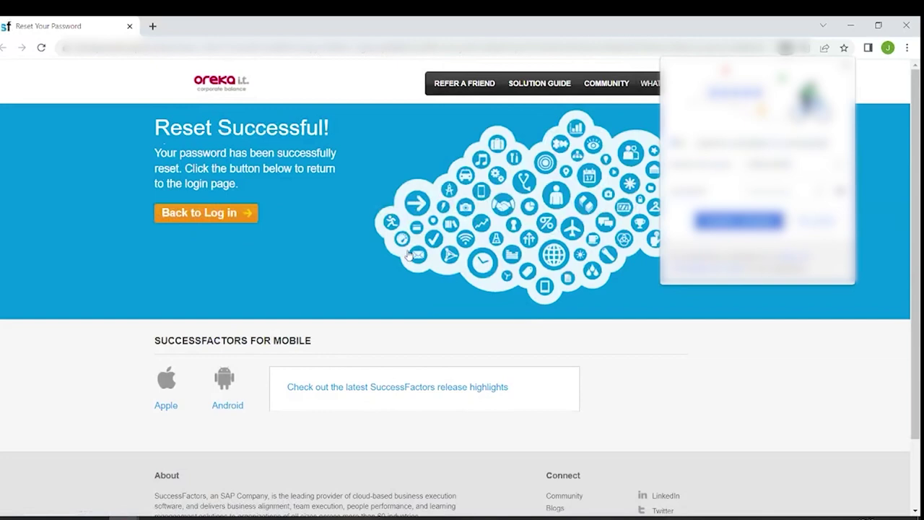
left_click(815, 220)
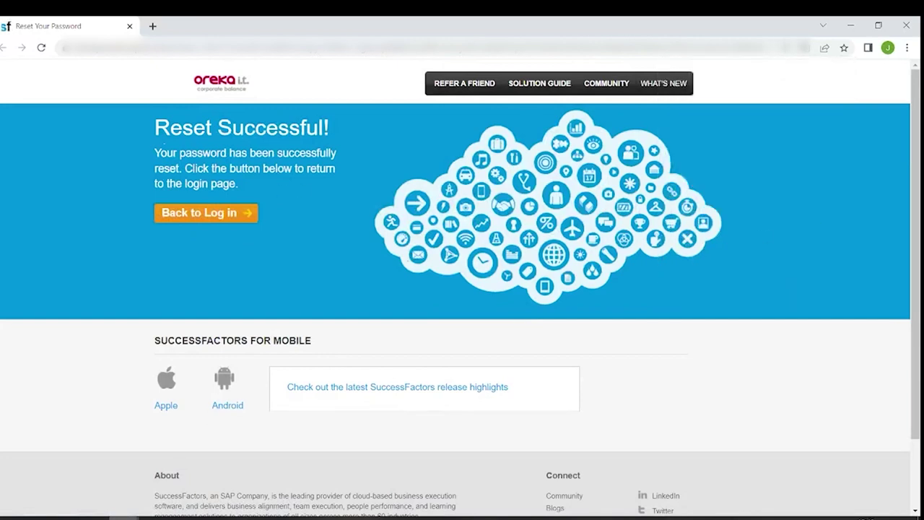
- Open the SuccessFactors sign-in page from the email's 'here' link and select the username
left_click(94, 518)
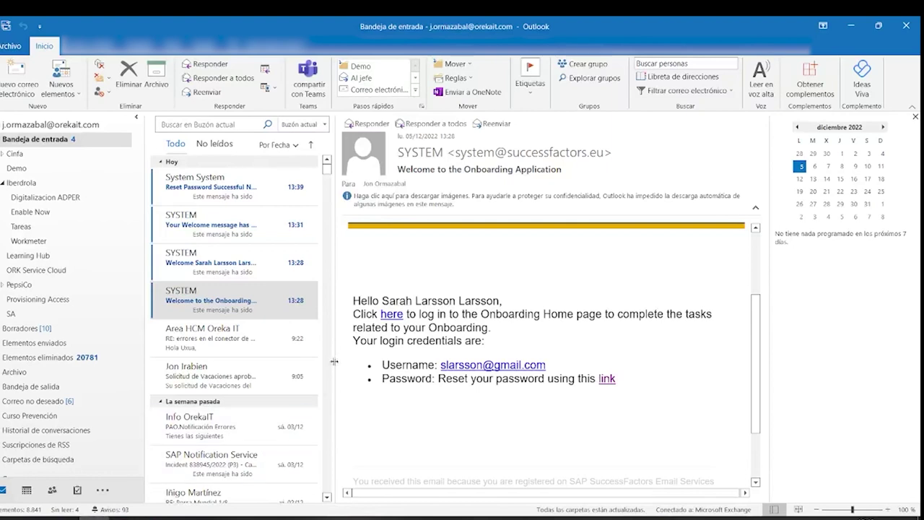
left_click(391, 315)
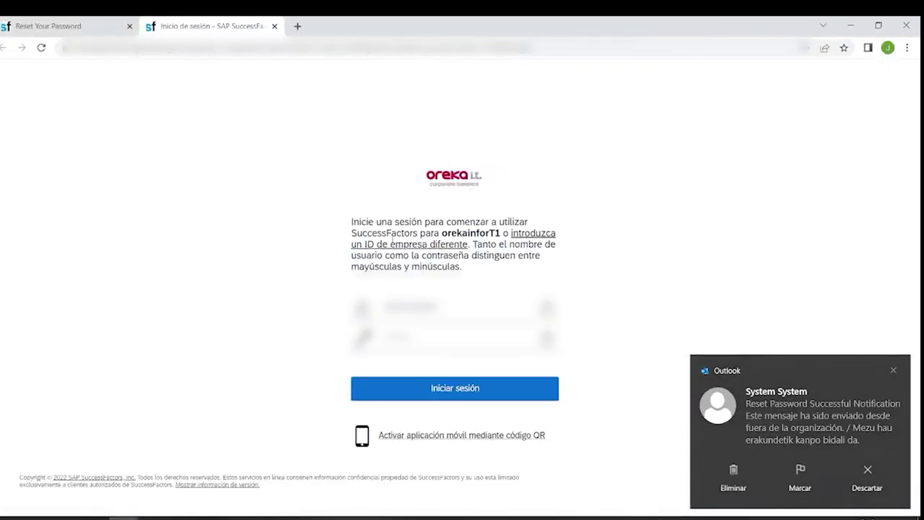
left_click(94, 518)
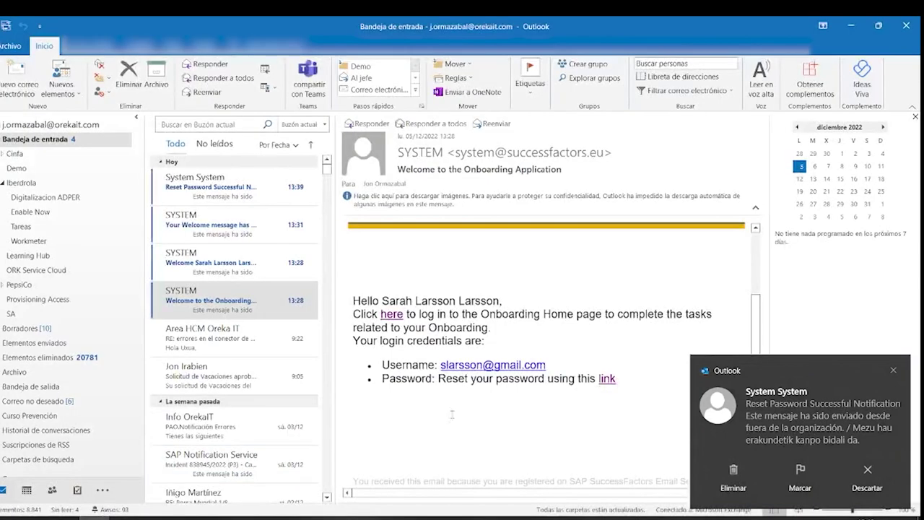
left_click_drag(552, 365, 441, 367)
key("ctrl+c")
- Paste the email's username into the login form, enter the new password, and sign in
key("alt+Tab")
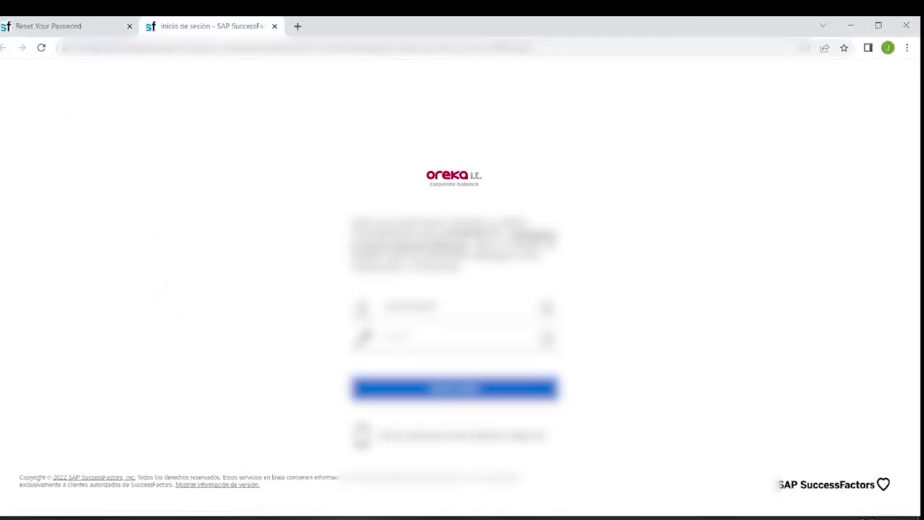
key("ctrl+v")
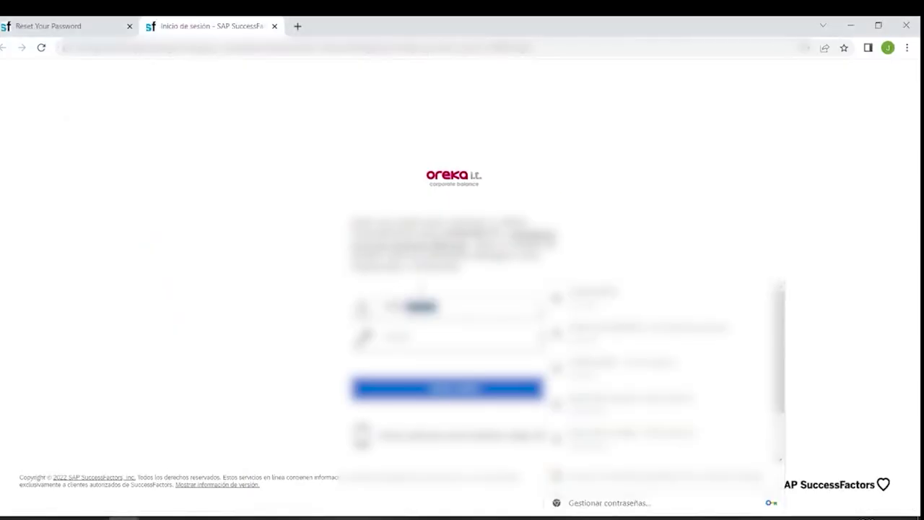
key("BackSpace")
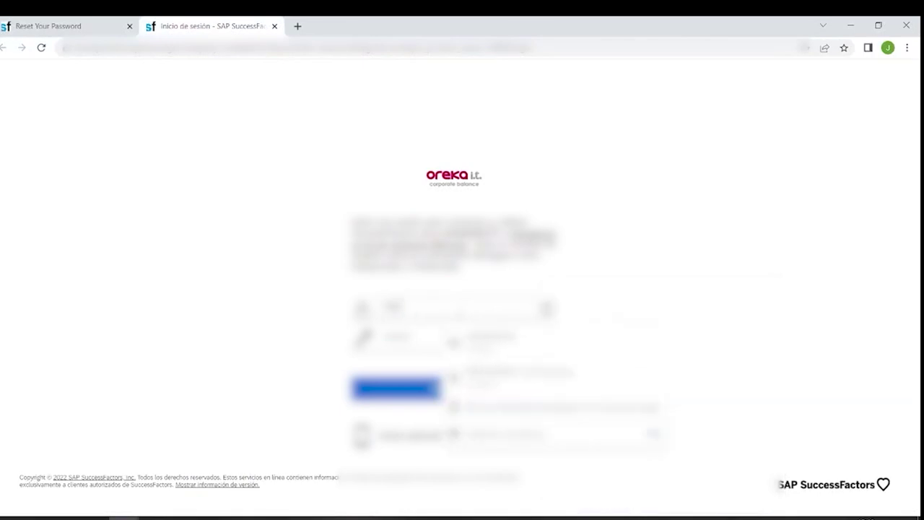
key("ctrl+v")
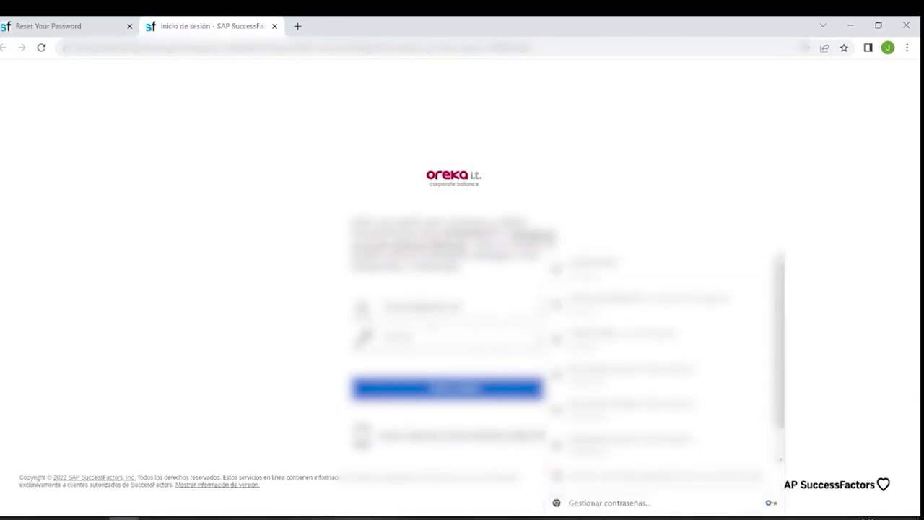
key("Escape")
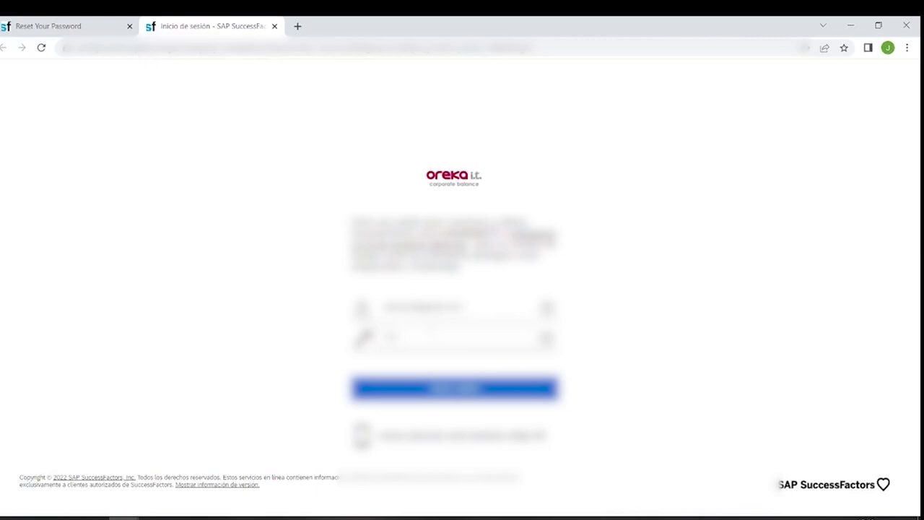
key("Down")
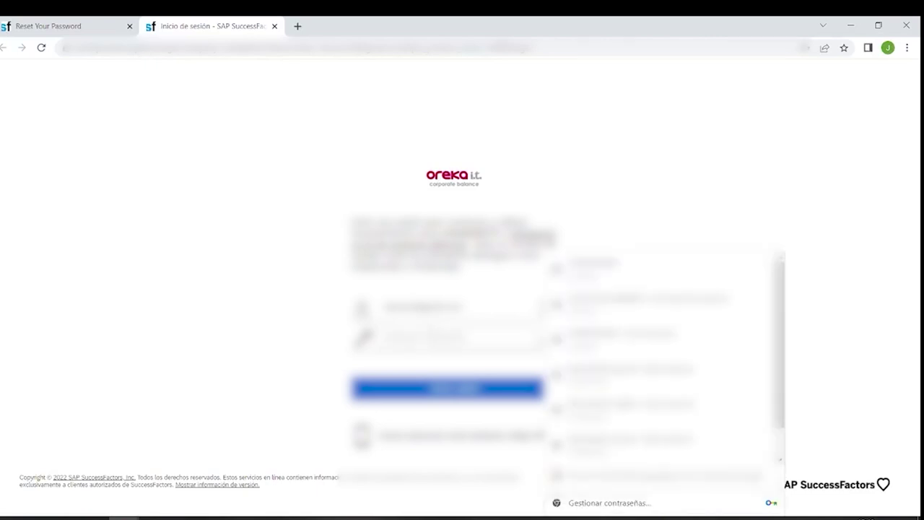
key("Return")
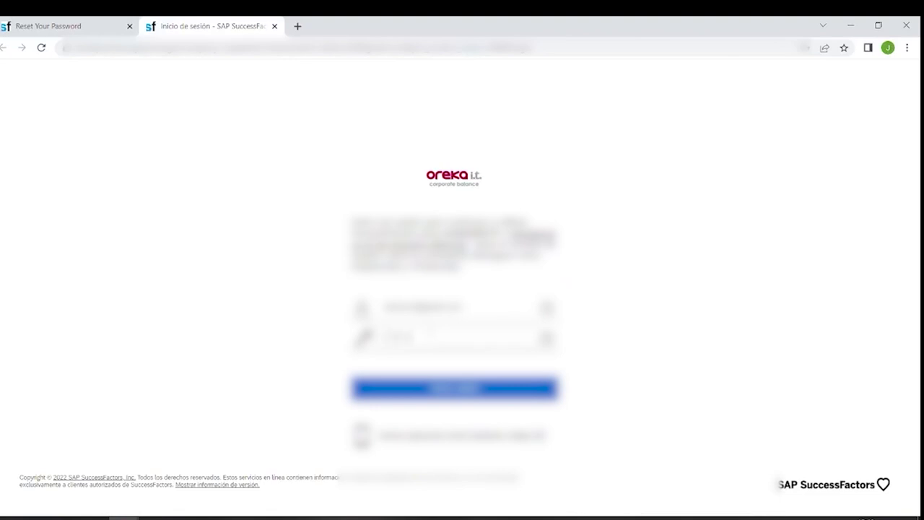
left_click(432, 390)
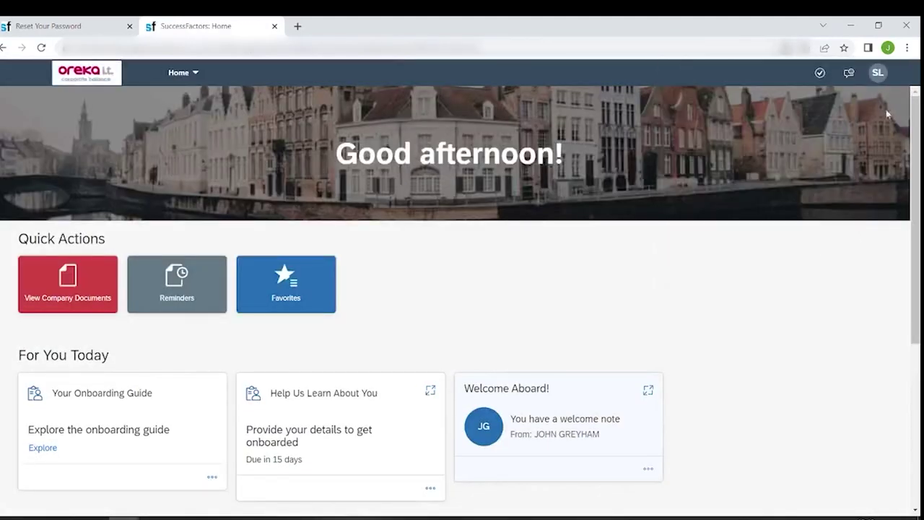
- Change the display language to Español through Settings > Change Language
left_click(880, 74)
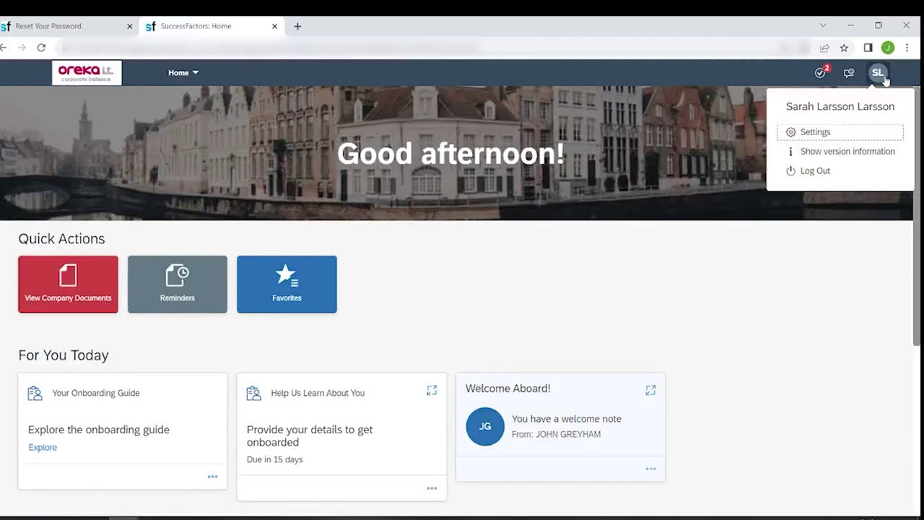
left_click(815, 132)
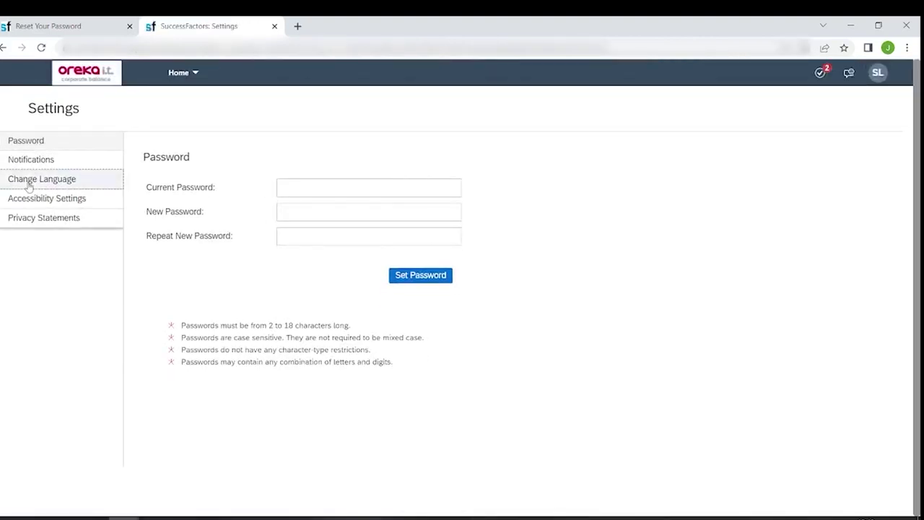
left_click(40, 198)
left_click(161, 224)
left_click(473, 248)
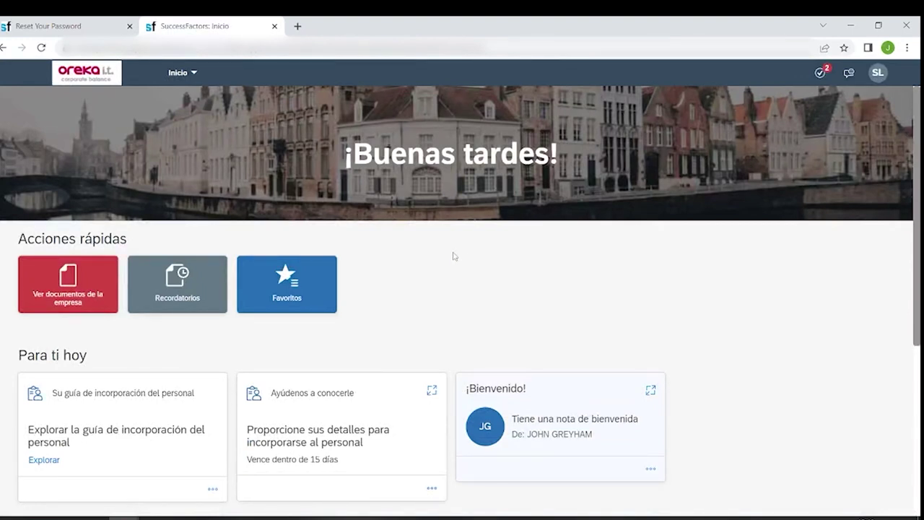
- Open the ¡Bienvenido! card on the Inicio page, read the manager's note, and close it
scroll(455, 256, "down", 2)
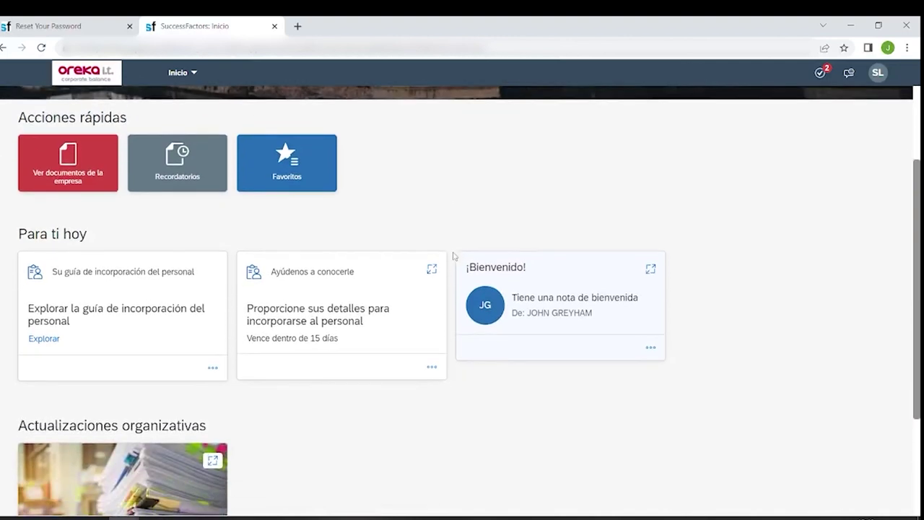
scroll(455, 257, "up", 1)
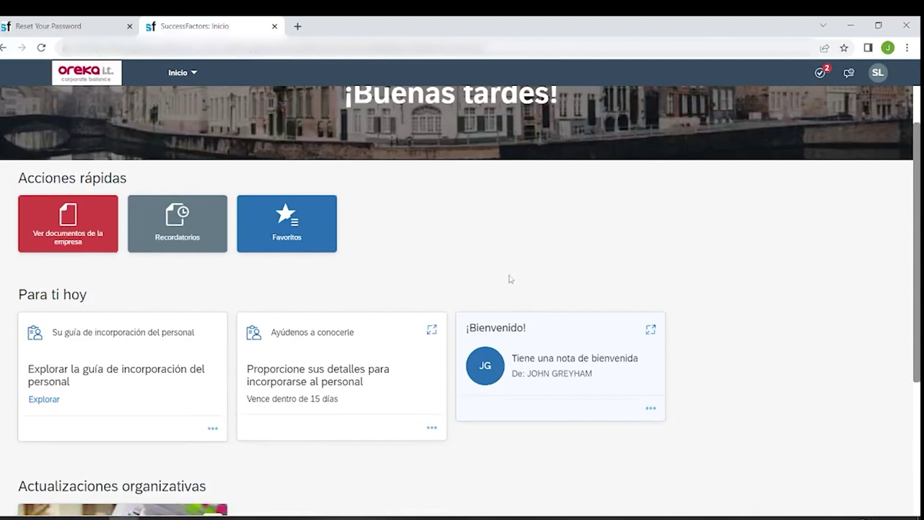
scroll(559, 249, "down", 2)
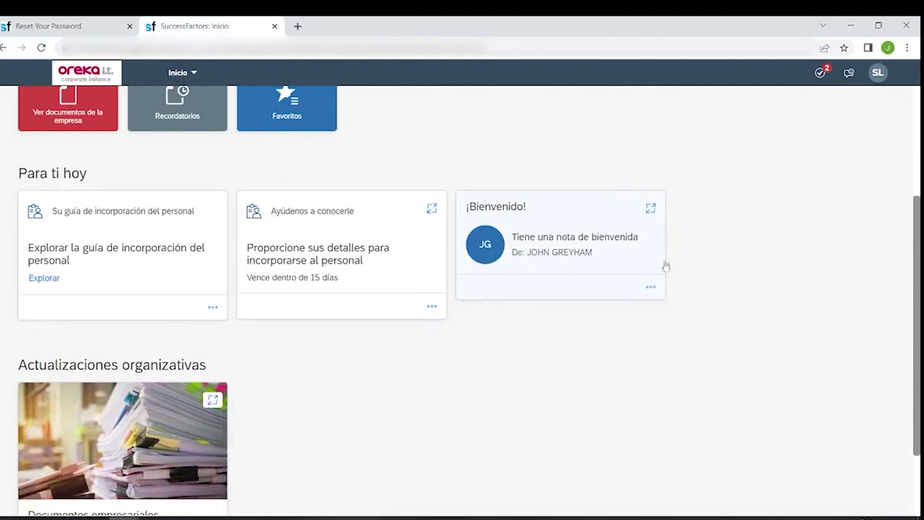
left_click(578, 226)
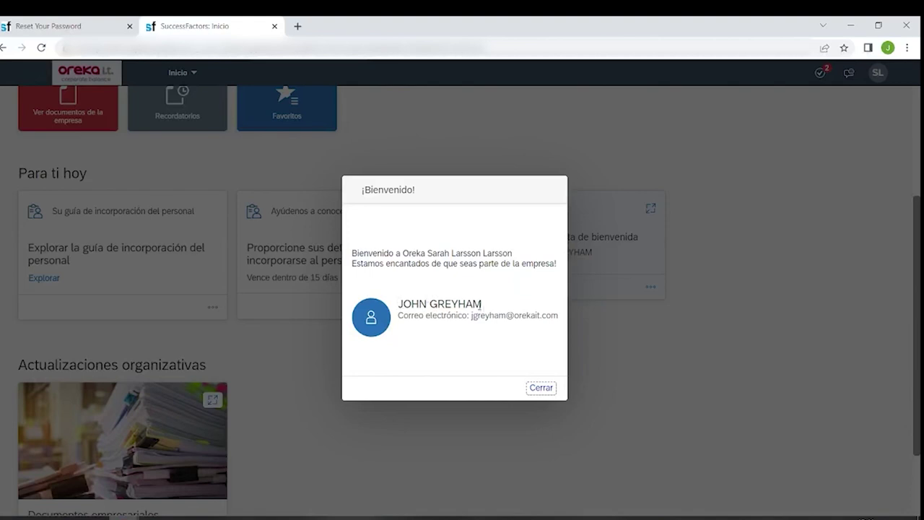
left_click(541, 388)
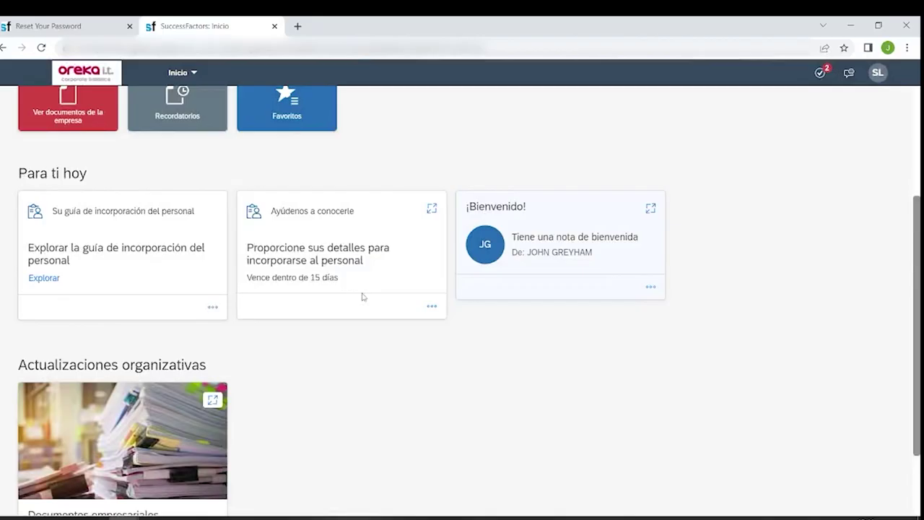
- Download 1-Manual_acogida.pdf from Documentos empresariales and open it from the download bar
scroll(359, 299, "down", 2)
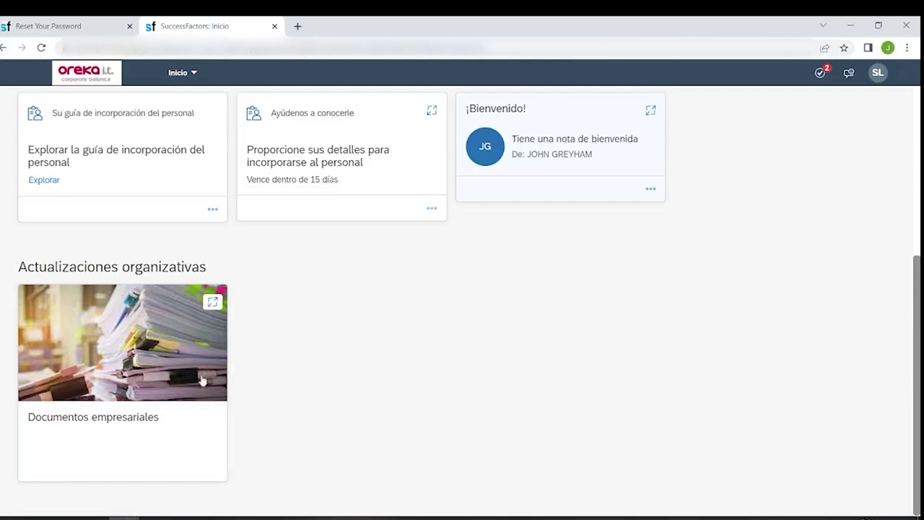
left_click(150, 328)
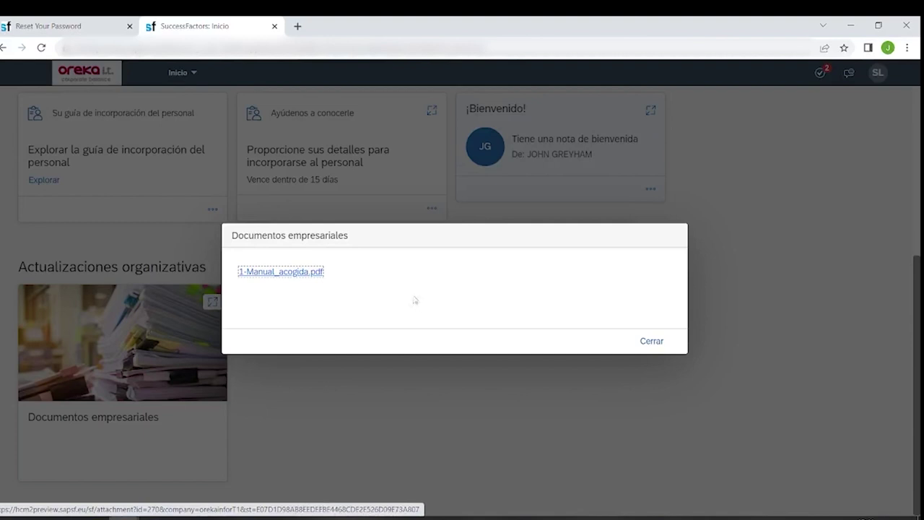
left_click(296, 274)
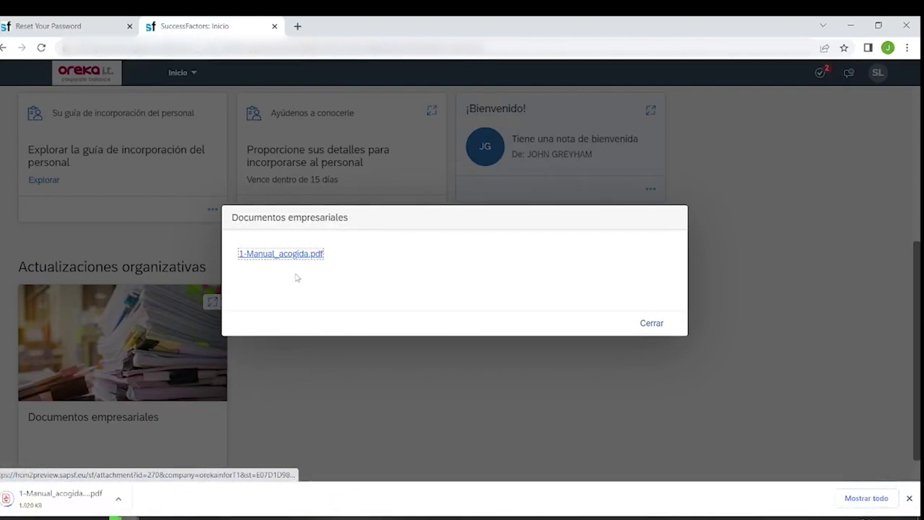
left_click(55, 500)
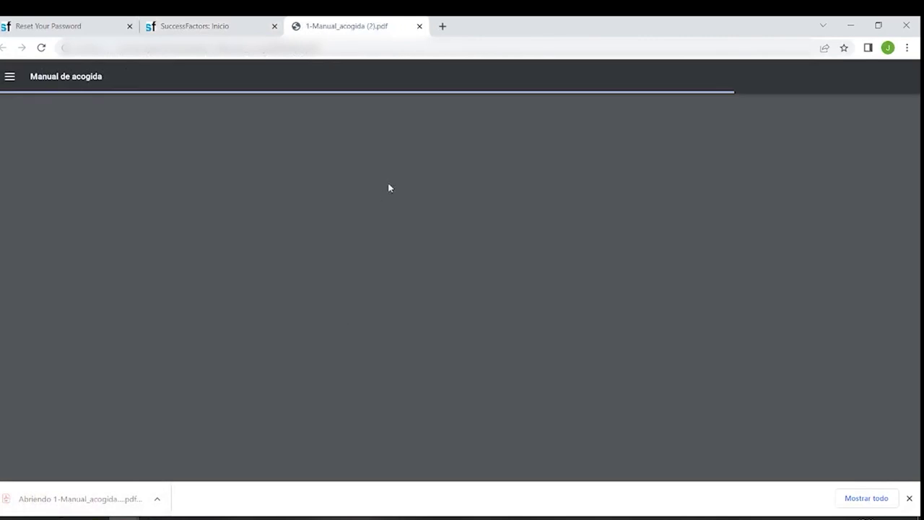
- Scroll the Manual de acogida to its Índice on page 2, then close the PDF tab
scroll(439, 216, "down", 2)
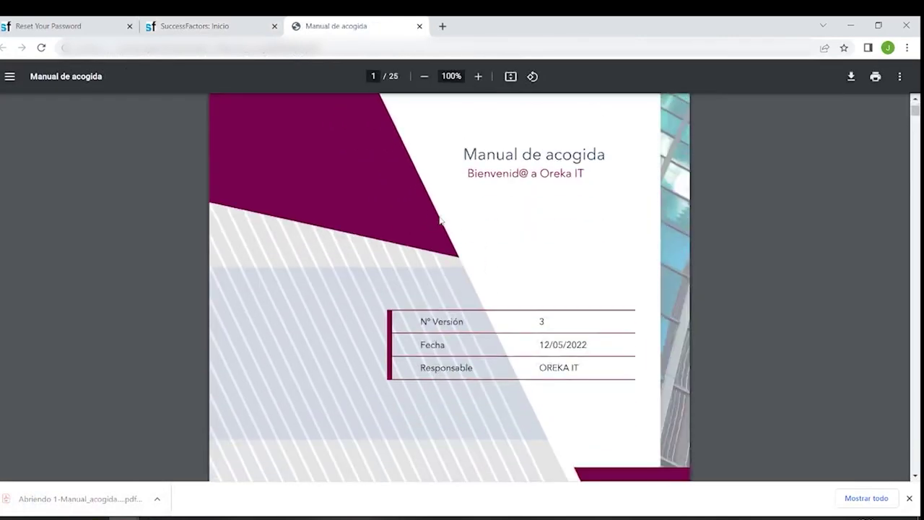
scroll(440, 220, "down", 14)
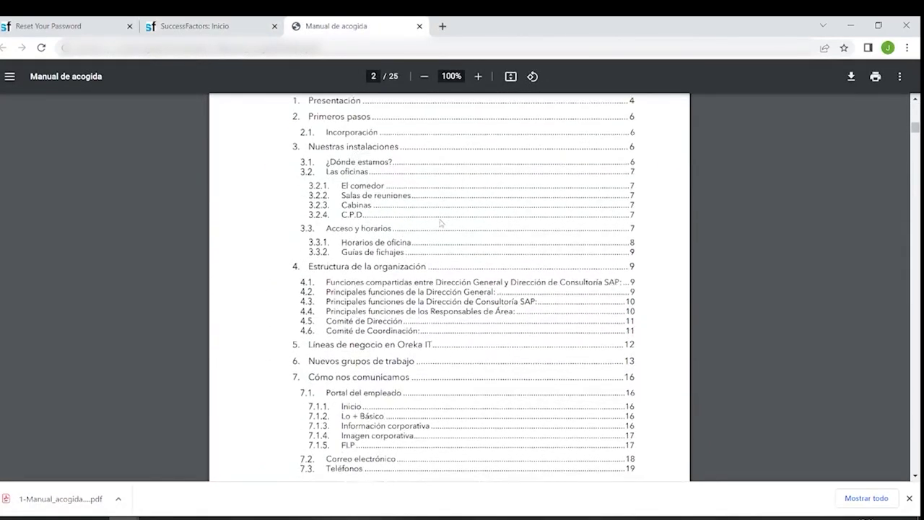
scroll(444, 223, "up", 1)
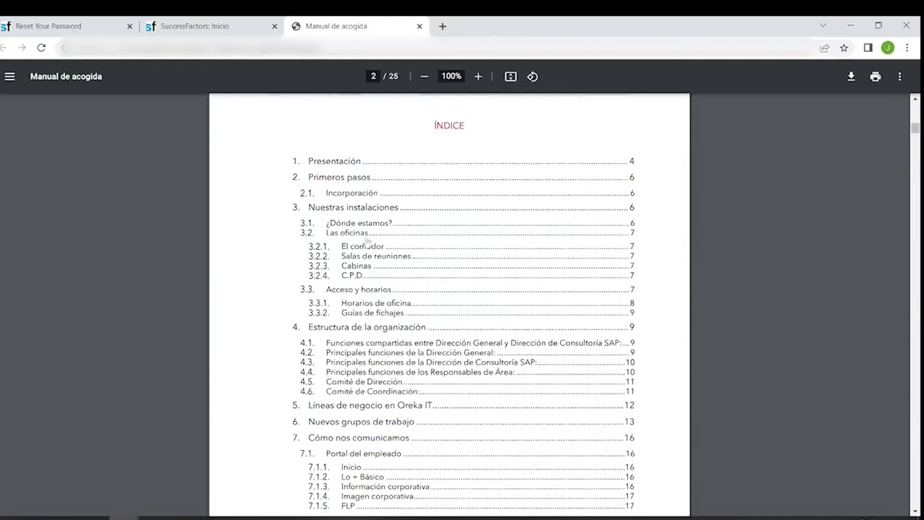
scroll(433, 292, "down", 1)
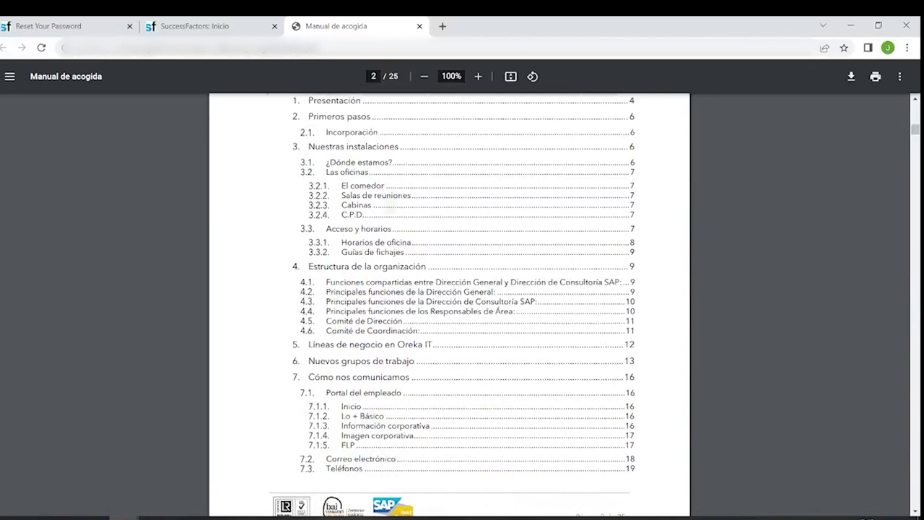
left_click(420, 26)
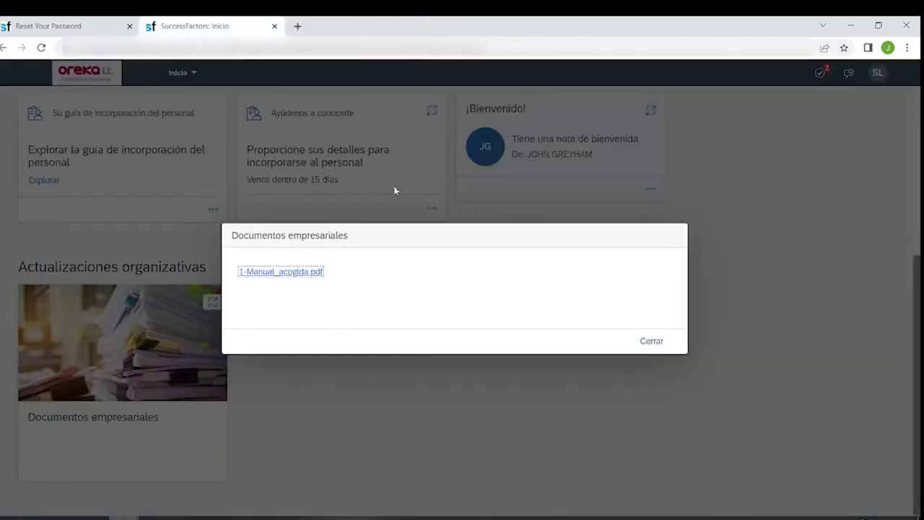
- Close the business documents list and open the onboarding guide's recommended links section
left_click(652, 339)
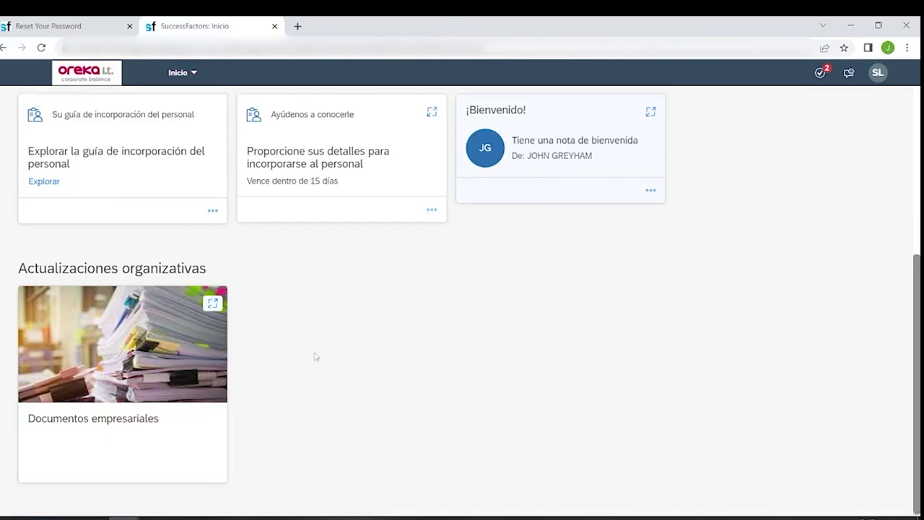
scroll(316, 356, "up", 2)
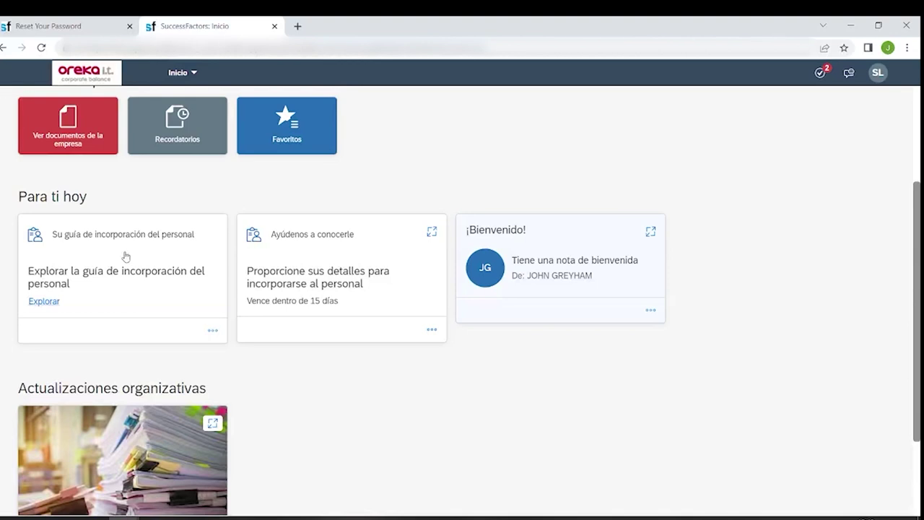
left_click(126, 257)
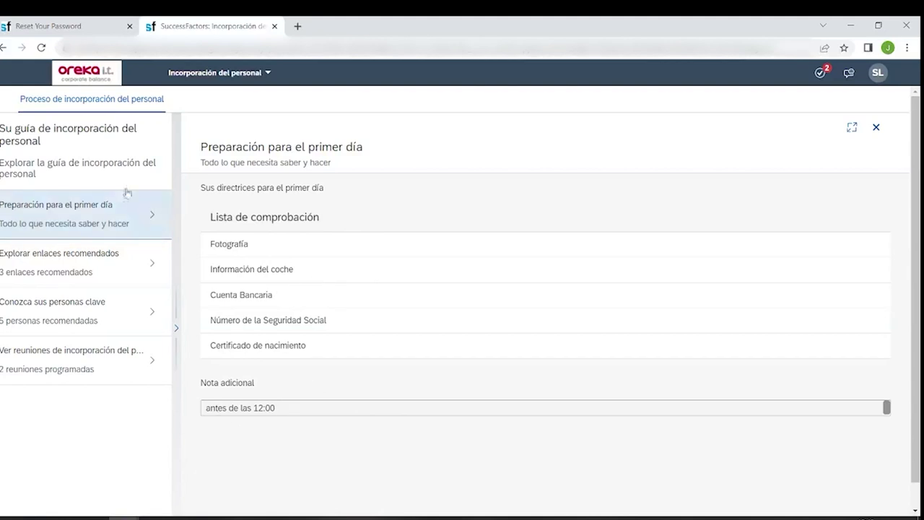
left_click(49, 269)
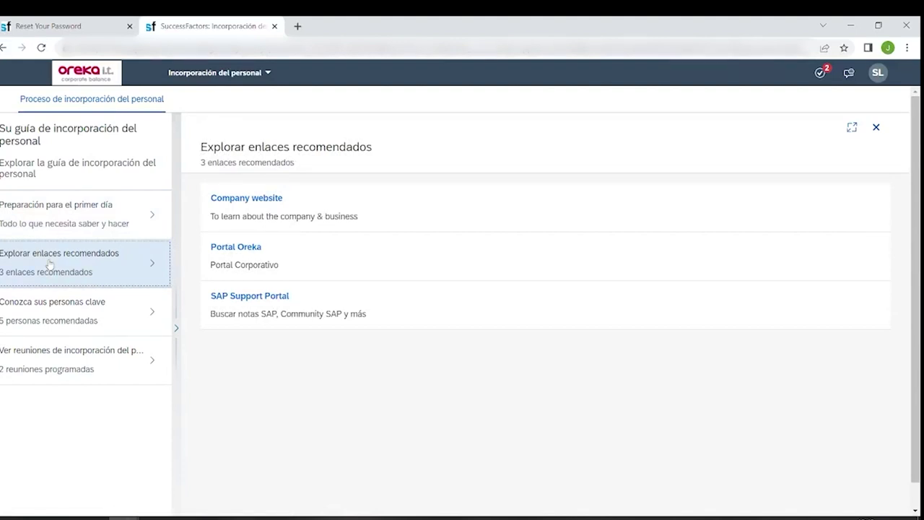
- Open the Company website, Portal Oreka and SAP Support Portal links, returning to the guide each time
left_click(254, 198)
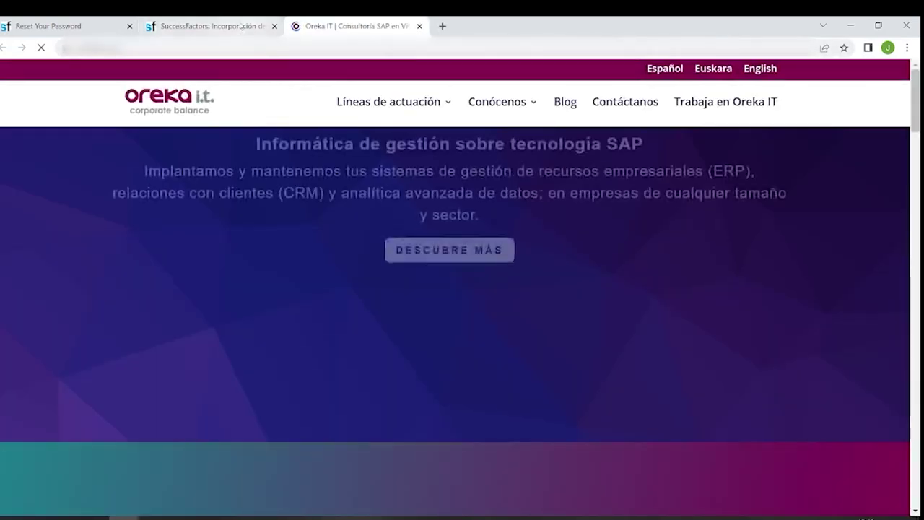
left_click(240, 26)
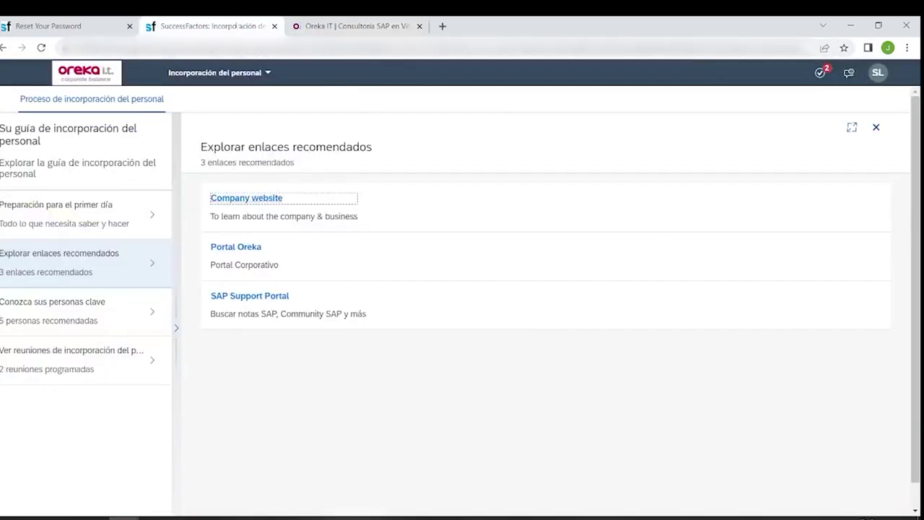
left_click(240, 245)
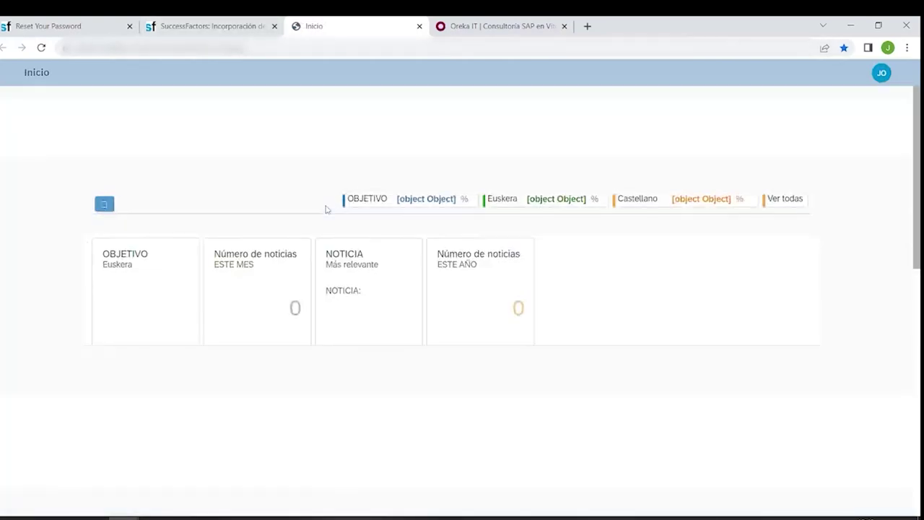
left_click(209, 26)
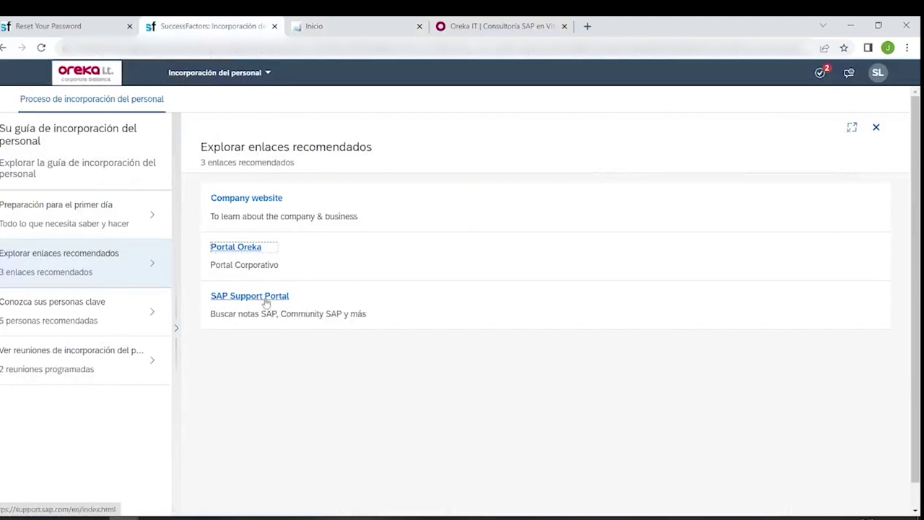
left_click(265, 300)
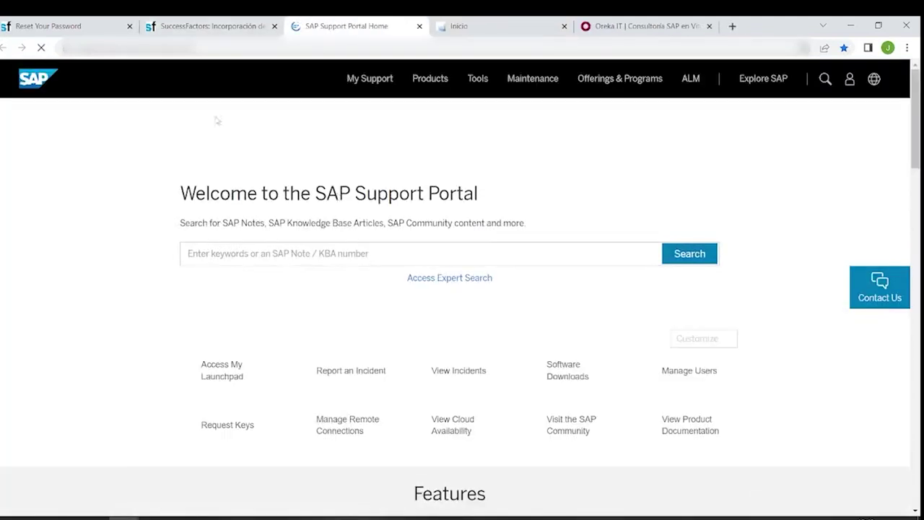
left_click(205, 22)
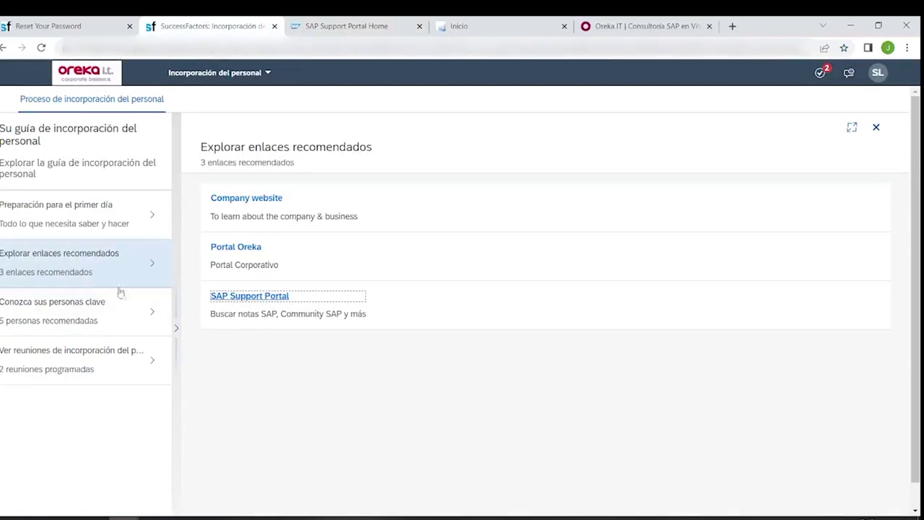
left_click(74, 314)
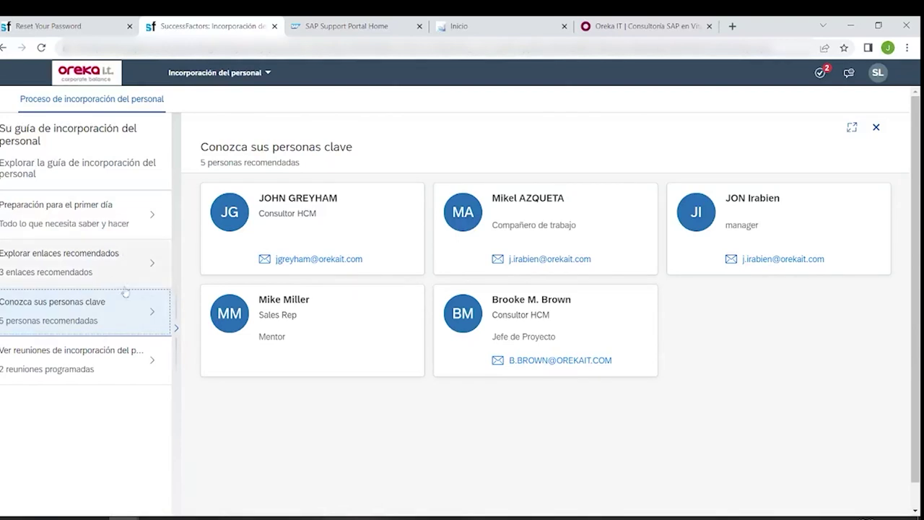
- View the two scheduled meetings, Introduce new hire and Asignacion del Proyecto, then return home
left_click(79, 361)
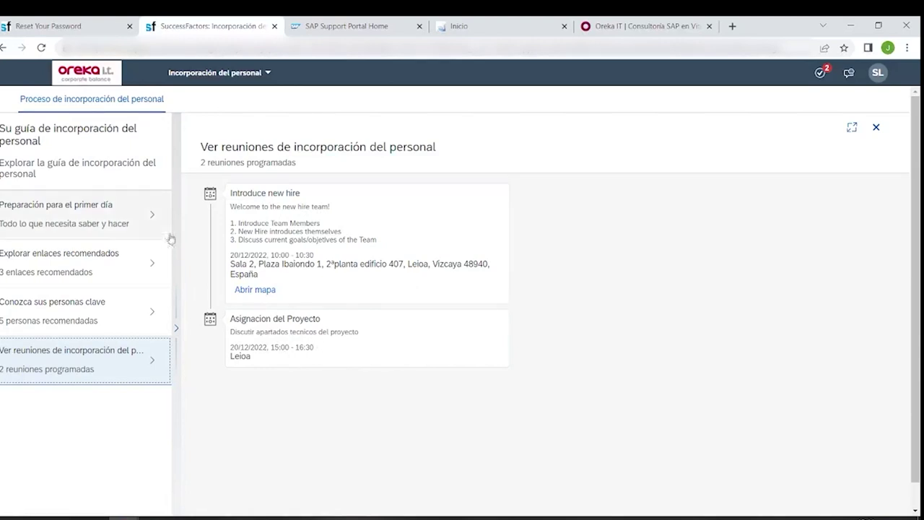
left_click(99, 78)
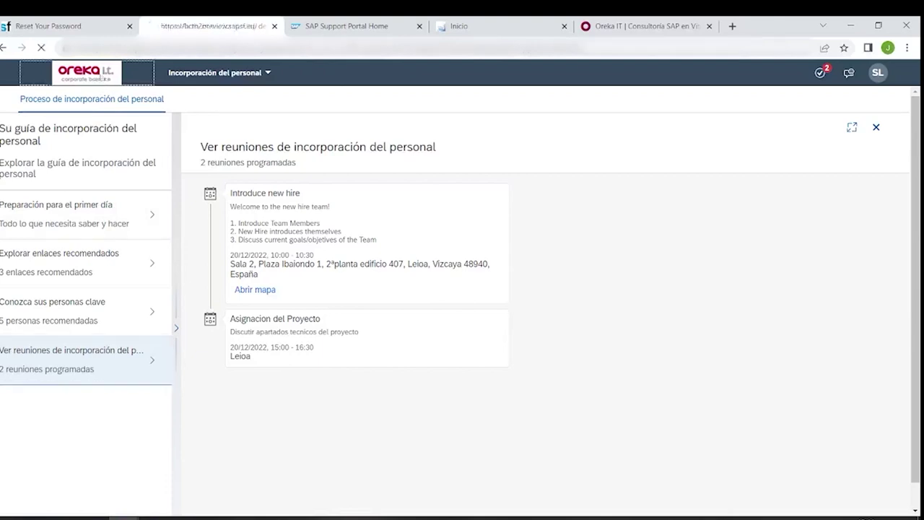
- Glance at the onboarding slides, minimize PowerPoint, and open the 'Ayúdenos a conocerle' task
scroll(380, 279, "down", 3)
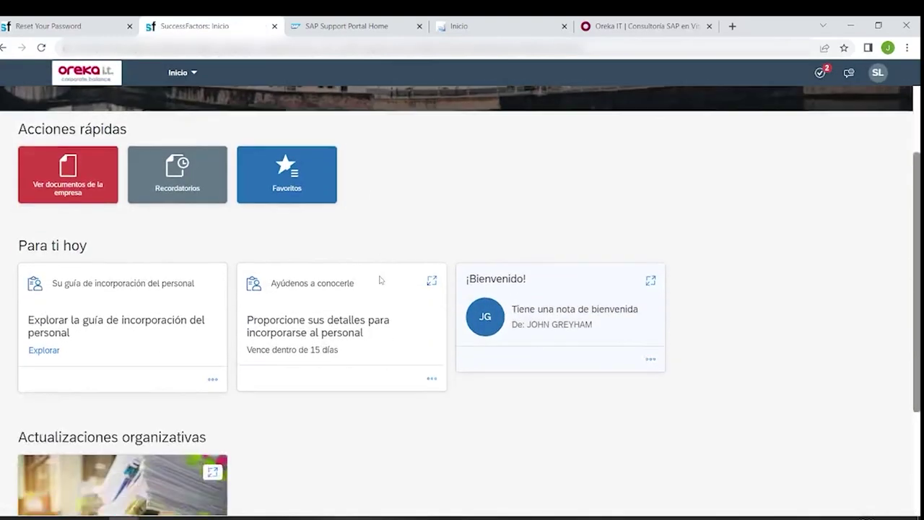
scroll(383, 282, "up", 1)
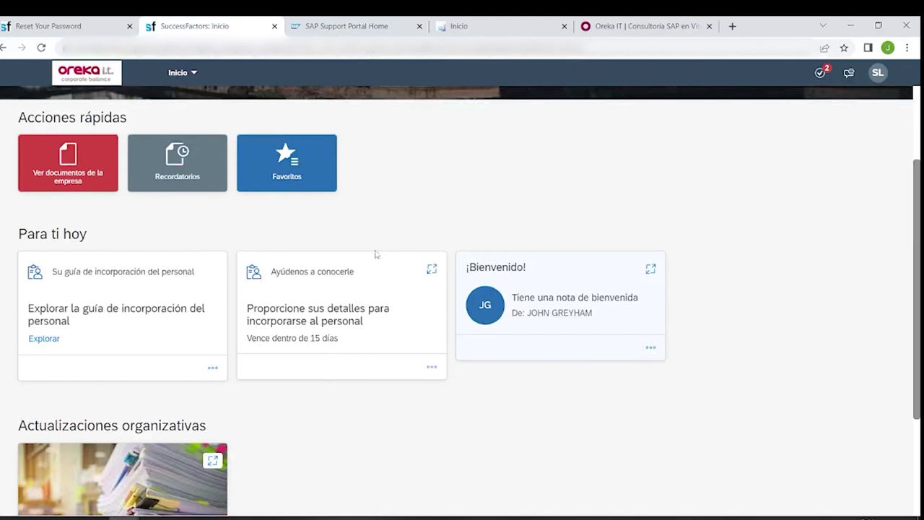
scroll(375, 247, "up", 2)
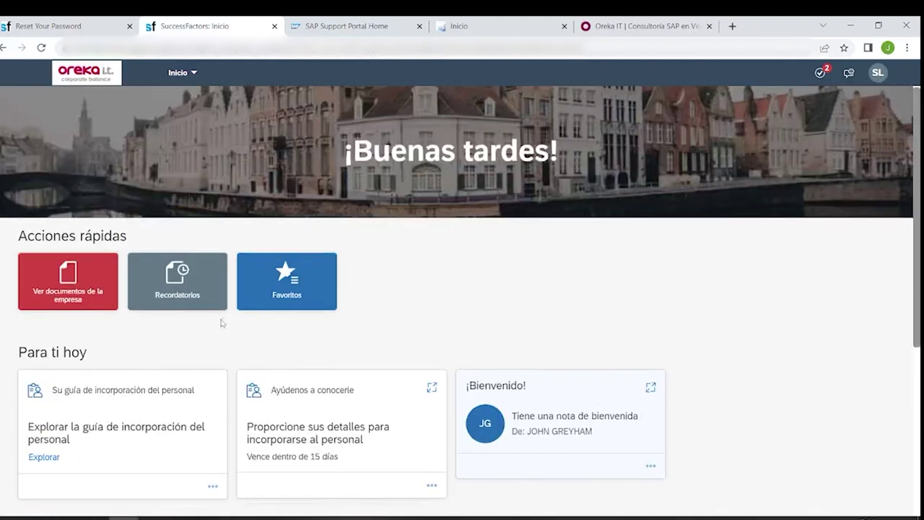
scroll(221, 322, "down", 1)
key("alt+Tab")
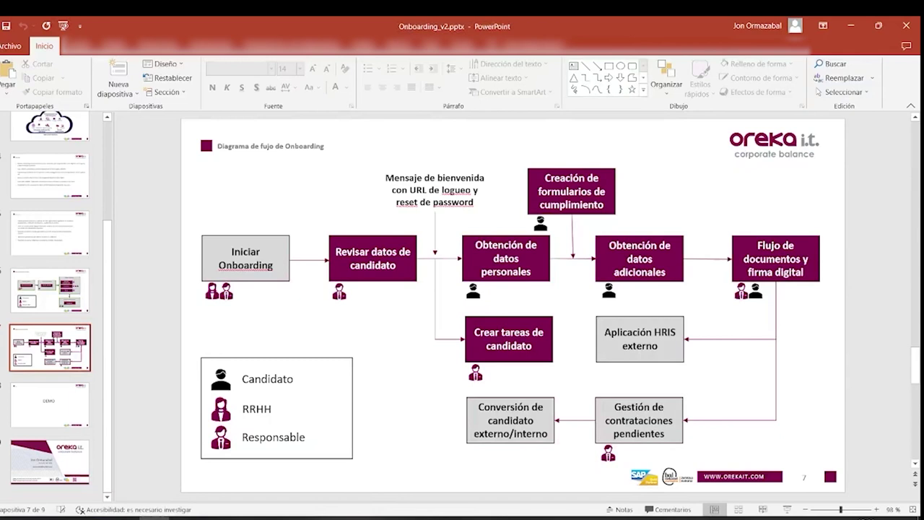
left_click(851, 29)
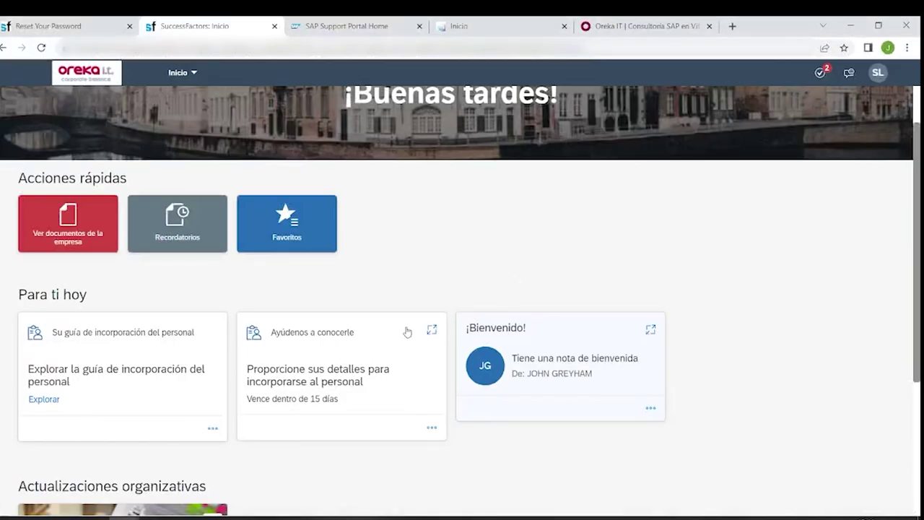
scroll(406, 341, "down", 1)
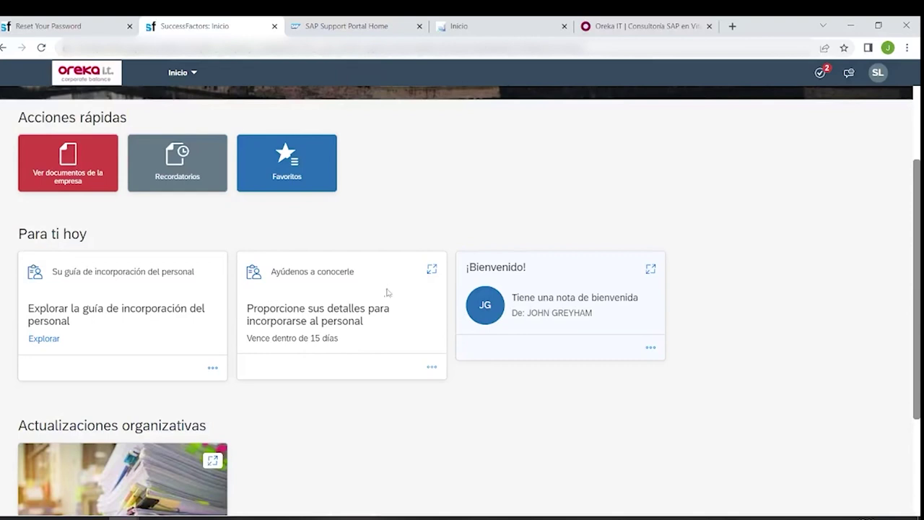
left_click(388, 292)
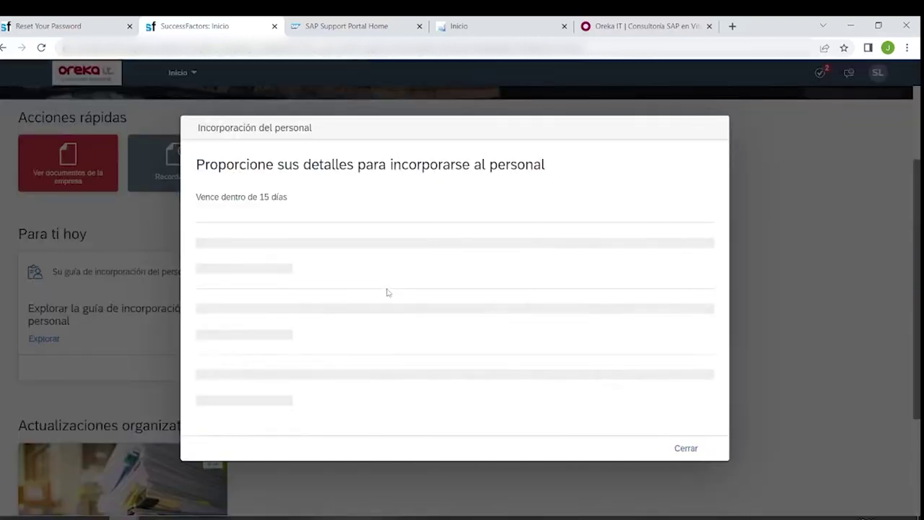
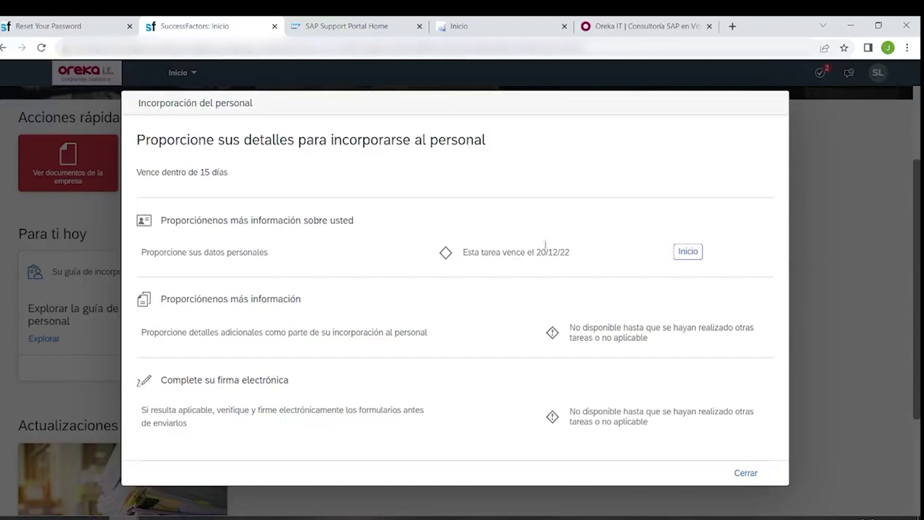
- Begin the 'Proporcione sus datos personales' task and review its prefilled hire date and name fields
left_click(689, 252)
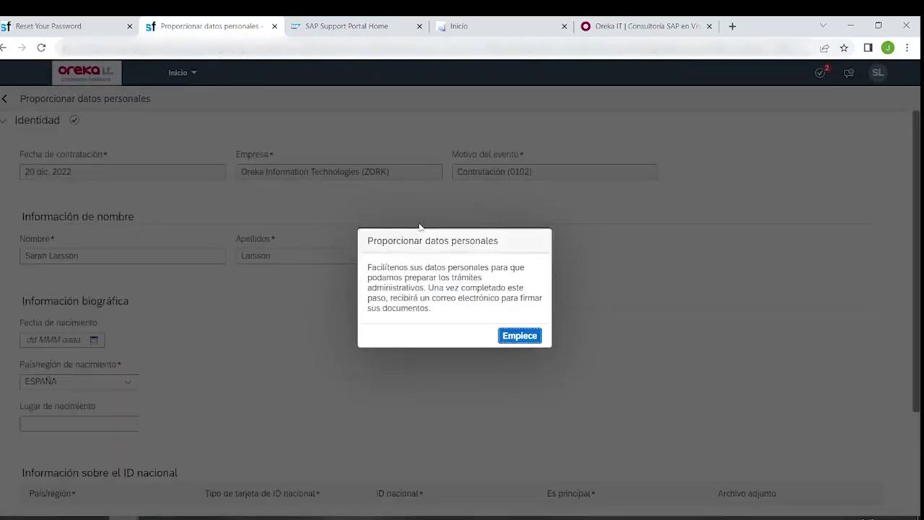
left_click(504, 338)
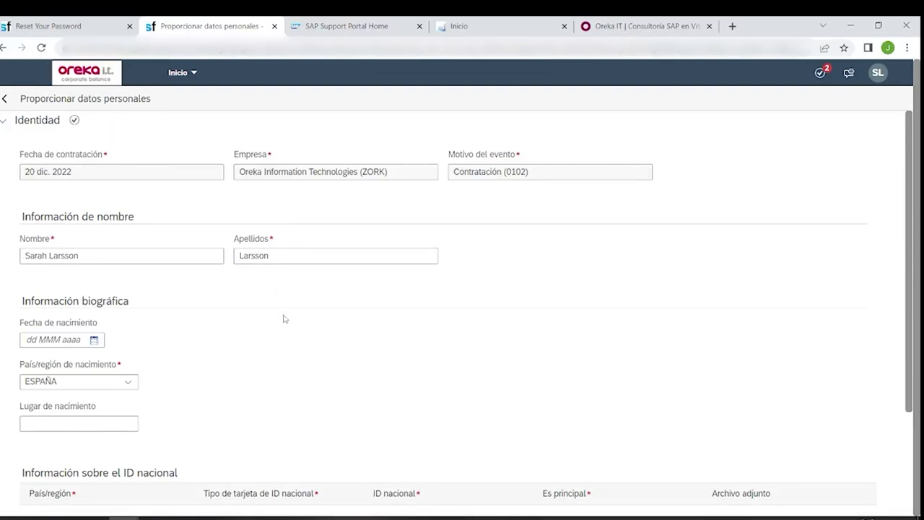
left_click(145, 174)
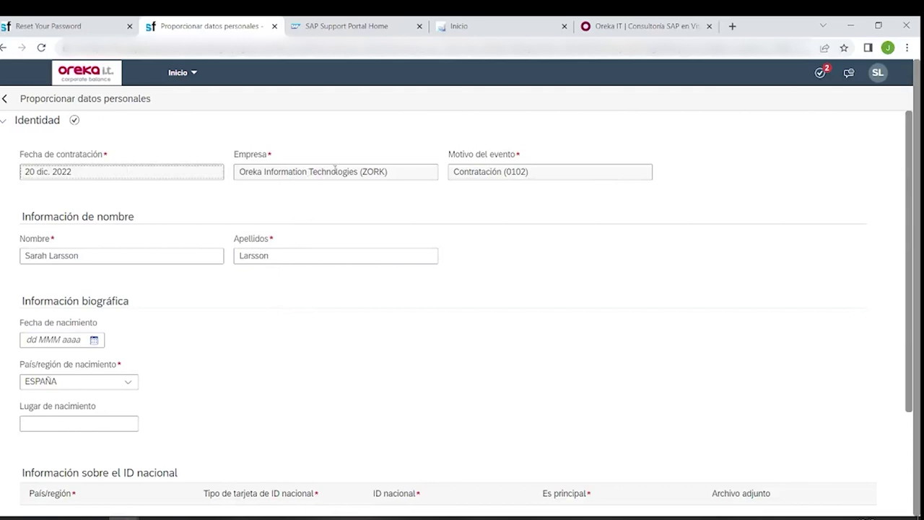
key("Tab")
key("Tab")
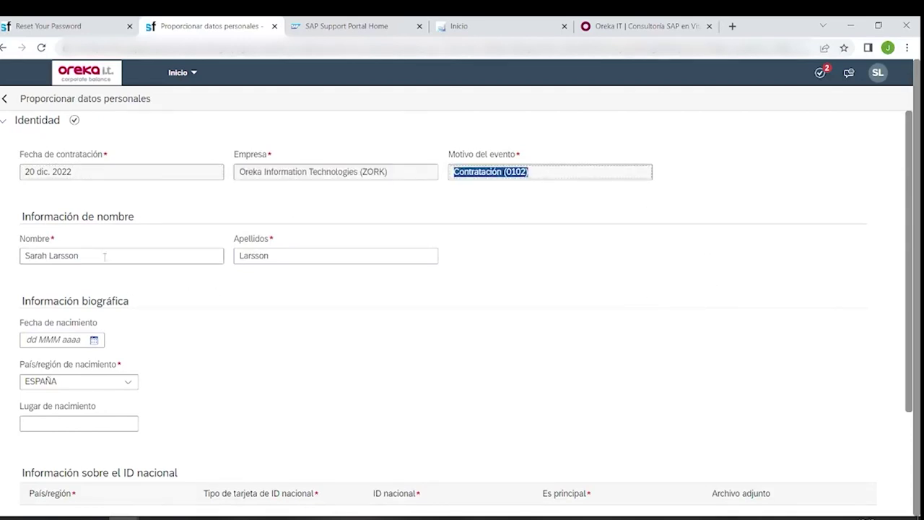
left_click_drag(78, 256, 68, 256)
left_click(185, 305)
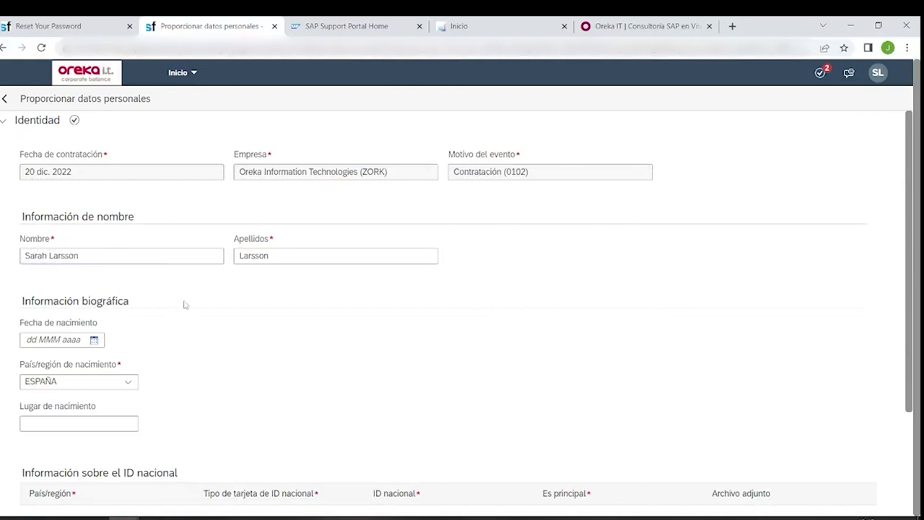
scroll(264, 239, "down", 1)
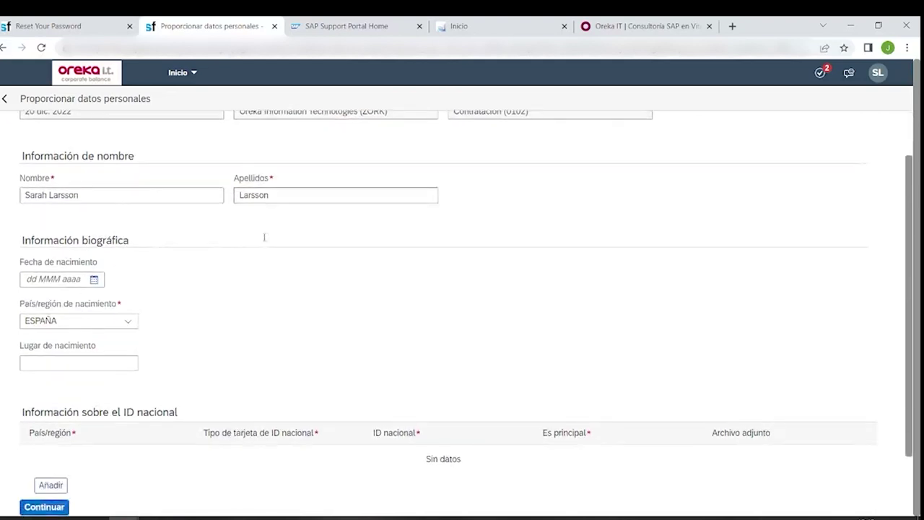
- Shorten the Nombre field to just the new hire's first name
left_click(87, 194)
left_click(102, 195)
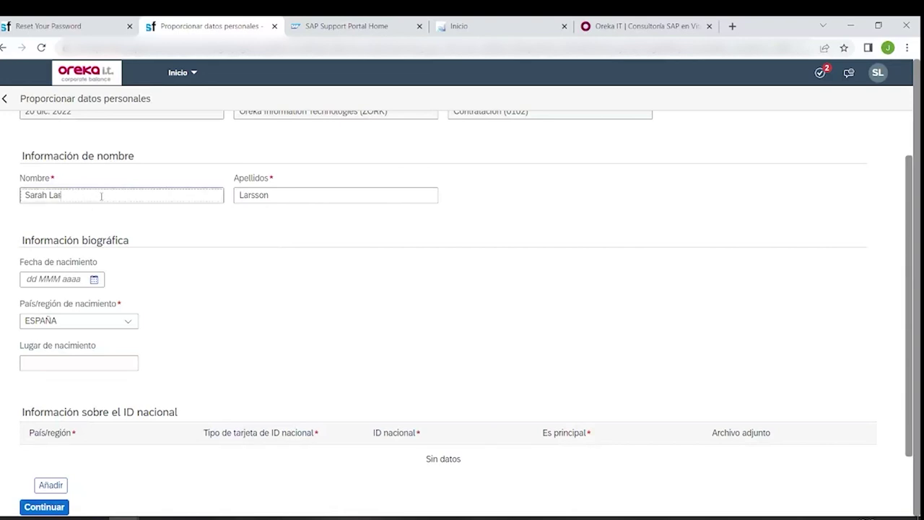
key("BackSpace")
key("BackSpace")
key("BackSpace")
key("BackSpace")
key("BackSpace")
key("BackSpace")
key("BackSpace")
type("Sara")
scroll(205, 287, "down", 1)
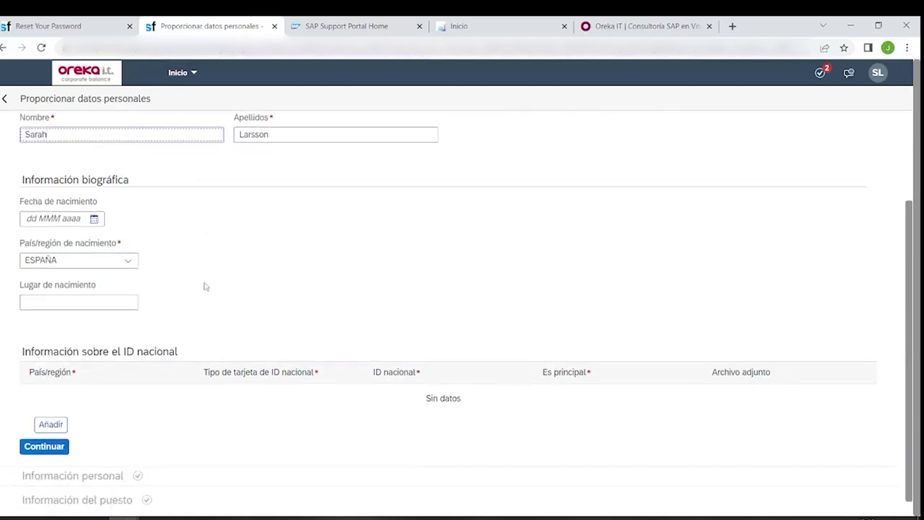
left_click(92, 220)
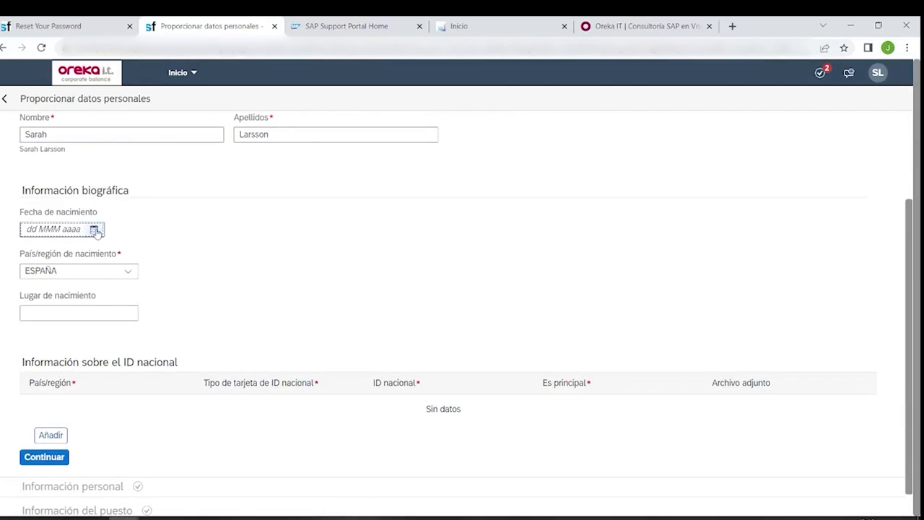
left_click(95, 230)
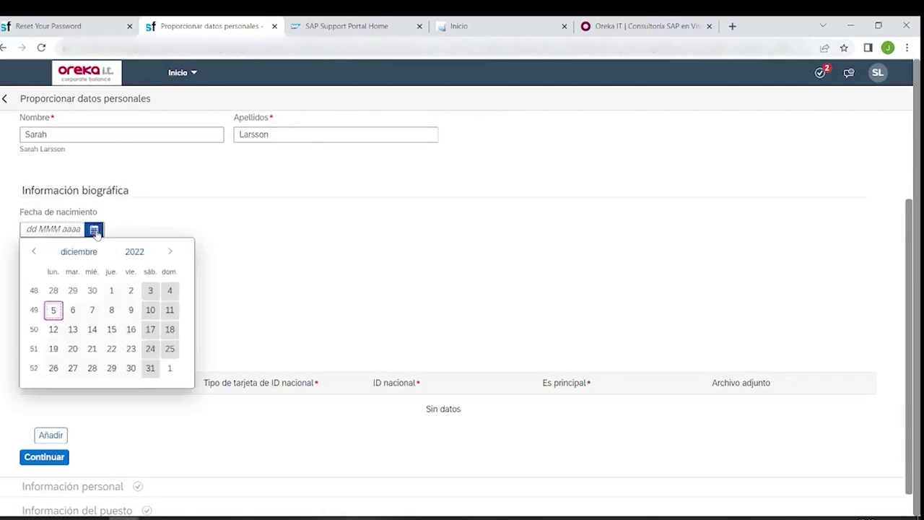
left_click(135, 253)
left_click(33, 252)
left_click(32, 252)
left_click(119, 330)
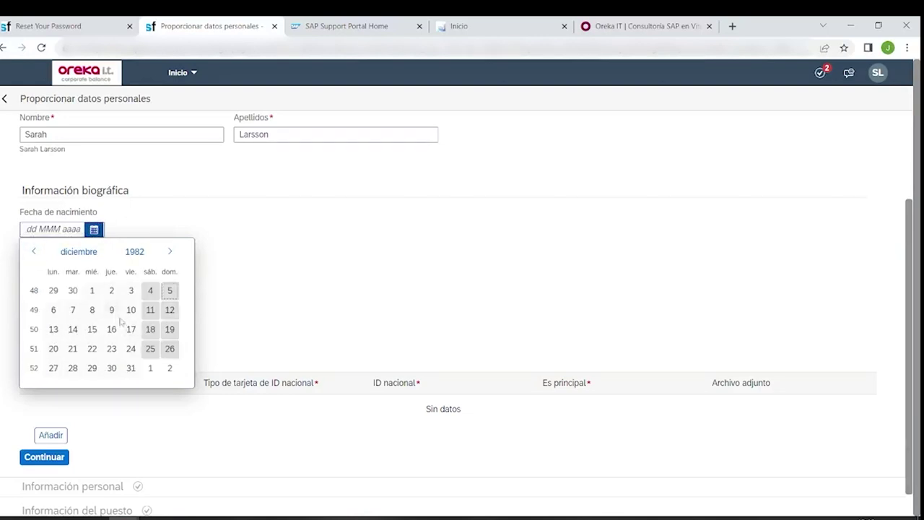
left_click(91, 310)
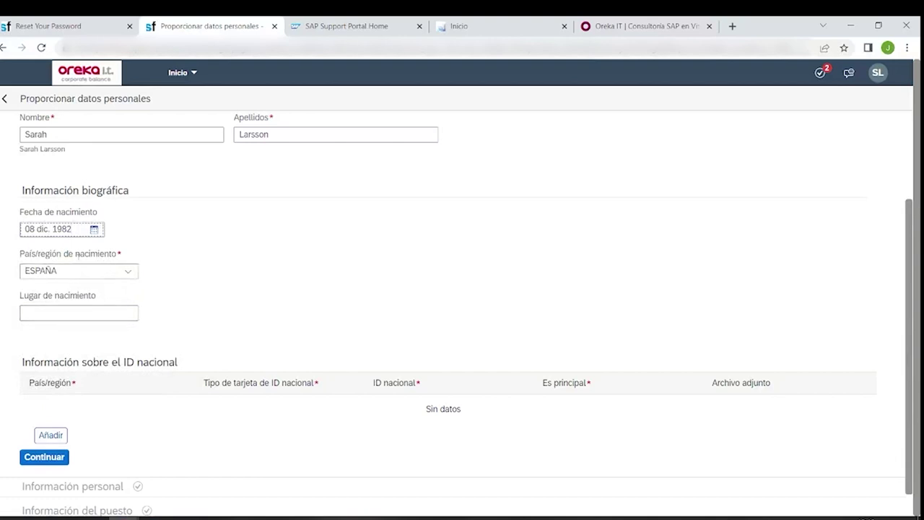
left_click(73, 313)
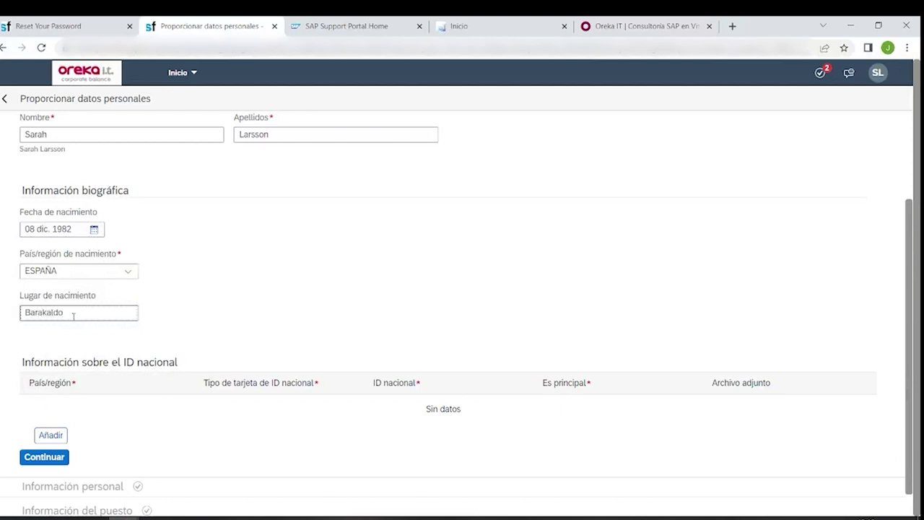
scroll(186, 283, "down", 1)
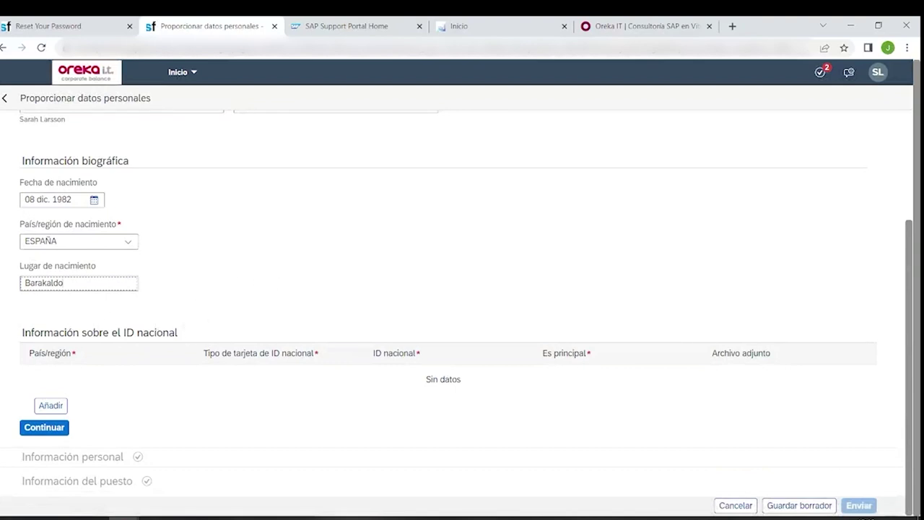
- Add a Spain Documento Nacional de Identidad entry and paste in its ID number
left_click(51, 405)
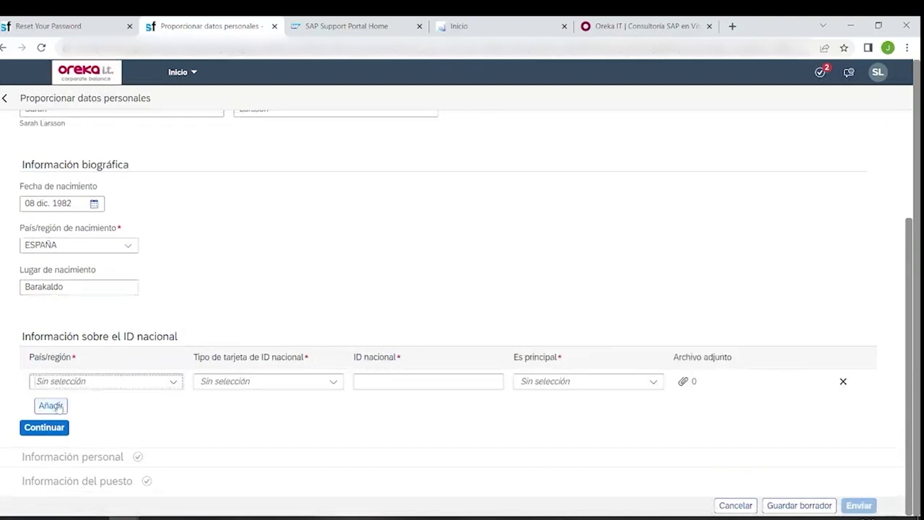
left_click(173, 382)
type("esp")
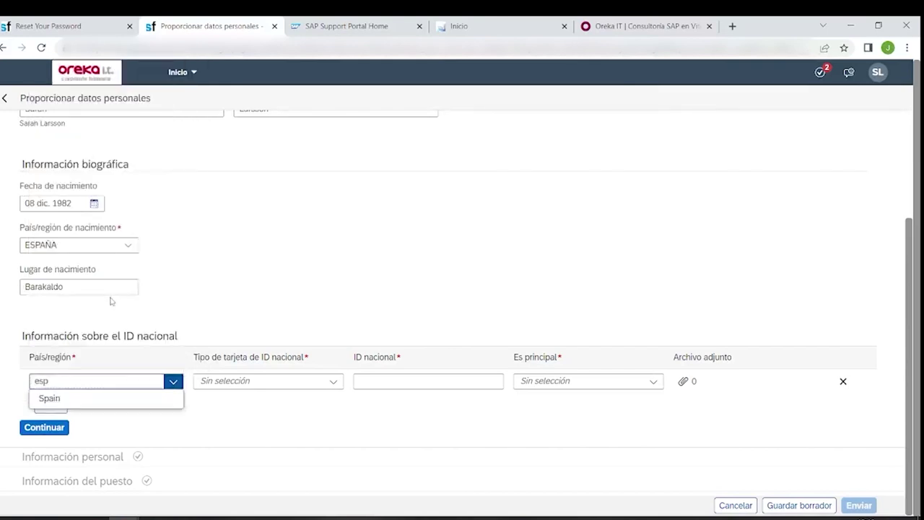
left_click(76, 402)
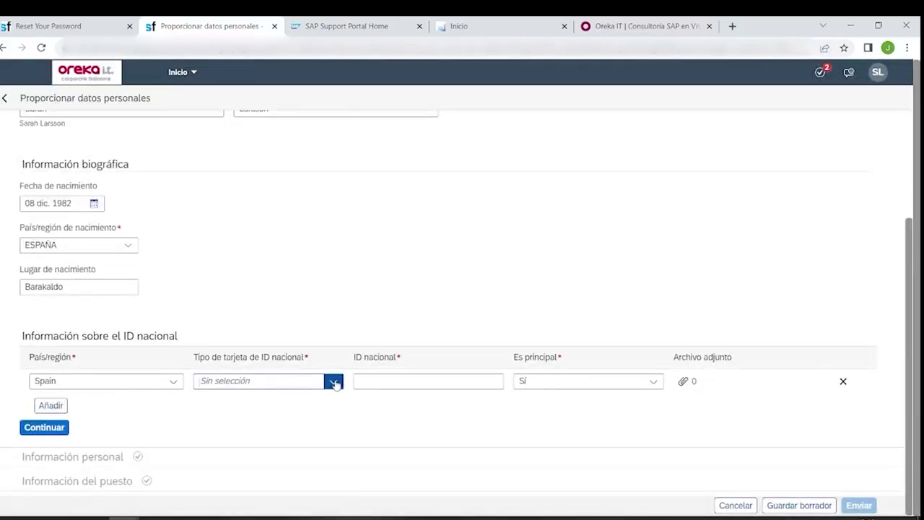
left_click(335, 383)
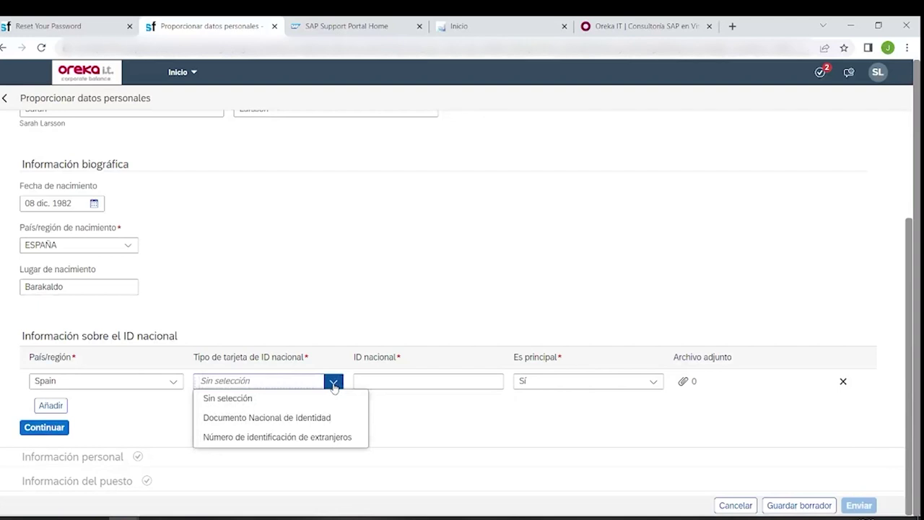
left_click(309, 419)
left_click(381, 383)
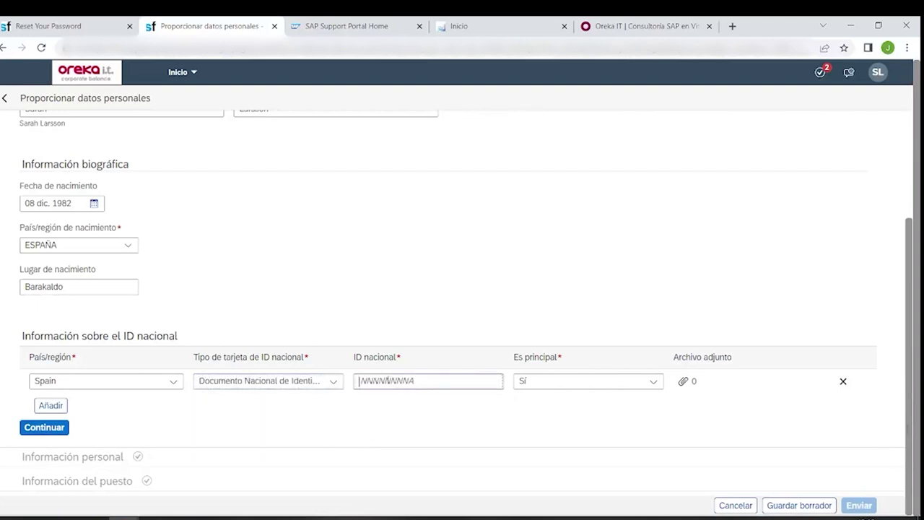
key("super+v")
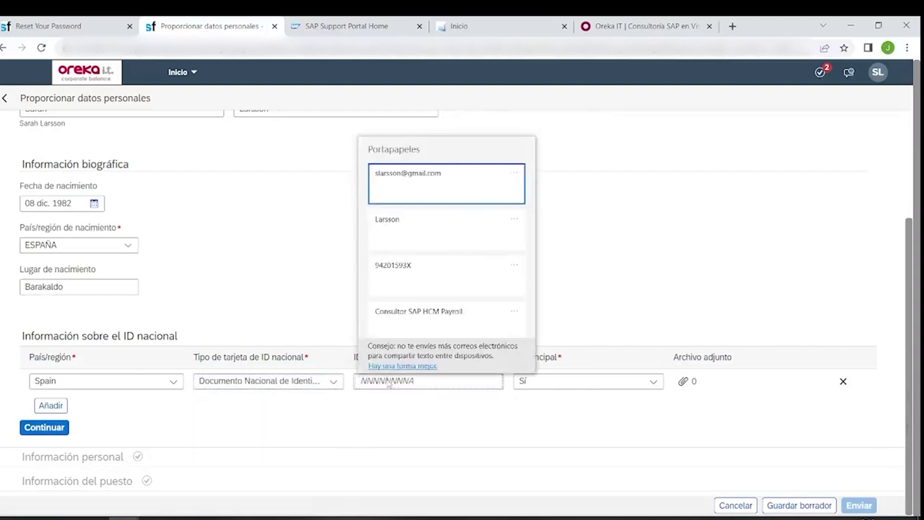
left_click(417, 271)
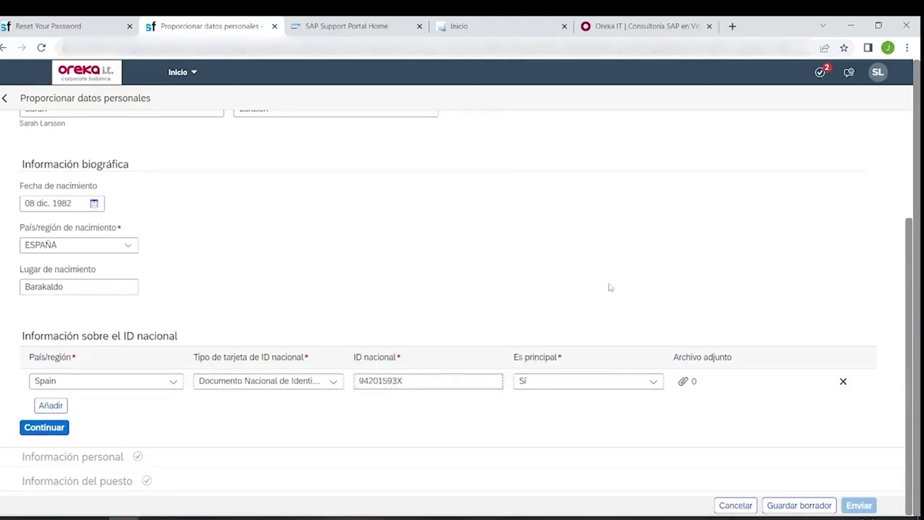
- Save the identification section and continue to Información personal
scroll(404, 296, "up", 1)
scroll(373, 303, "down", 1)
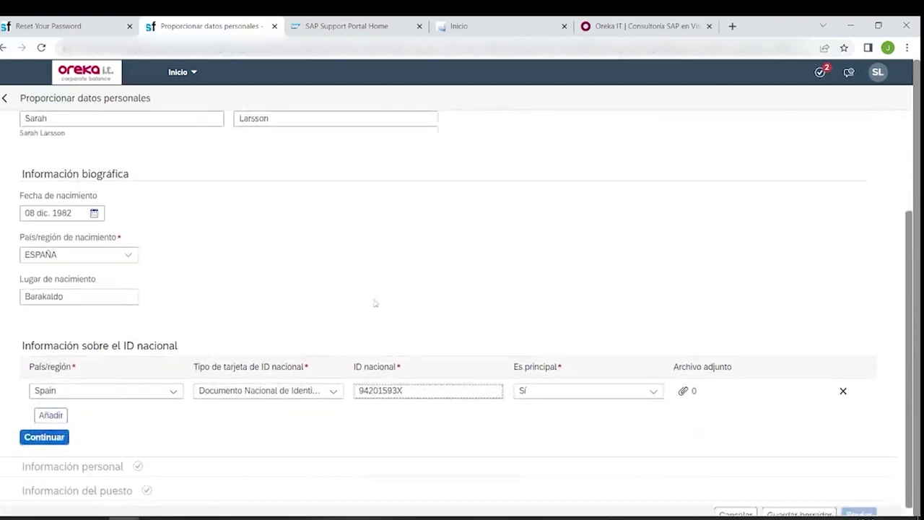
left_click(45, 429)
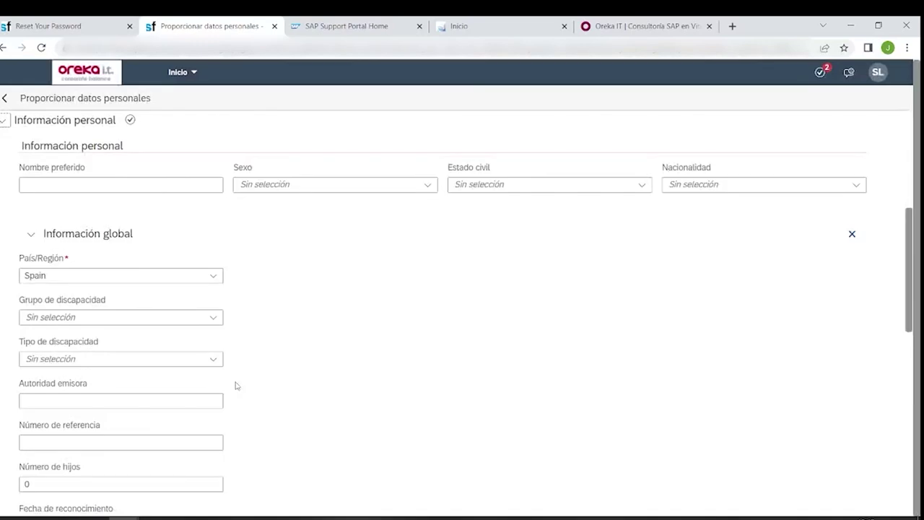
- Set Sexo to Mujer, Estado civil to Casado/a and Nacionalidad to ESPAÑA
scroll(255, 343, "down", 1)
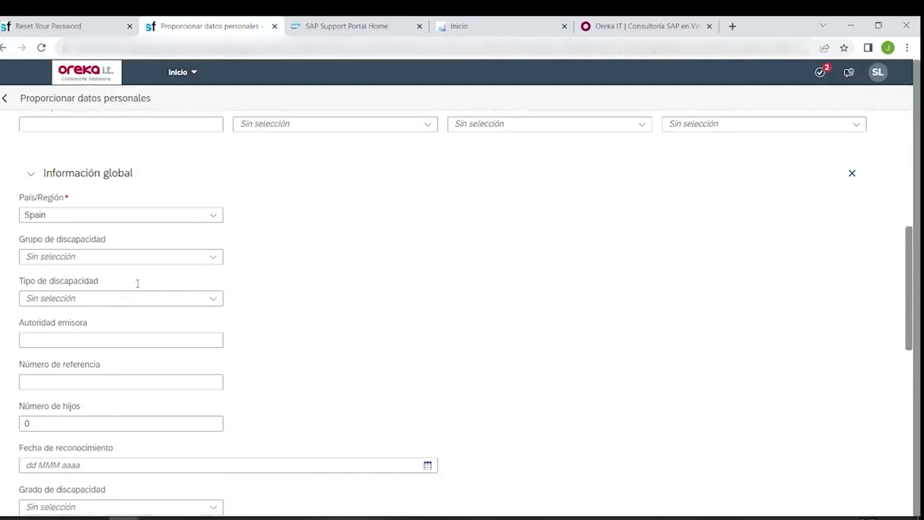
scroll(376, 330, "up", 3)
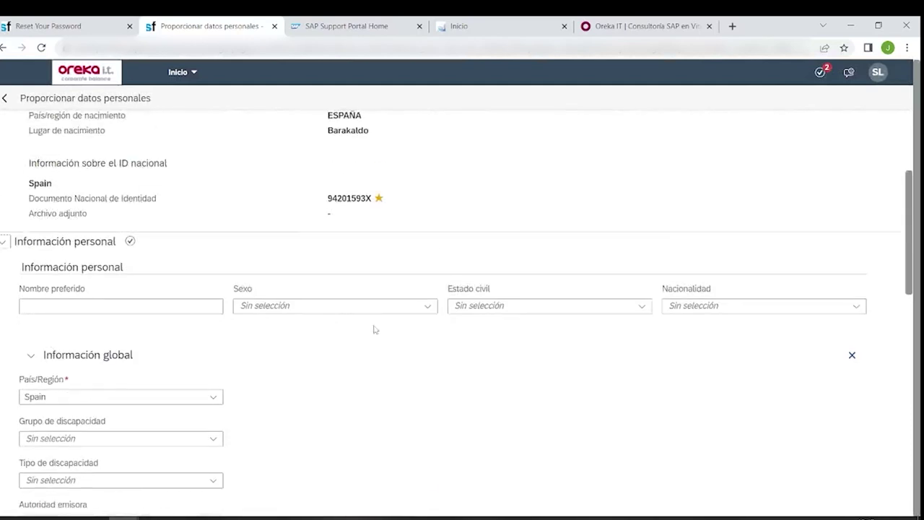
left_click(427, 307)
left_click(338, 350)
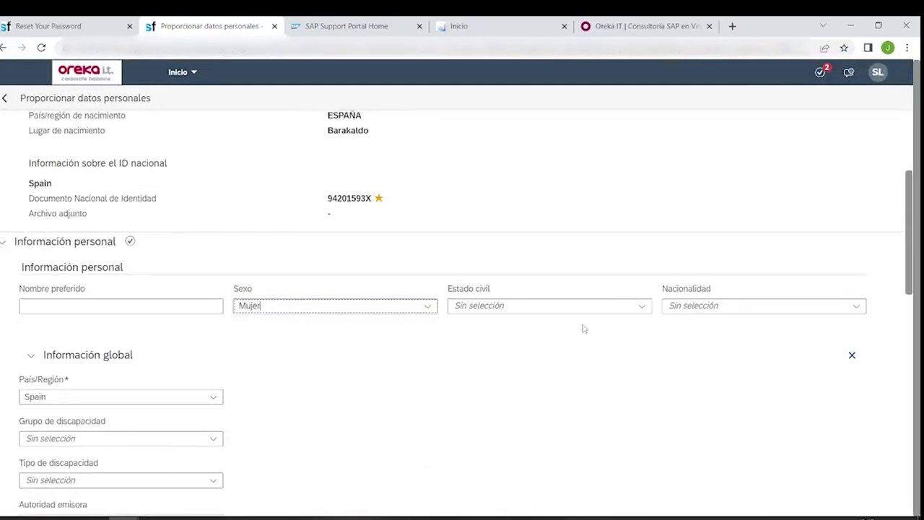
left_click(641, 306)
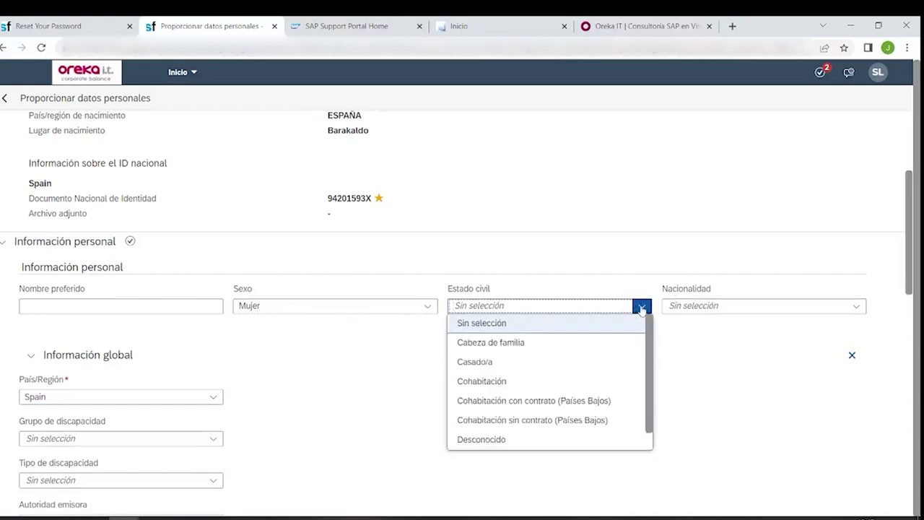
left_click(555, 362)
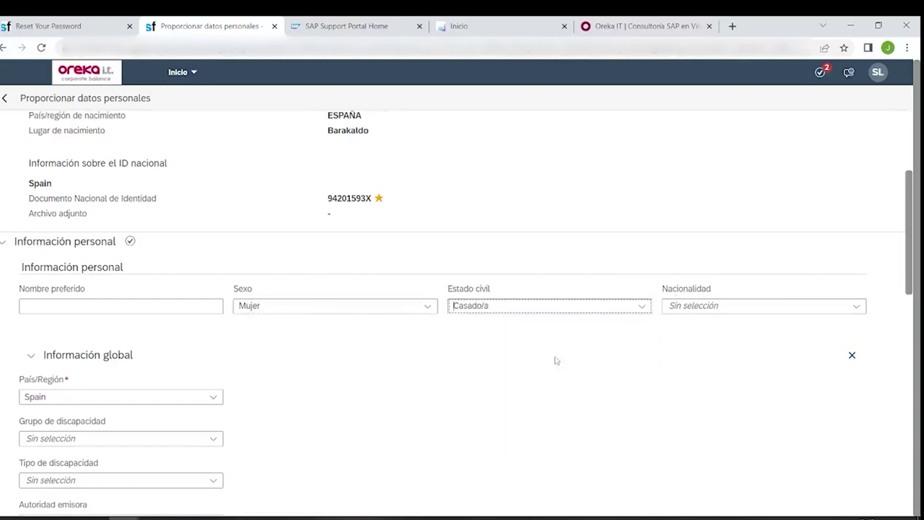
left_click(856, 305)
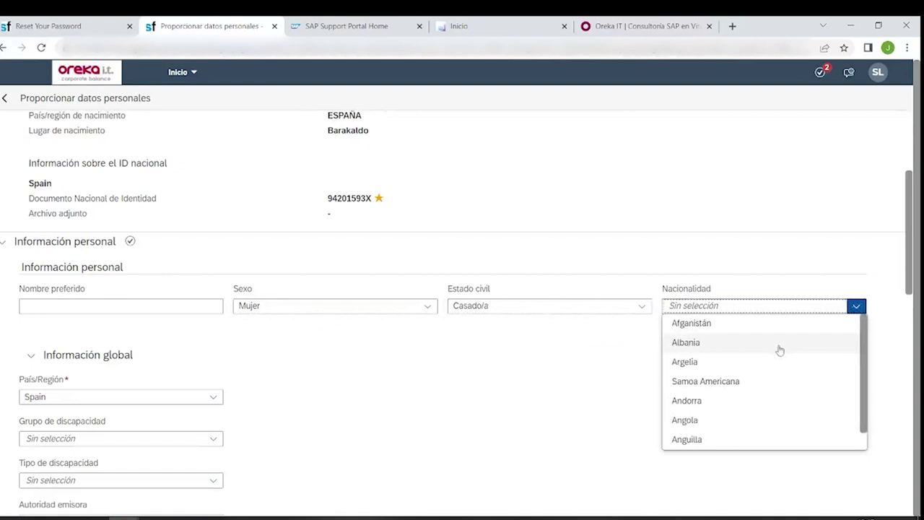
type("espa")
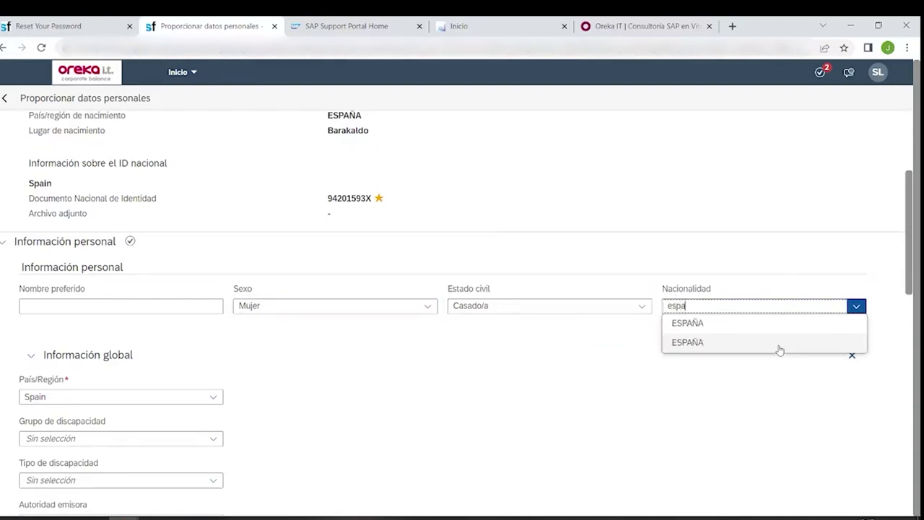
left_click(780, 350)
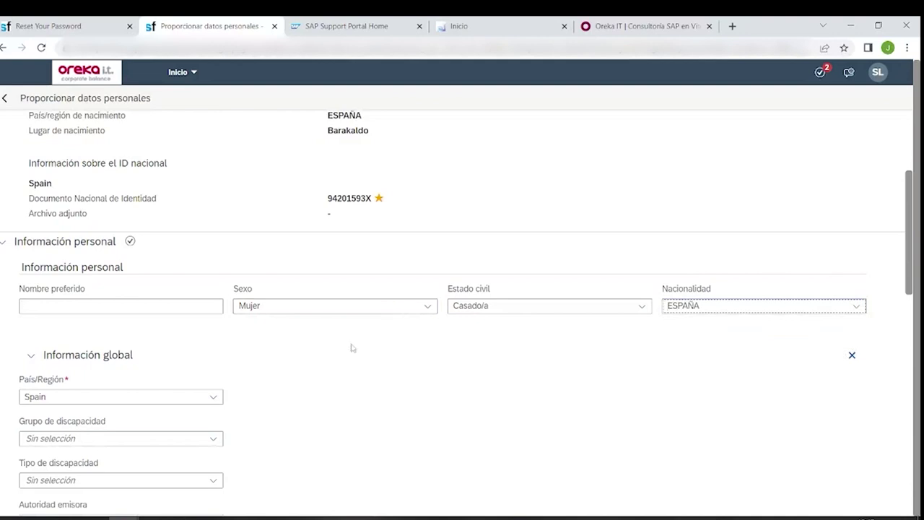
- Review the email, phone, Facturación and Dependientes sections, then continue to Información del puesto
scroll(352, 348, "down", 3)
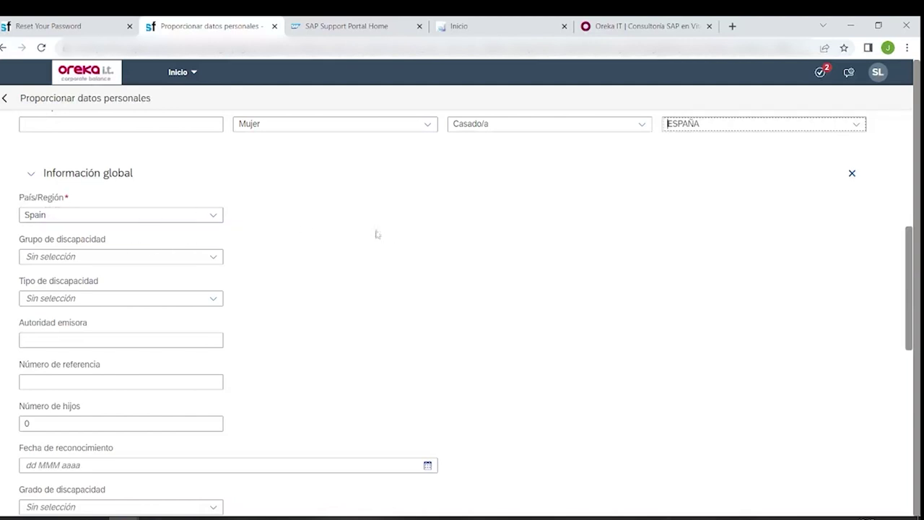
scroll(237, 261, "down", 1)
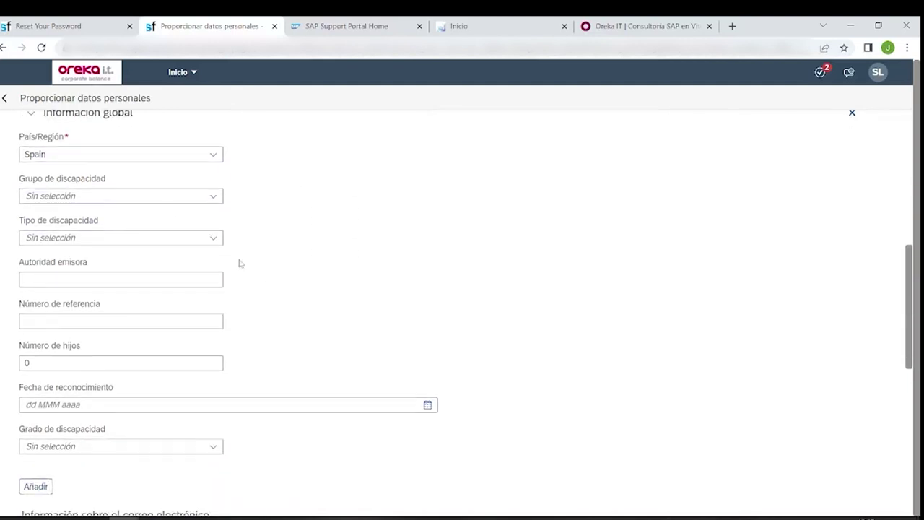
scroll(217, 256, "down", 2)
left_click(56, 242)
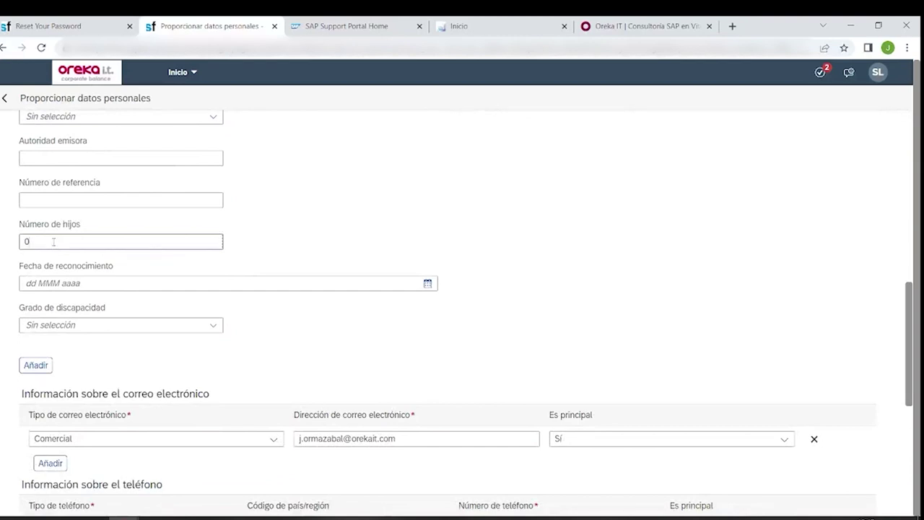
scroll(257, 243, "down", 1)
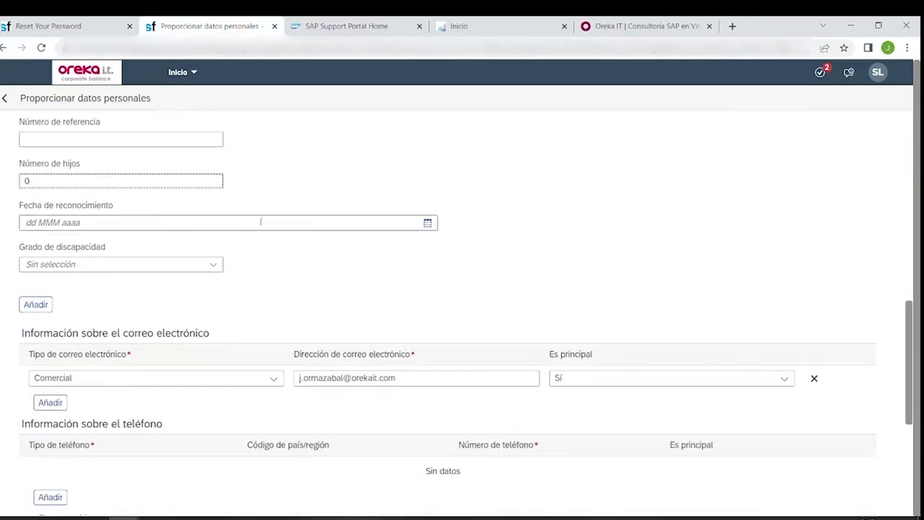
scroll(290, 248, "down", 1)
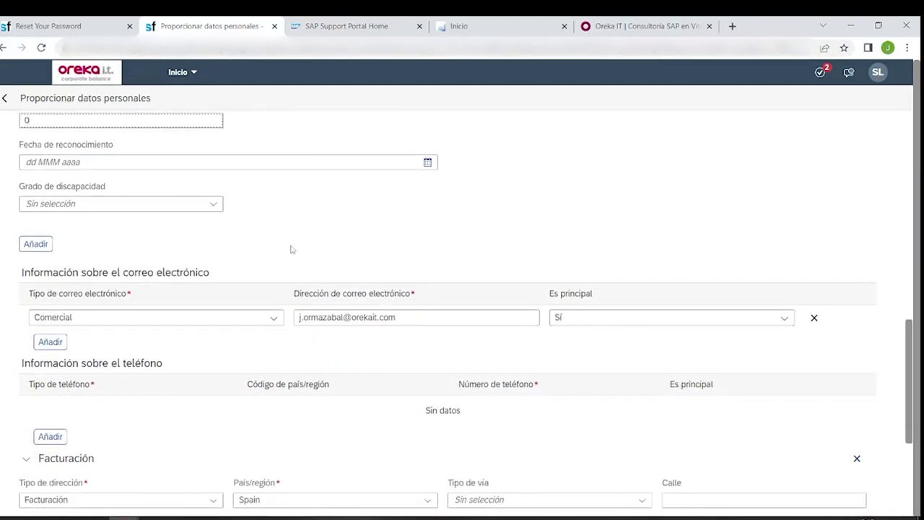
scroll(291, 249, "down", 2)
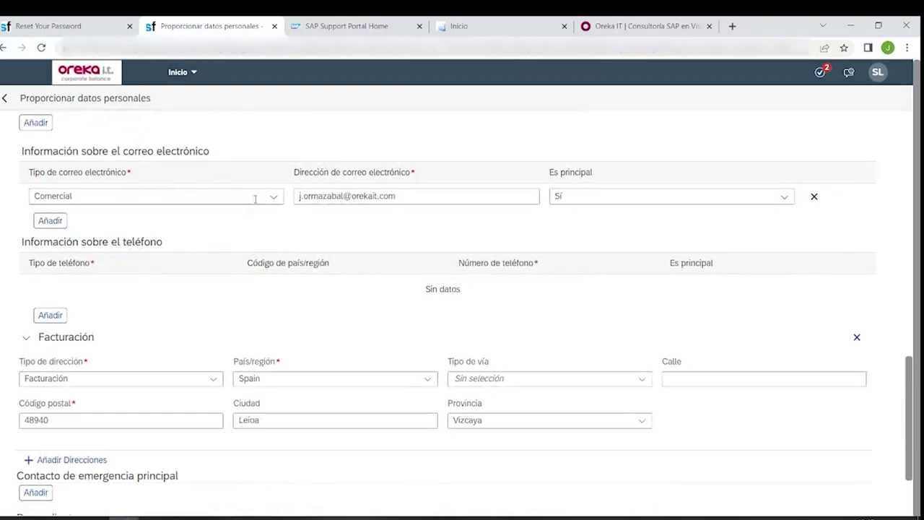
scroll(231, 199, "down", 1)
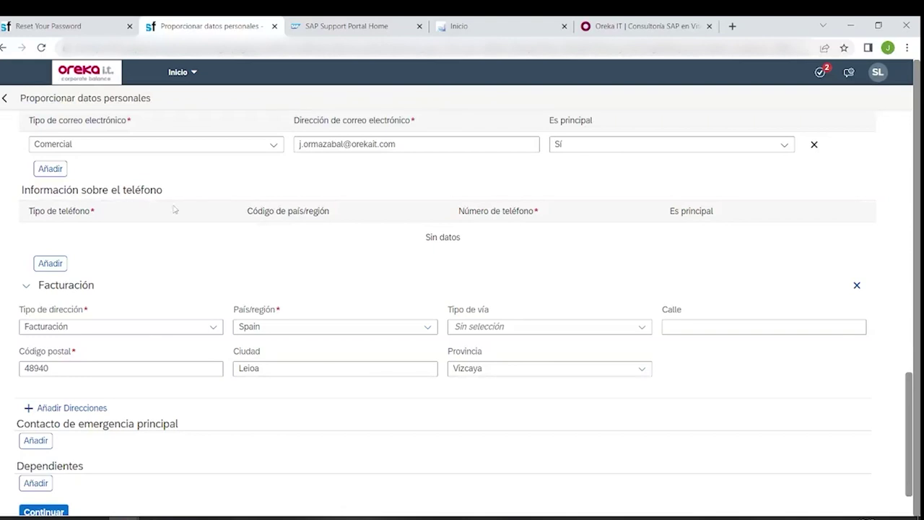
scroll(273, 225, "down", 1)
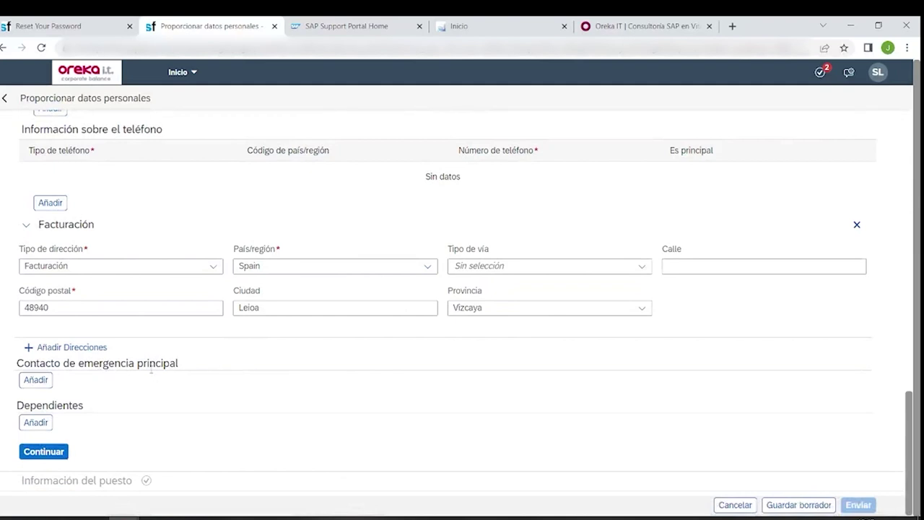
scroll(161, 412, "up", 5)
scroll(162, 413, "up", 3)
scroll(162, 413, "down", 8)
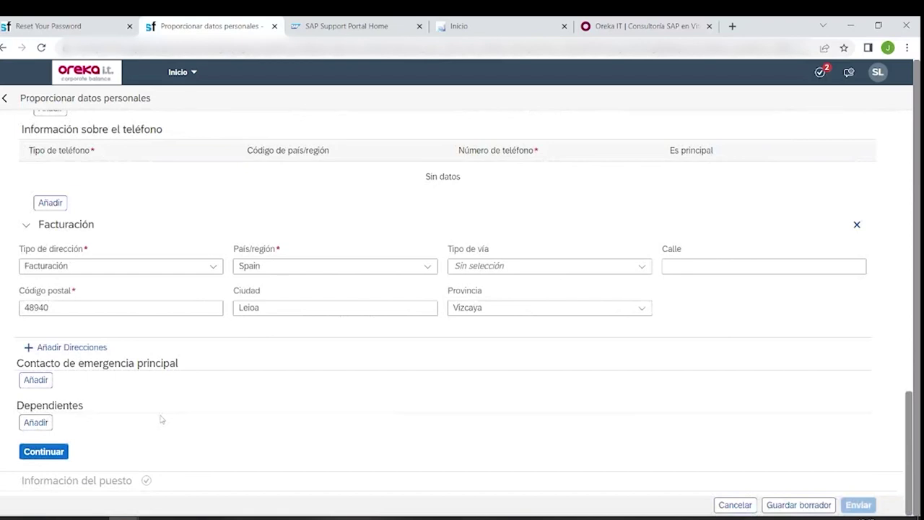
left_click(62, 456)
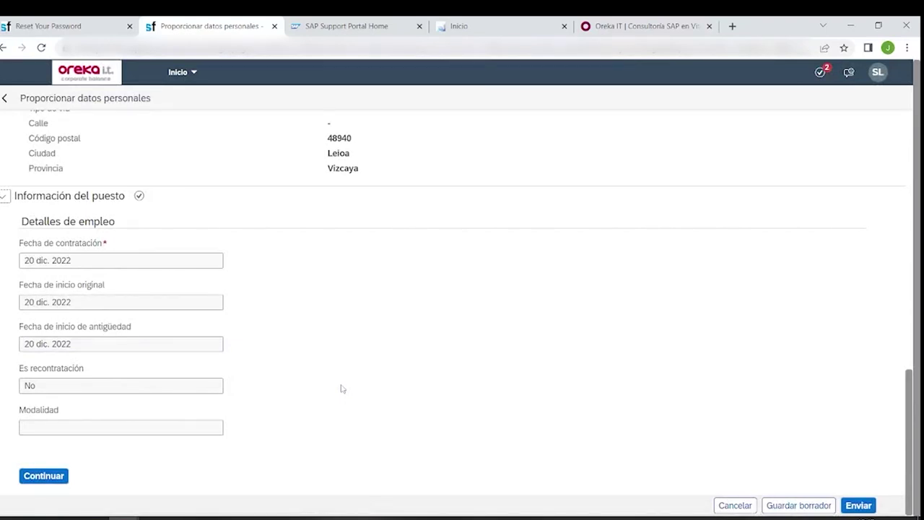
- Submit the personal-data form with Enviar, confirm it, and acknowledge the thank-you message
scroll(335, 367, "up", 3)
scroll(335, 367, "down", 3)
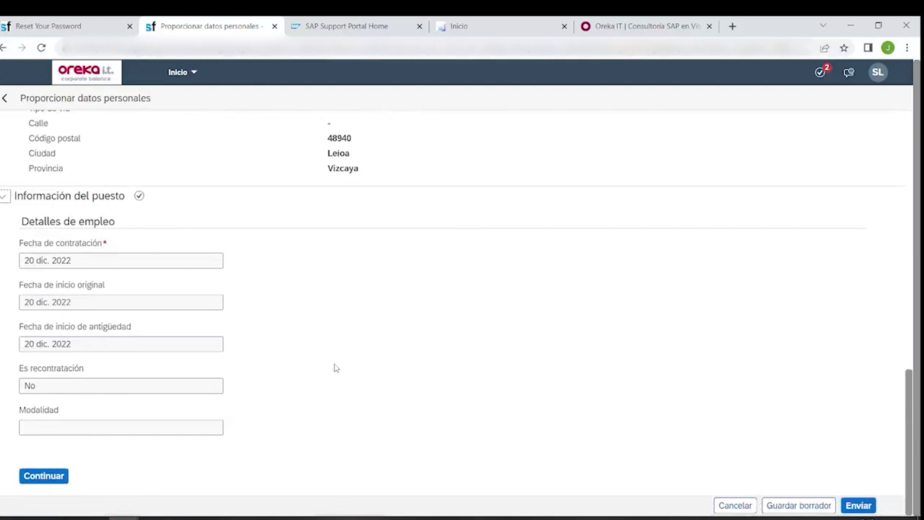
left_click(870, 506)
left_click(864, 506)
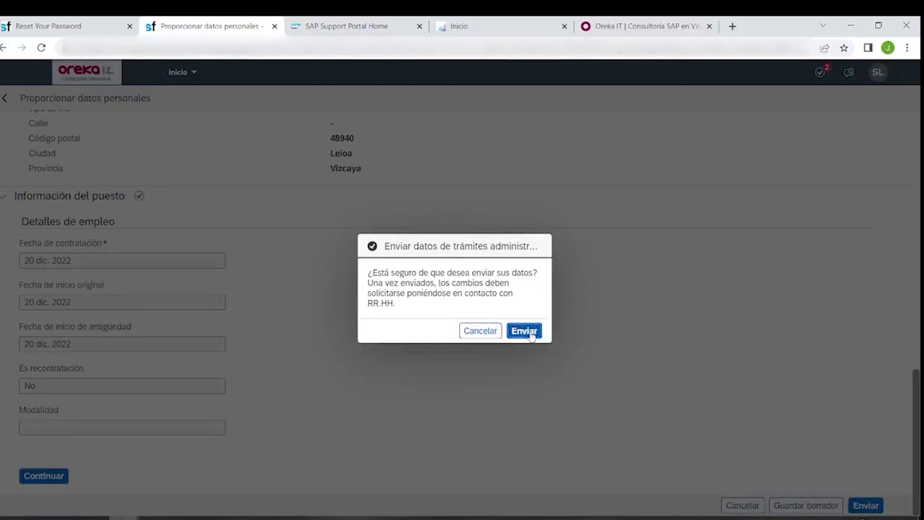
left_click(531, 331)
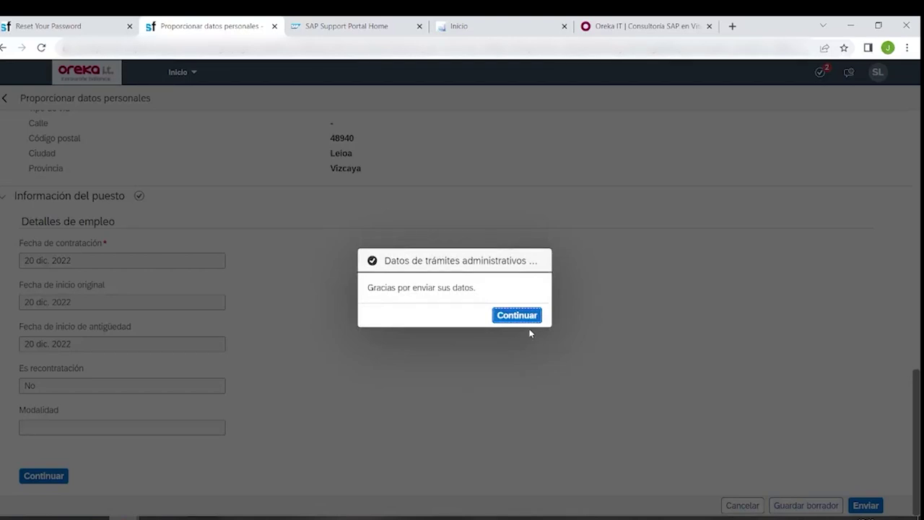
left_click(518, 316)
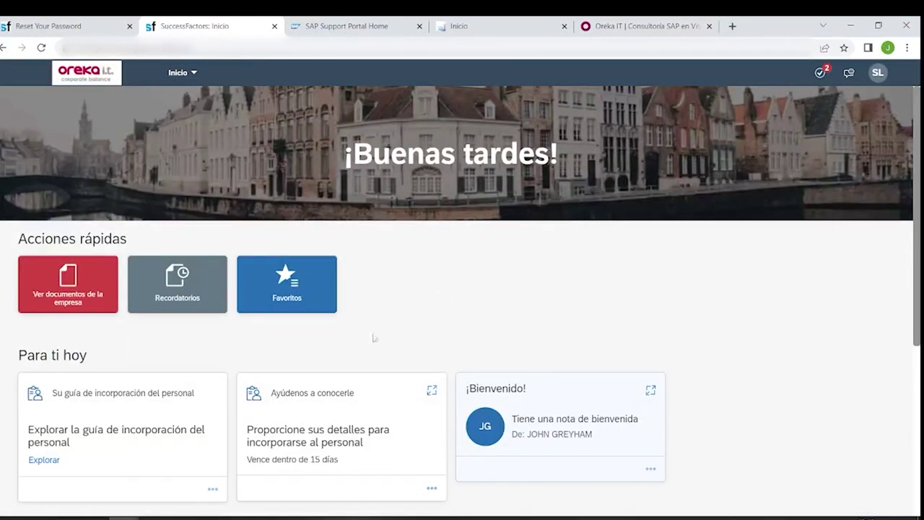
key("alt+Tab")
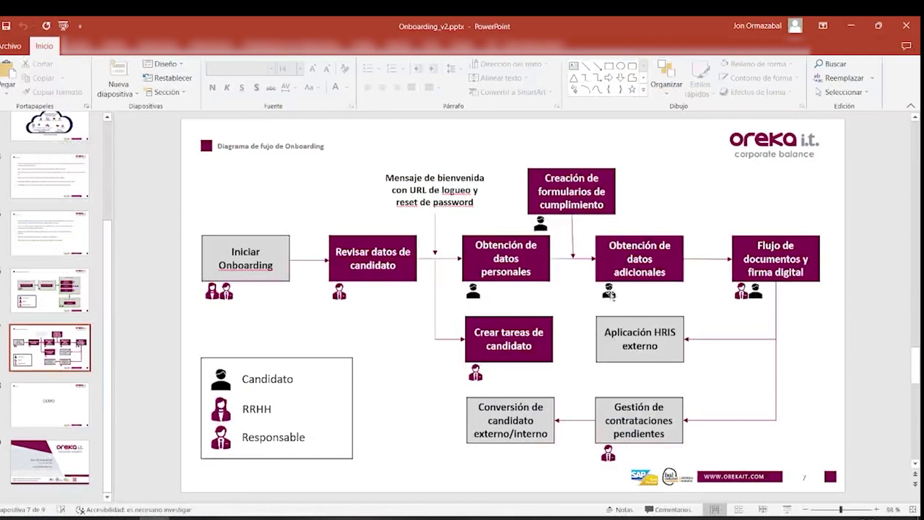
left_click(851, 25)
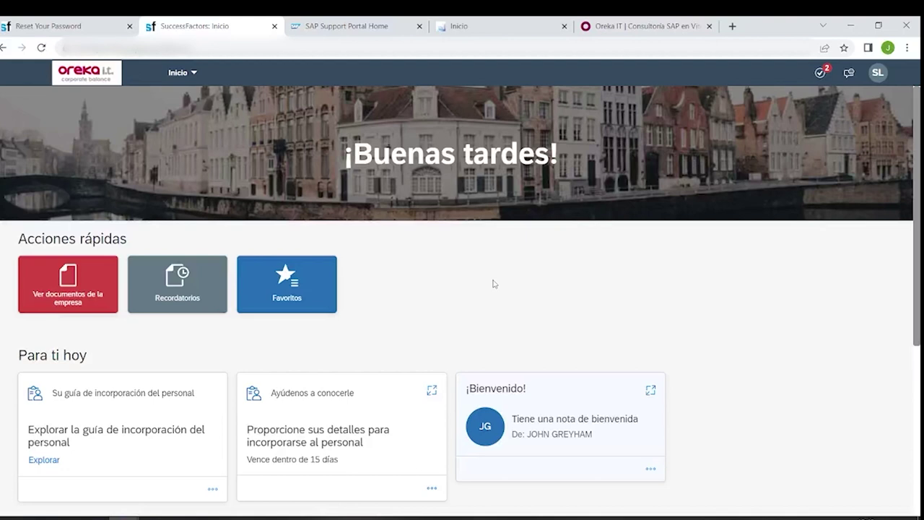
- Open the 'Ayúdenos a conocerle' card and start the additional onboarding information task
left_click(338, 398)
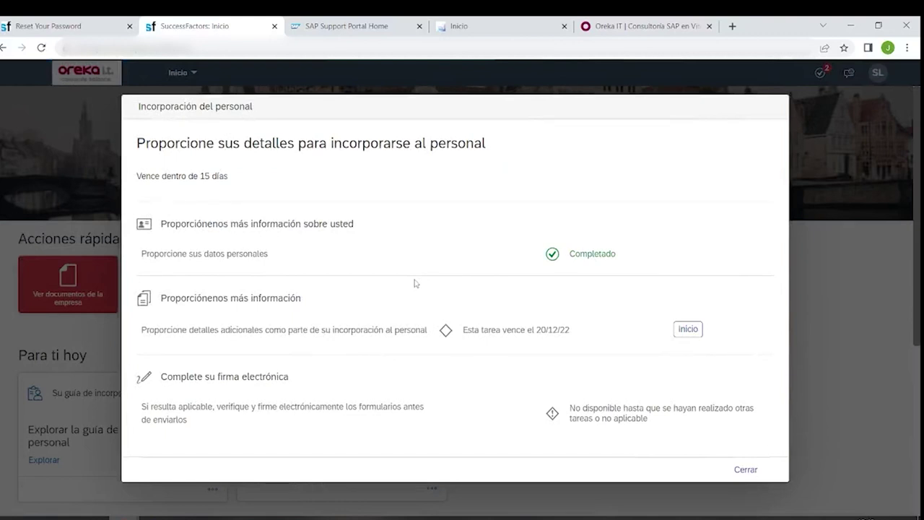
left_click(688, 332)
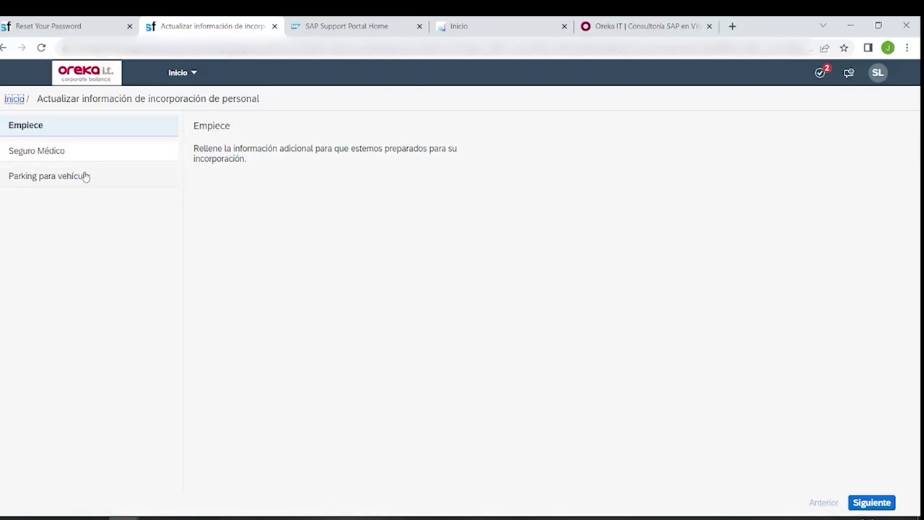
- Choose Adeslas as the medical insurance provider under Seguro Médico
left_click(48, 151)
left_click(322, 162)
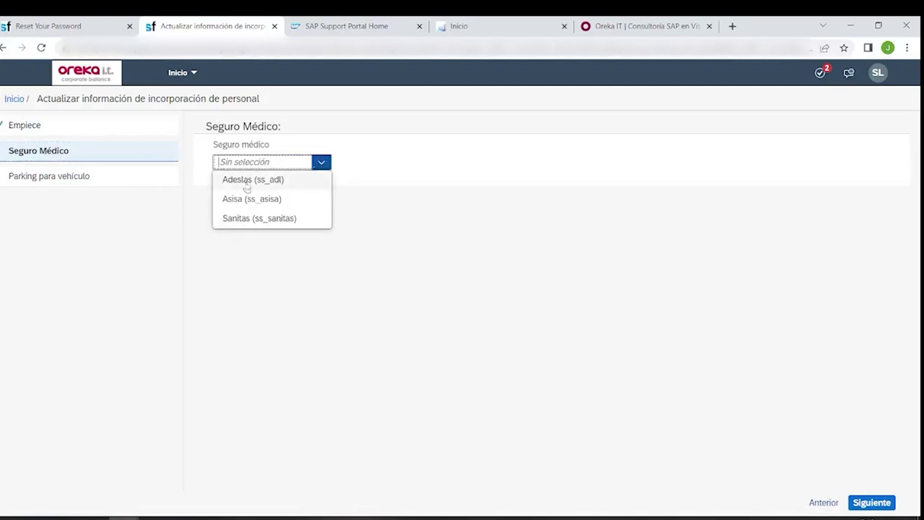
left_click(248, 180)
left_click(878, 504)
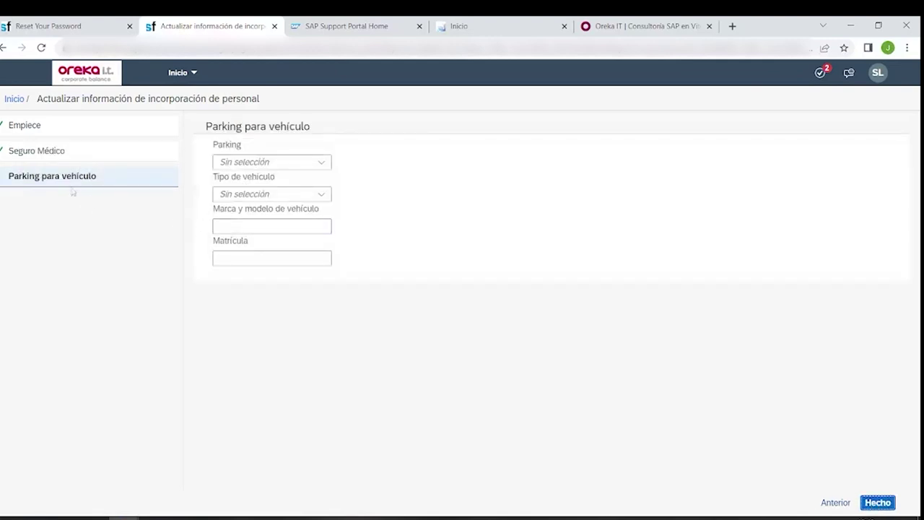
- Request parking (Sí) for a Coche, Audi A3 with its licence plate, and submit
left_click(323, 163)
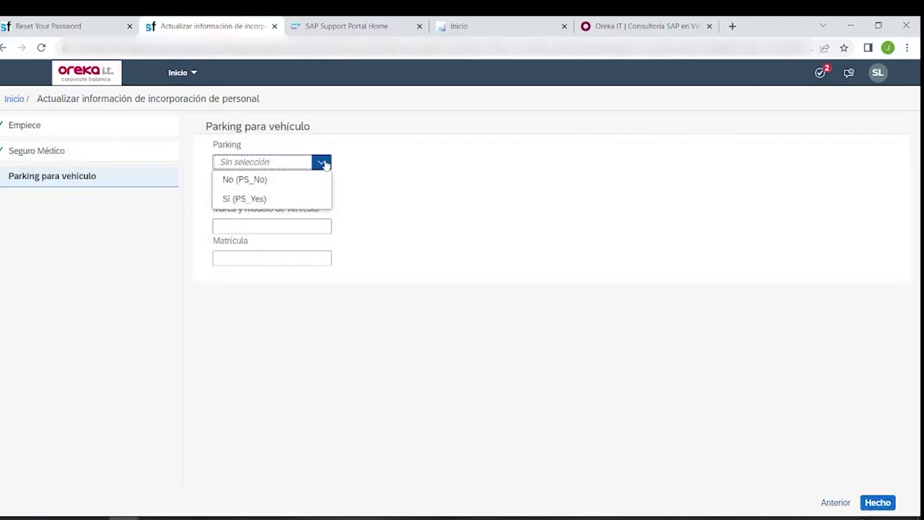
left_click(233, 198)
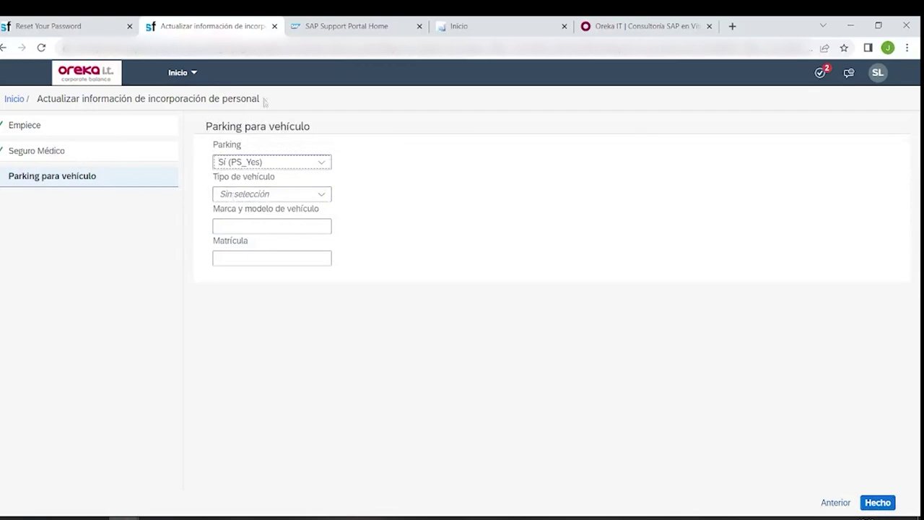
left_click(321, 195)
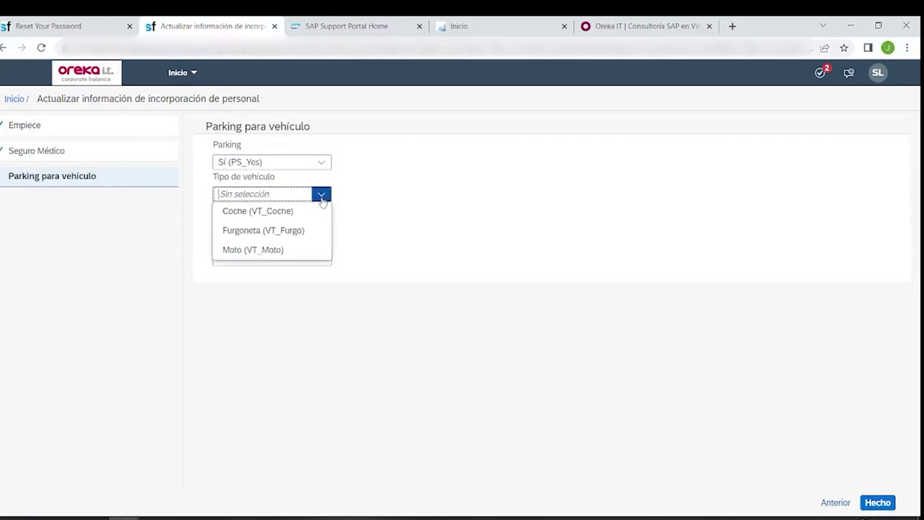
left_click(254, 213)
left_click(234, 228)
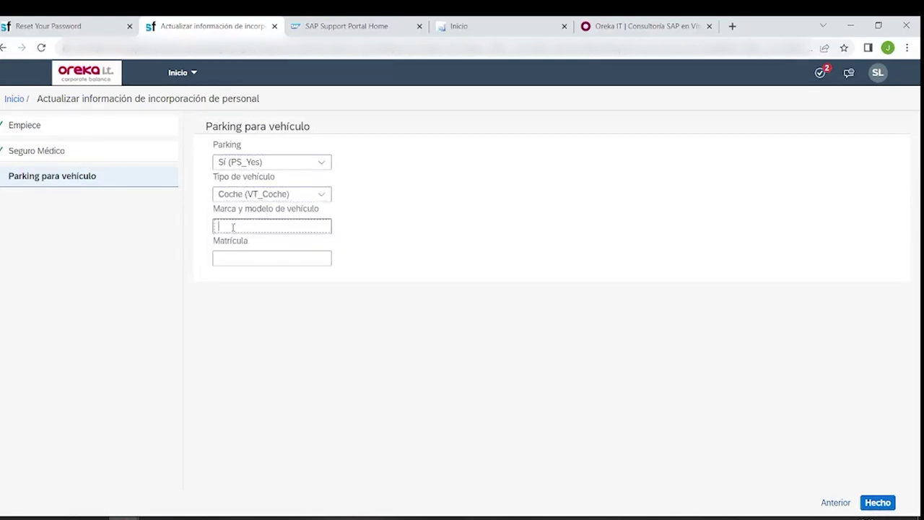
type("Aud")
type("i A3")
key("BackSpace")
type("3")
left_click(267, 255)
type("1")
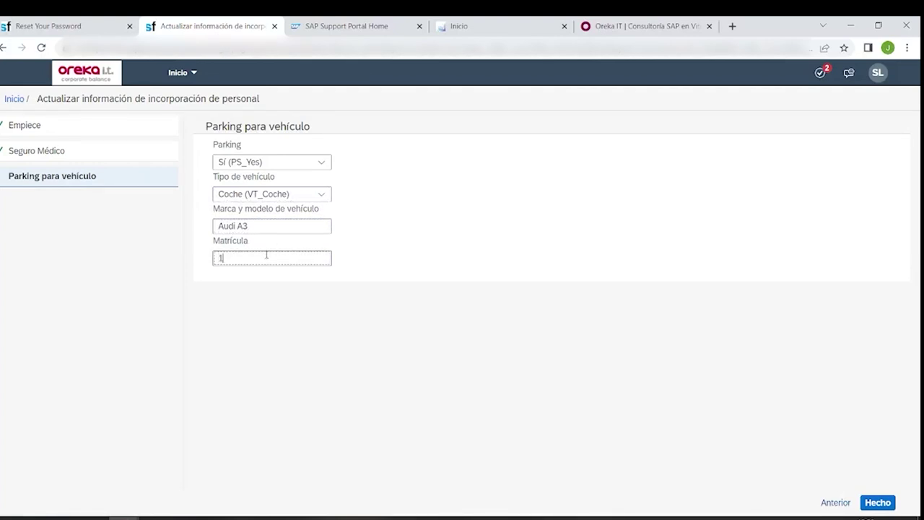
type("234ABC")
left_click(877, 502)
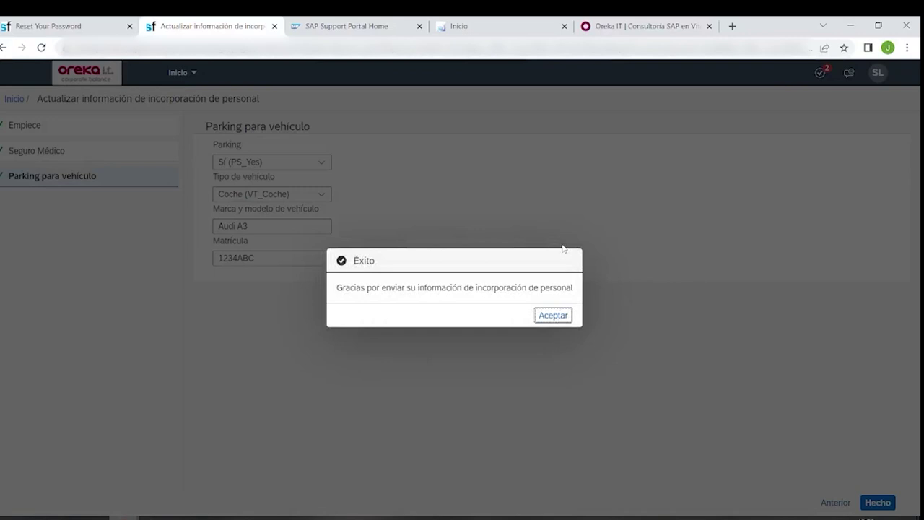
left_click(547, 316)
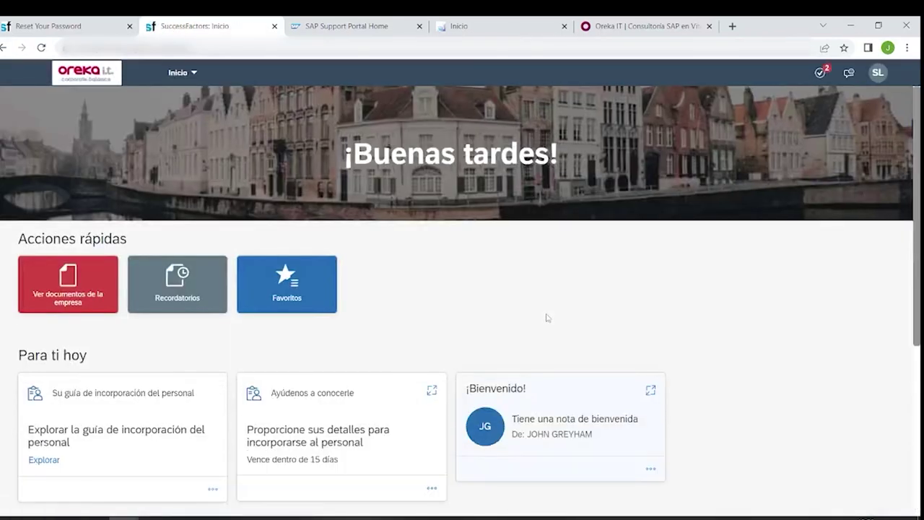
- Bring up the 'Diagrama de flujo de Onboarding' slide in Onboarding_v2.pptx
scroll(523, 284, "down", 1)
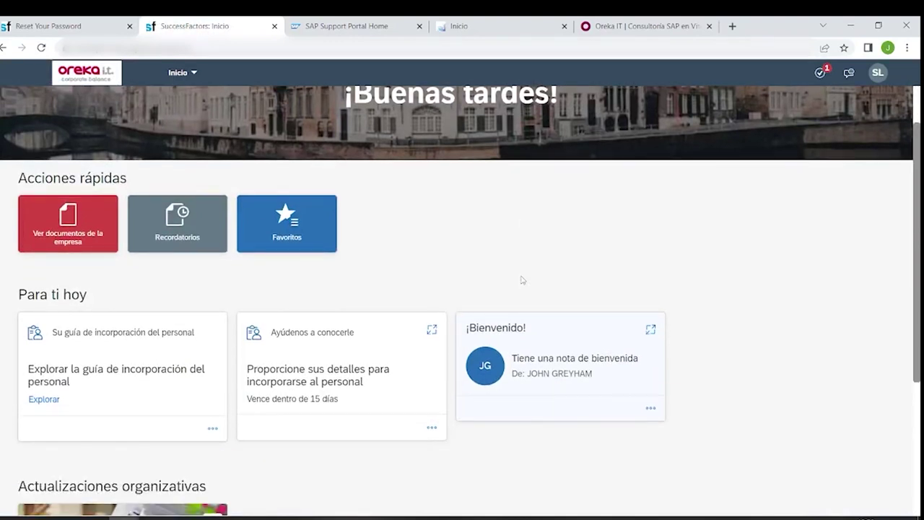
scroll(438, 325, "down", 1)
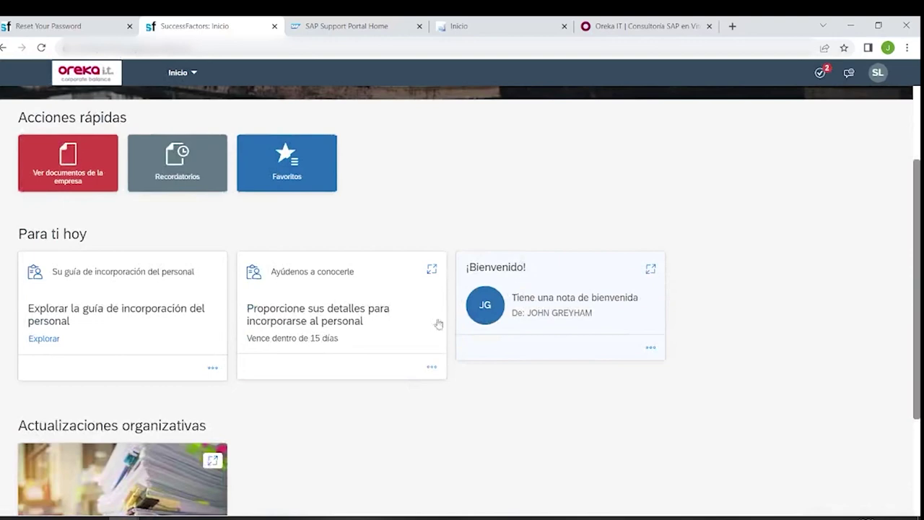
left_click(155, 518)
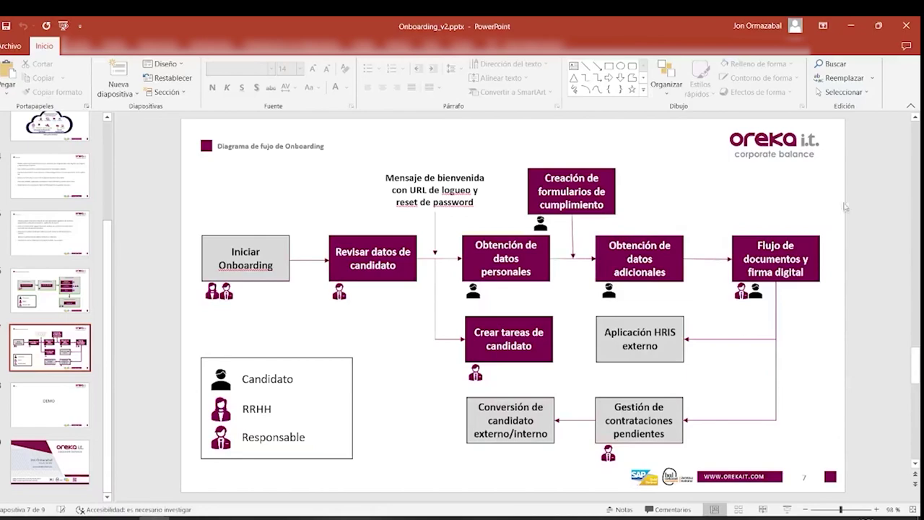
- Return to SuccessFactors and open the 'Ayúdenos a conocerle' task overview
left_click(858, 25)
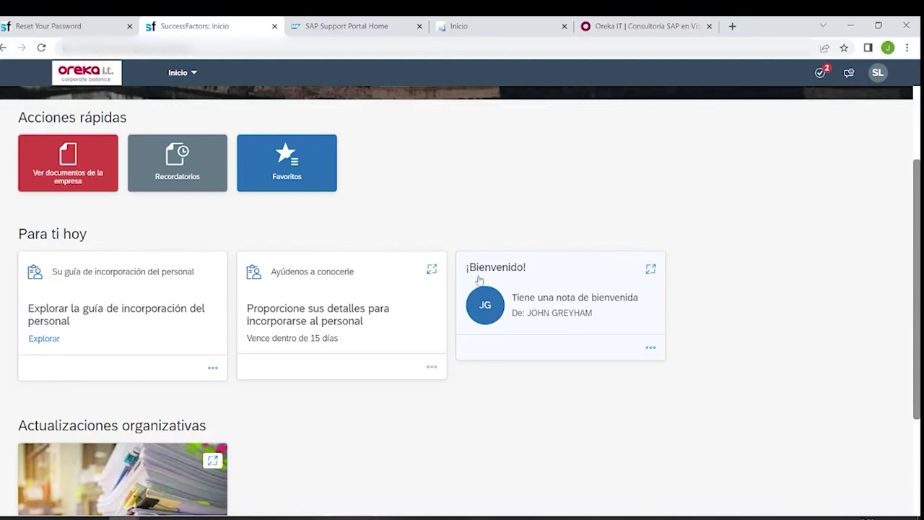
left_click(352, 284)
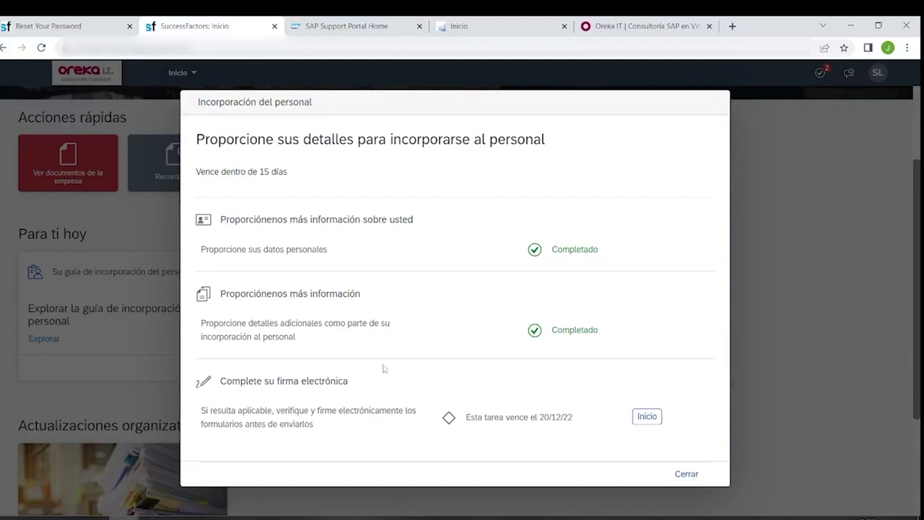
- Start 'Complete su firma electrónica' and tick 'Acepto los términos y condiciones'
left_click(645, 419)
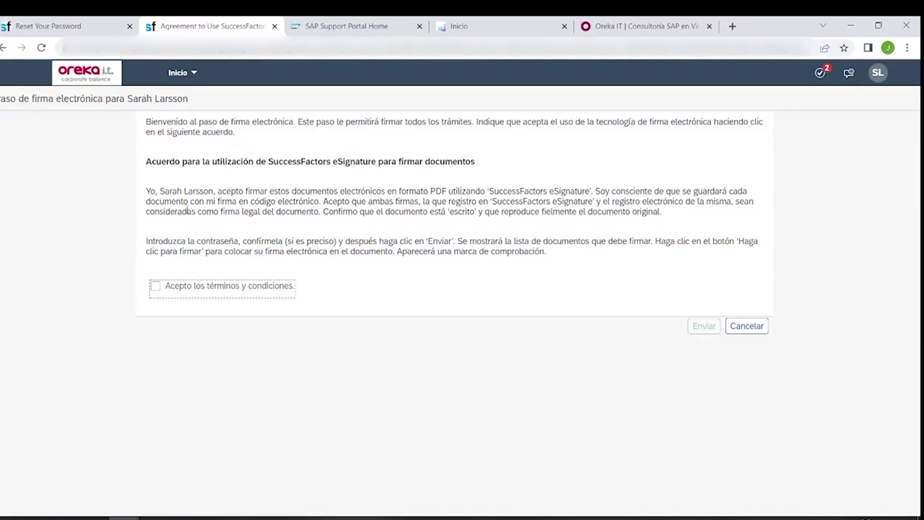
left_click(158, 289)
- Submit the eSignature agreement so the e-Sign Documents page loads
left_click(707, 326)
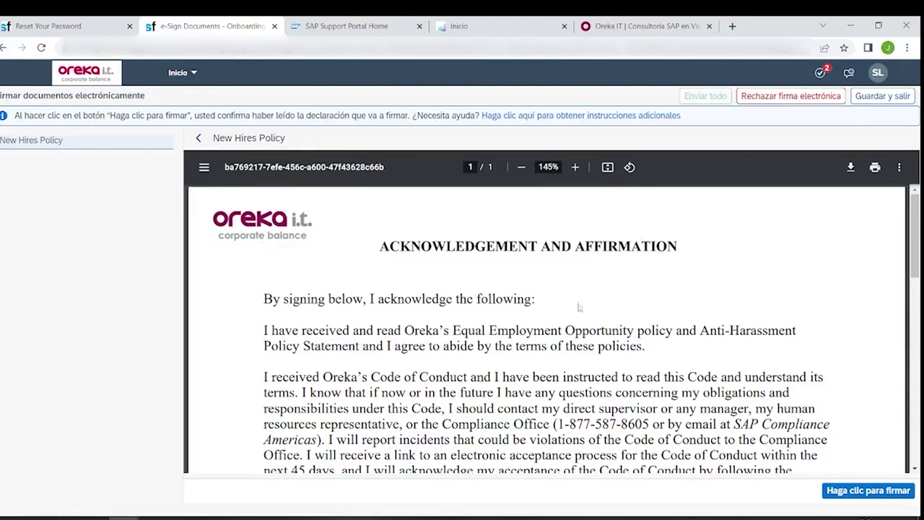
- Review the New Hires Policy PDF and sign it with 'Haga clic para firmar'
scroll(542, 279, "down", 3)
scroll(541, 269, "up", 3)
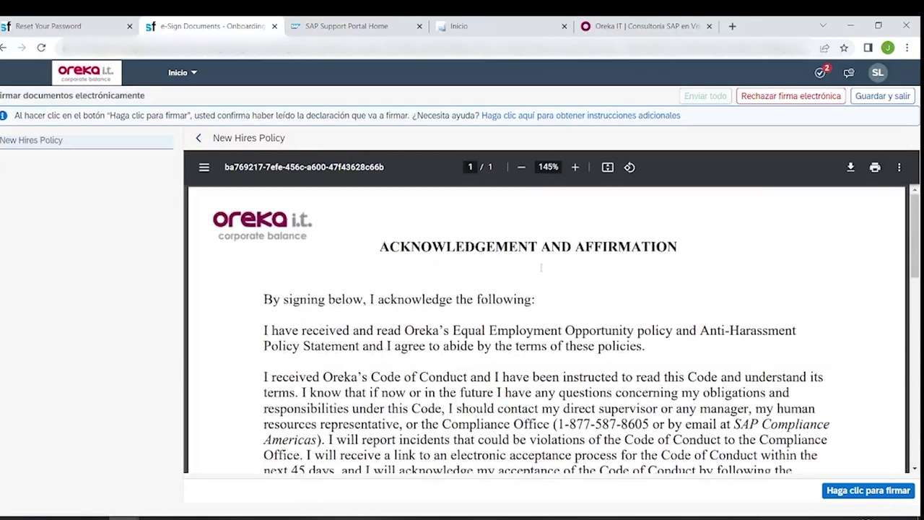
scroll(542, 267, "down", 9)
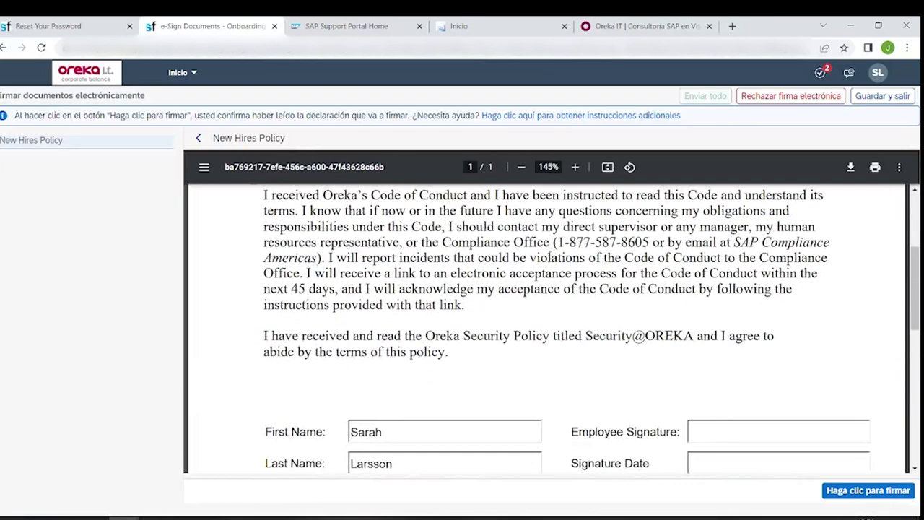
scroll(549, 256, "down", 2)
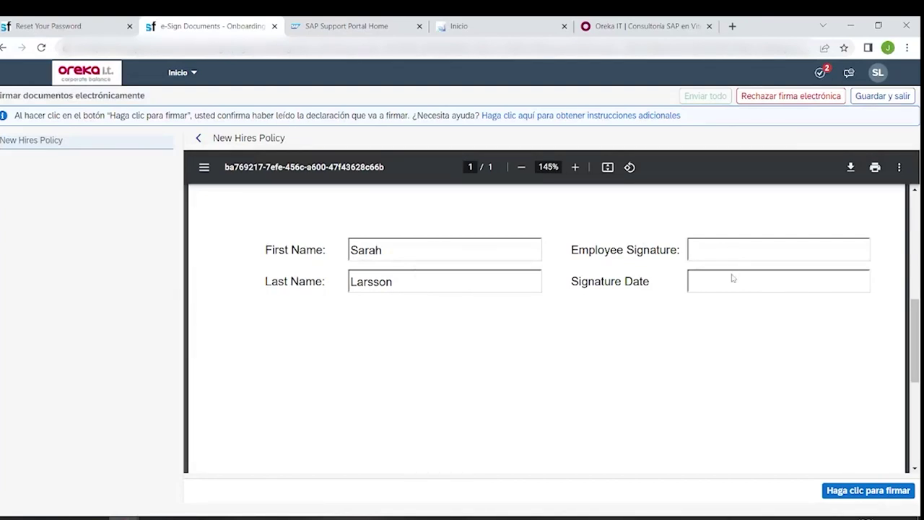
scroll(732, 278, "down", 1)
scroll(734, 281, "up", 1)
left_click(863, 493)
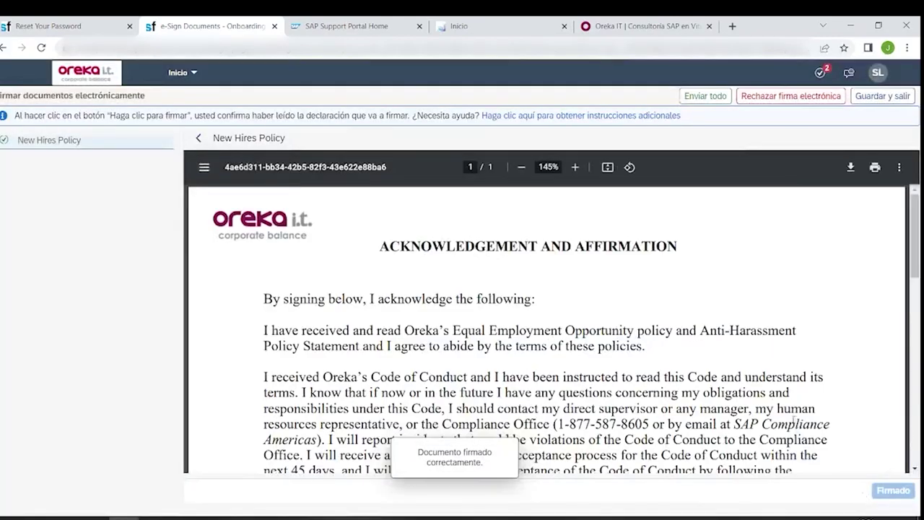
- Send all signed documents with 'Enviar todo' and confirm the dialog
scroll(758, 361, "down", 10)
scroll(758, 361, "up", 1)
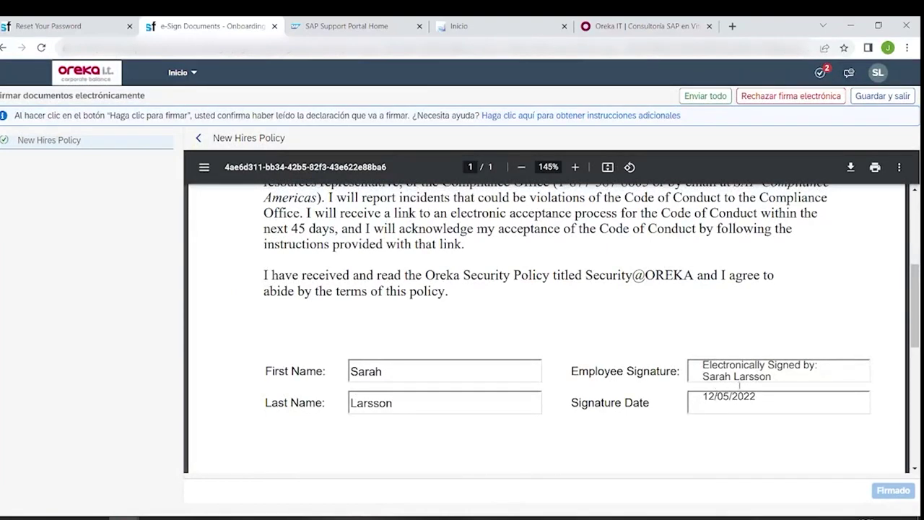
scroll(740, 386, "up", 4)
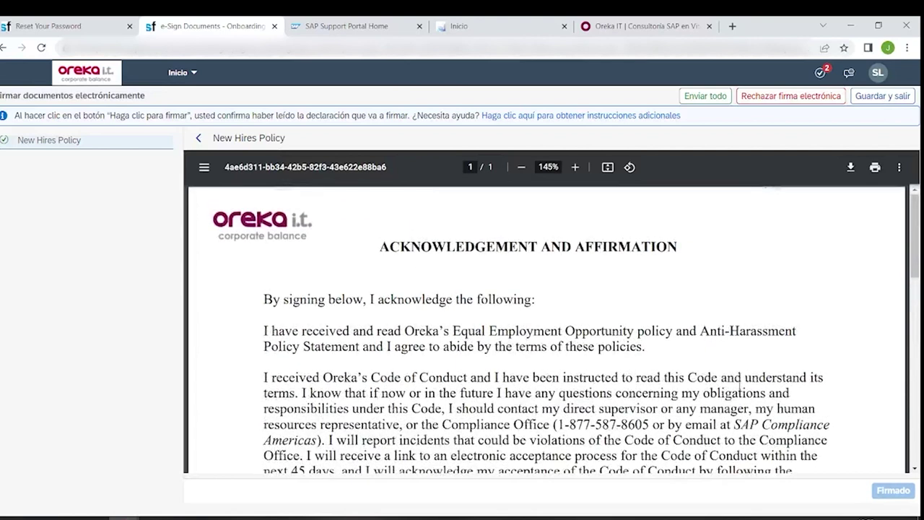
left_click(708, 97)
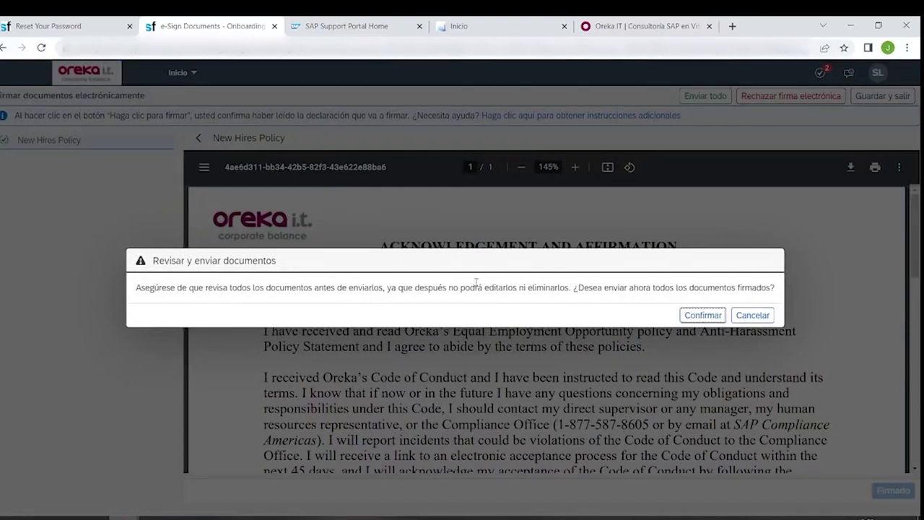
left_click(718, 320)
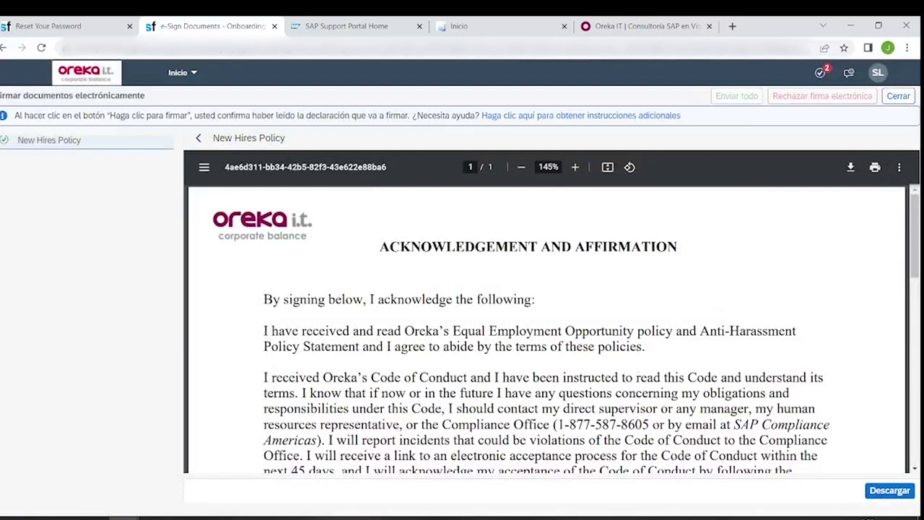
- Download and review the signed New Hires Policy PDF, then close it and the signing page
left_click(886, 492)
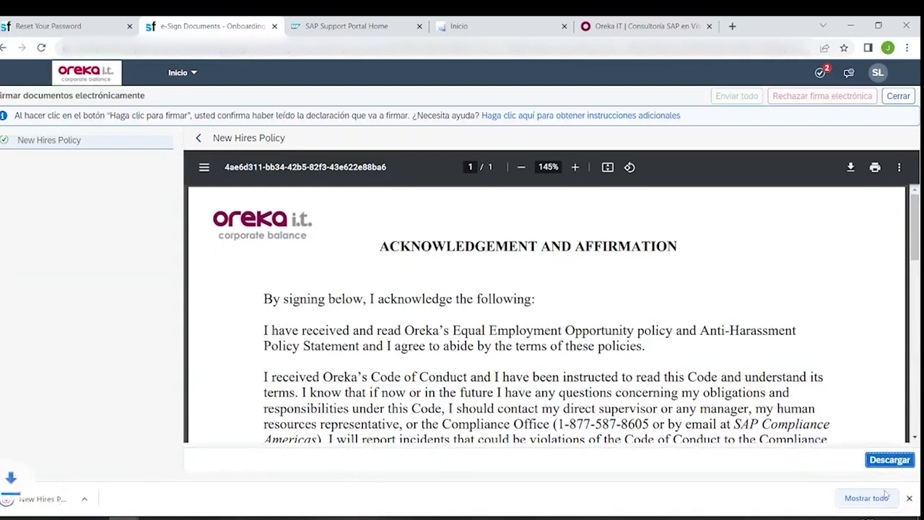
left_click(43, 500)
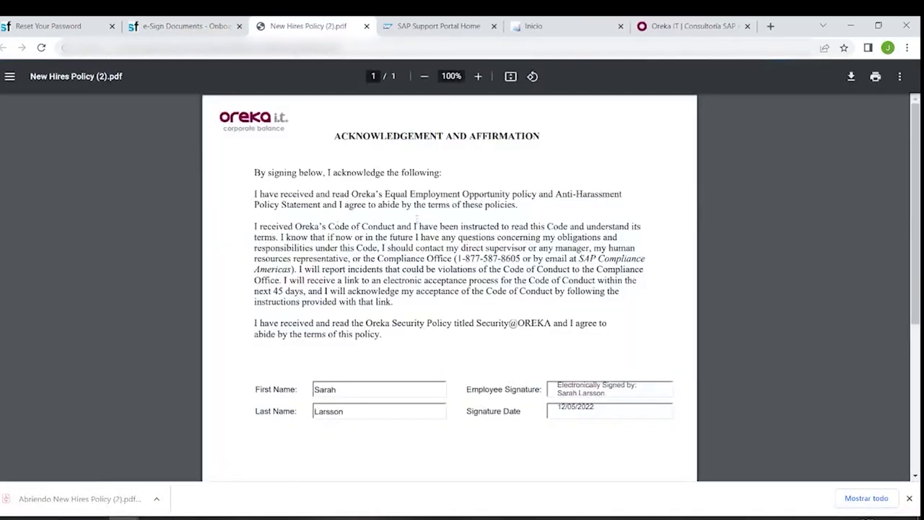
scroll(433, 217, "down", 3)
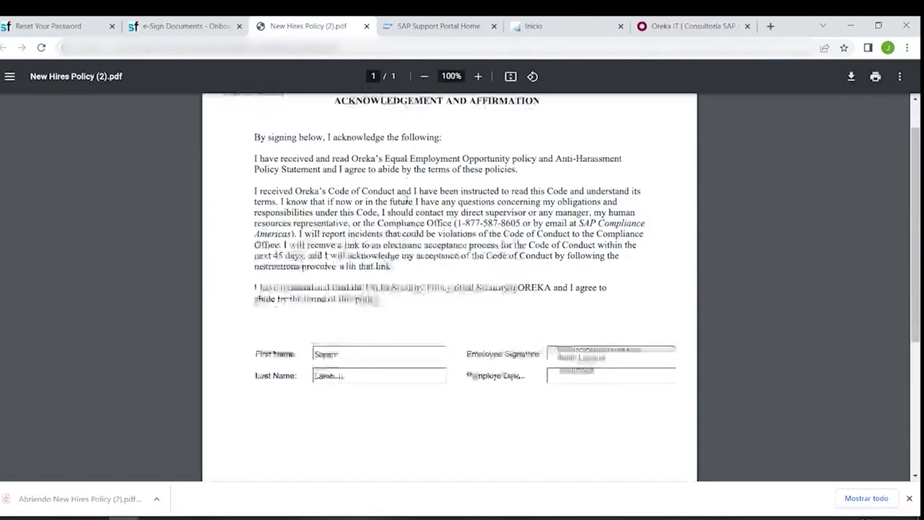
scroll(452, 231, "up", 3)
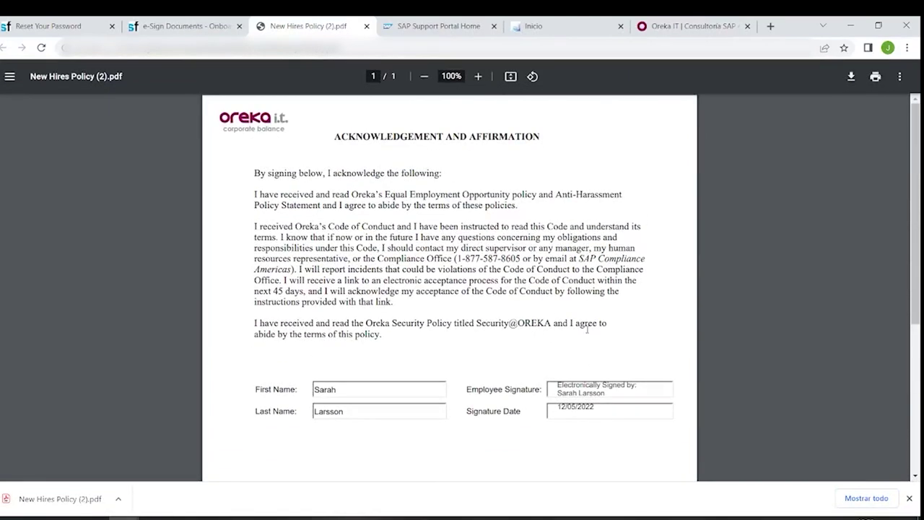
scroll(573, 362, "down", 2)
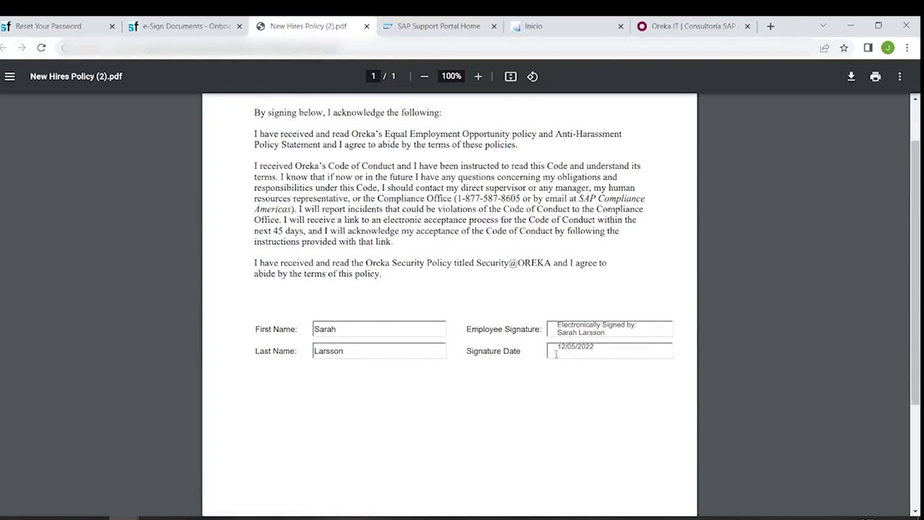
scroll(561, 353, "up", 2)
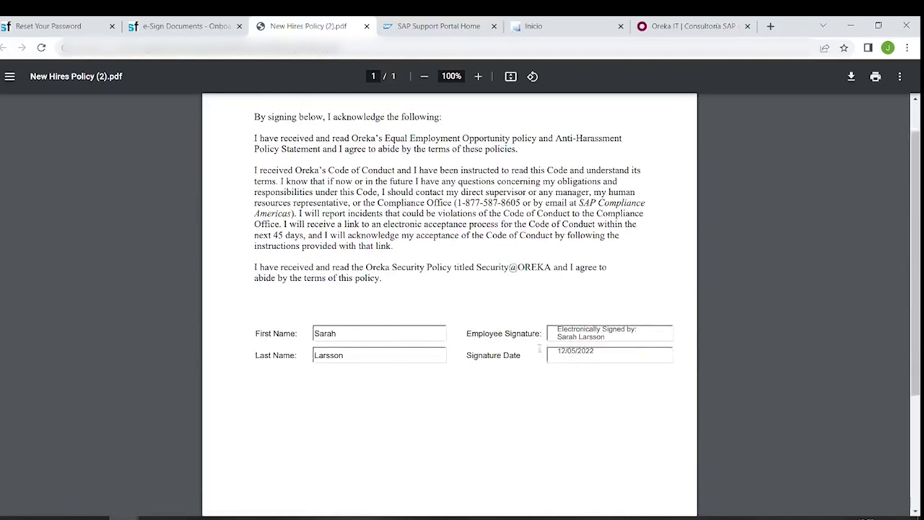
left_click(367, 26)
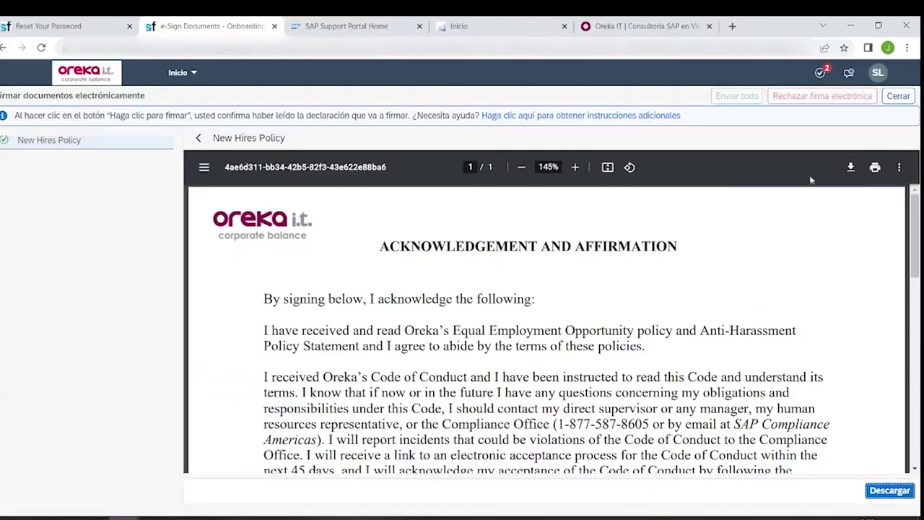
left_click(898, 97)
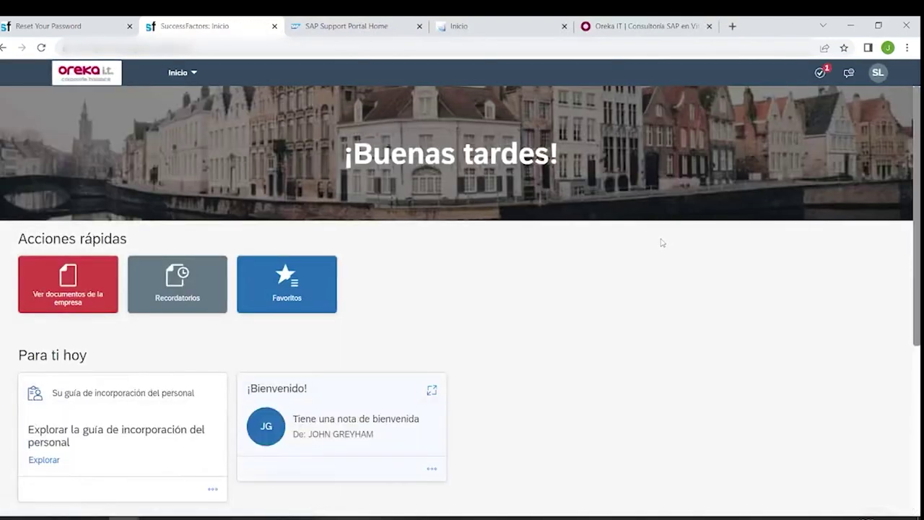
- Scroll the Inicio home page, then switch to the PowerPoint onboarding flow-diagram slide
scroll(662, 242, "down", 3)
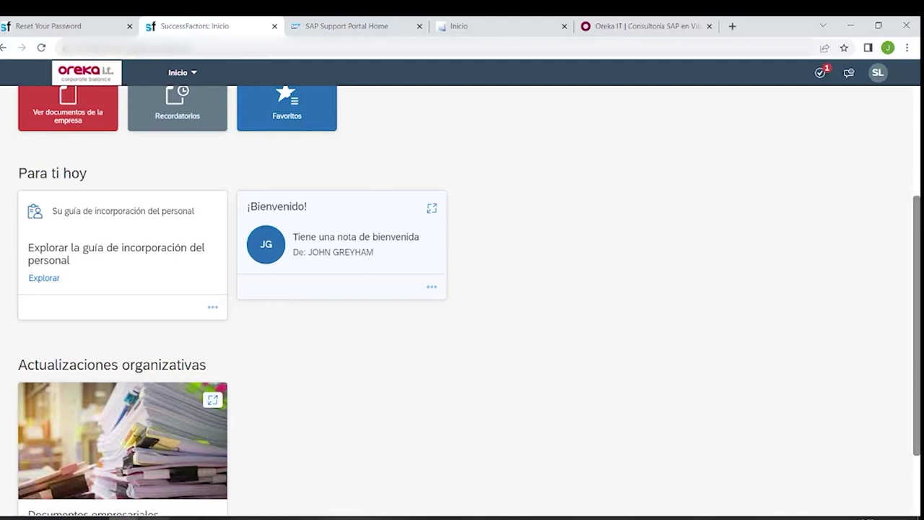
key("alt+Tab")
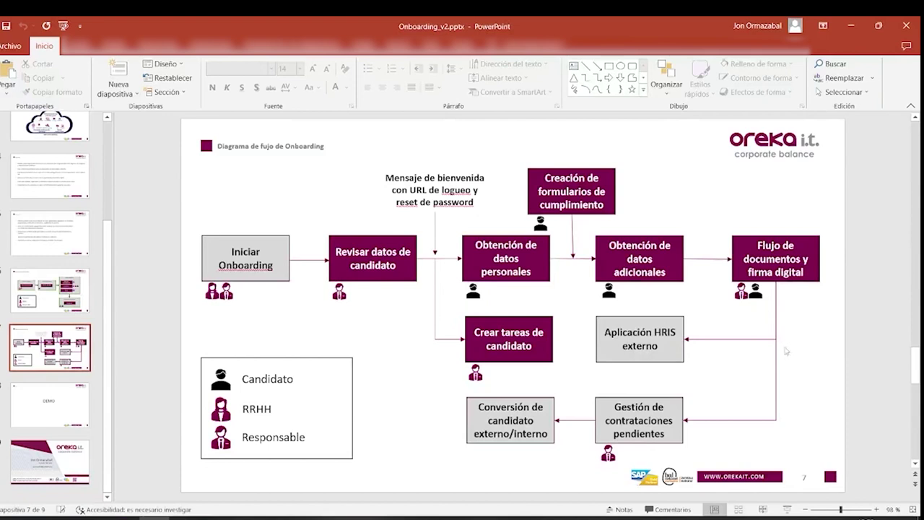
- Minimize PowerPoint and bring up the Chrome window previews from the taskbar
left_click(859, 26)
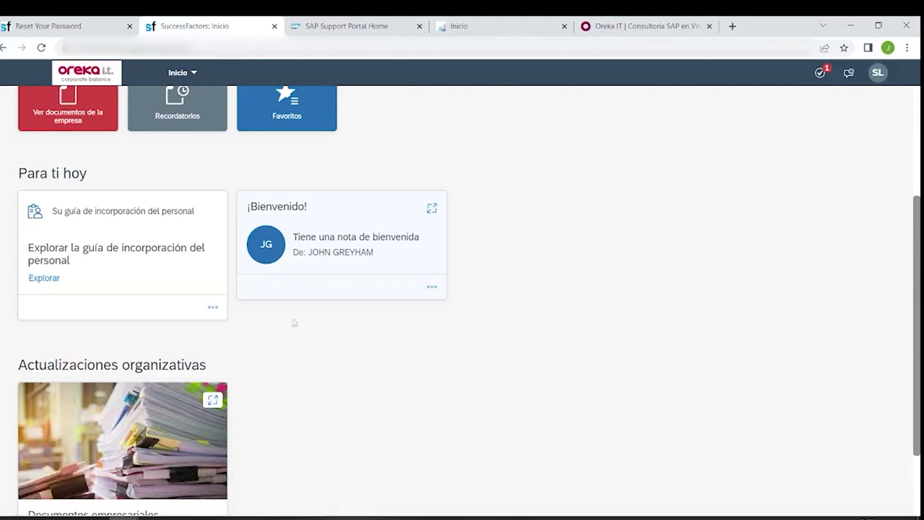
left_click(124, 518)
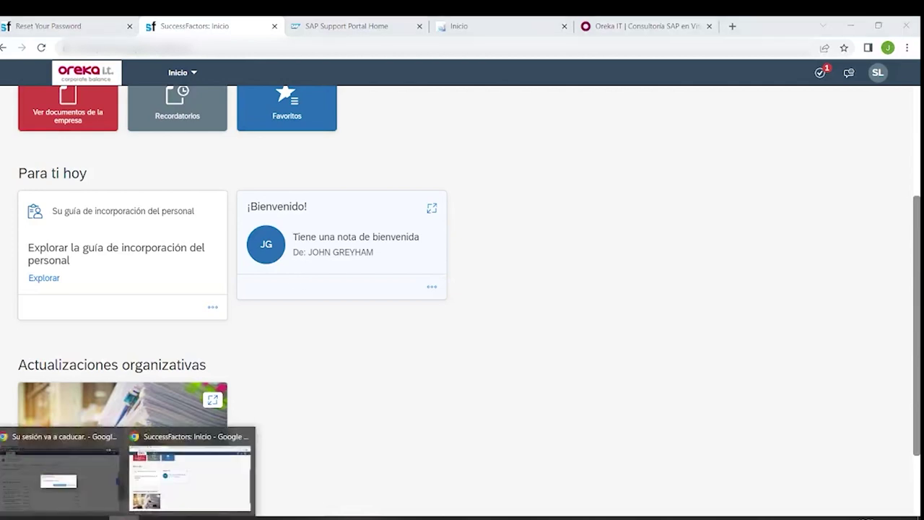
- In the HR incognito window, continue the session and search 'gestionar contrata' to open Gestionar contrataciones pendientes
left_click(82, 465)
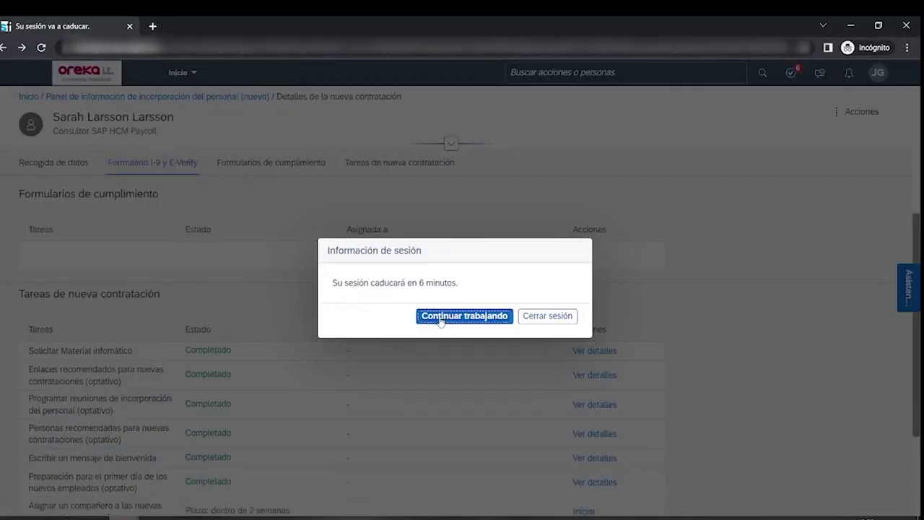
left_click(441, 318)
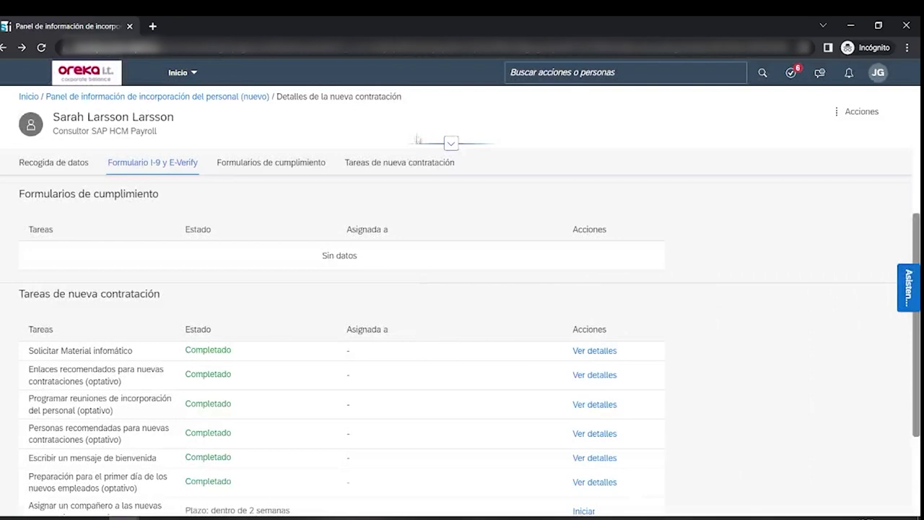
left_click(549, 72)
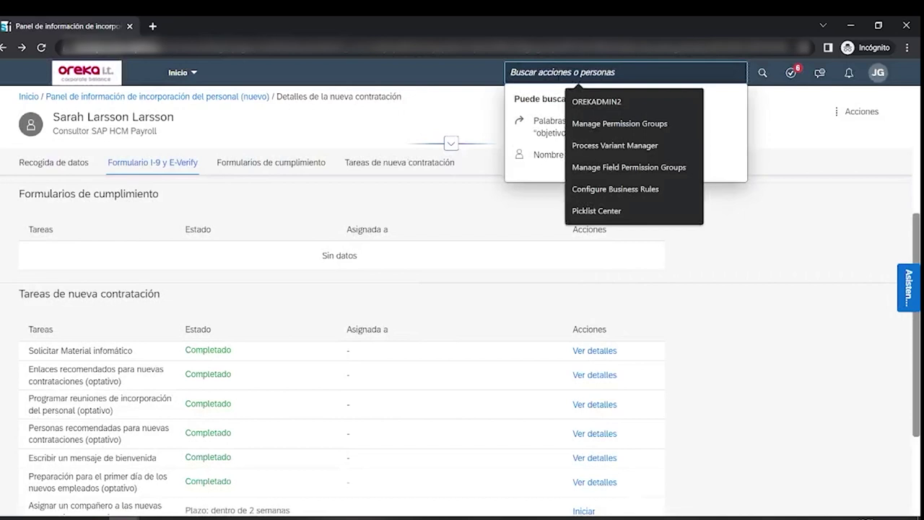
type("gest")
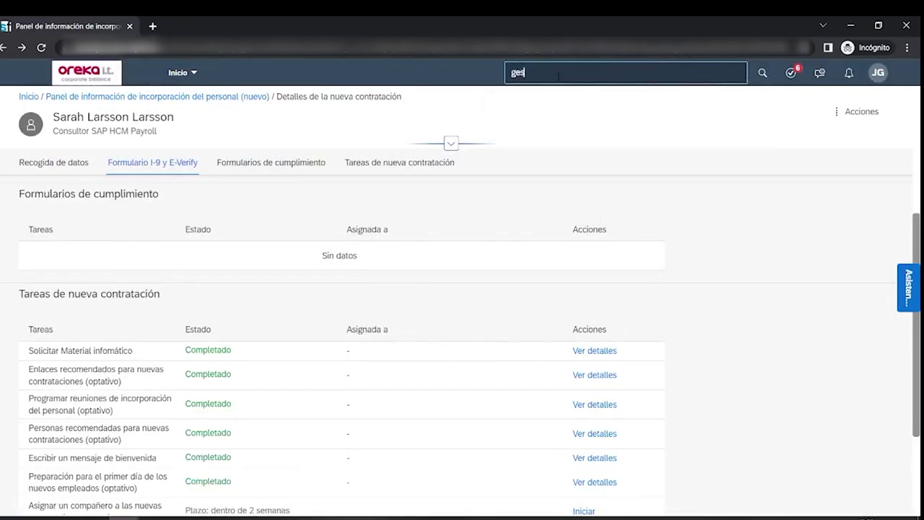
type("nar contrata")
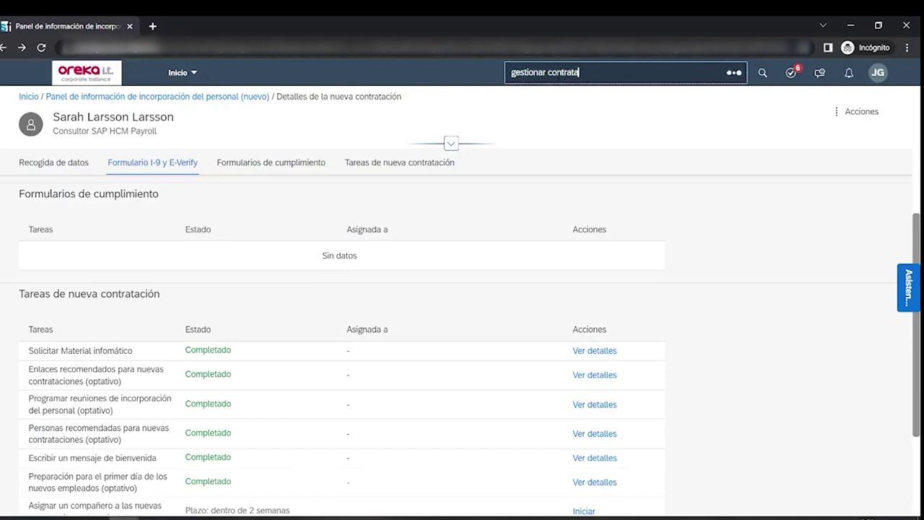
left_click(583, 137)
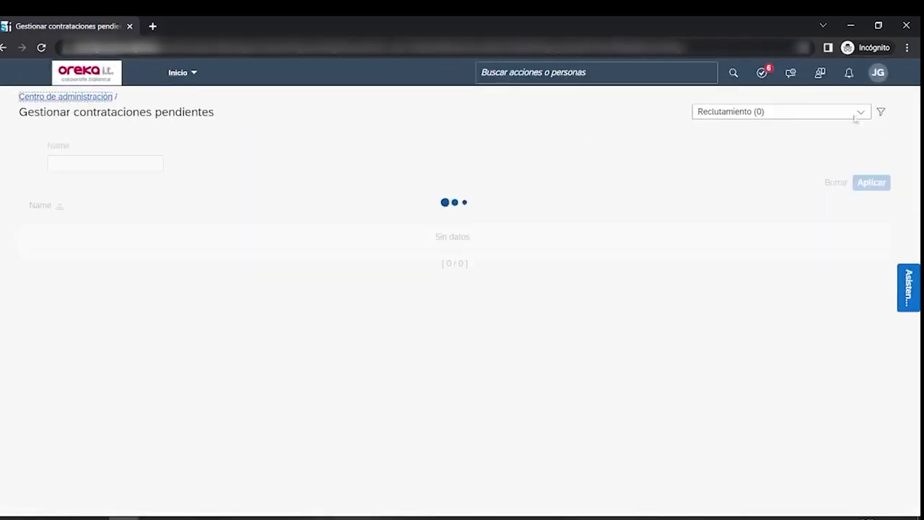
- Filter pending hires to the Incorporación del personal (2) category
left_click(860, 114)
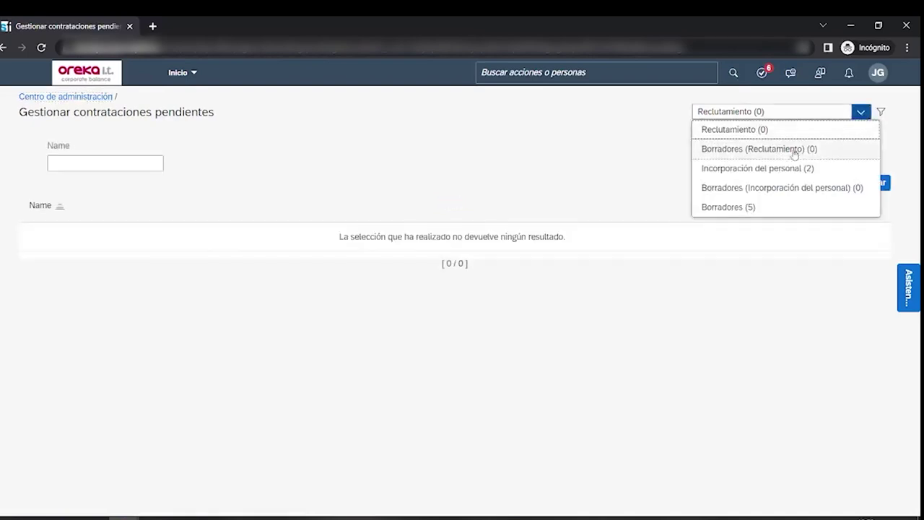
left_click(787, 172)
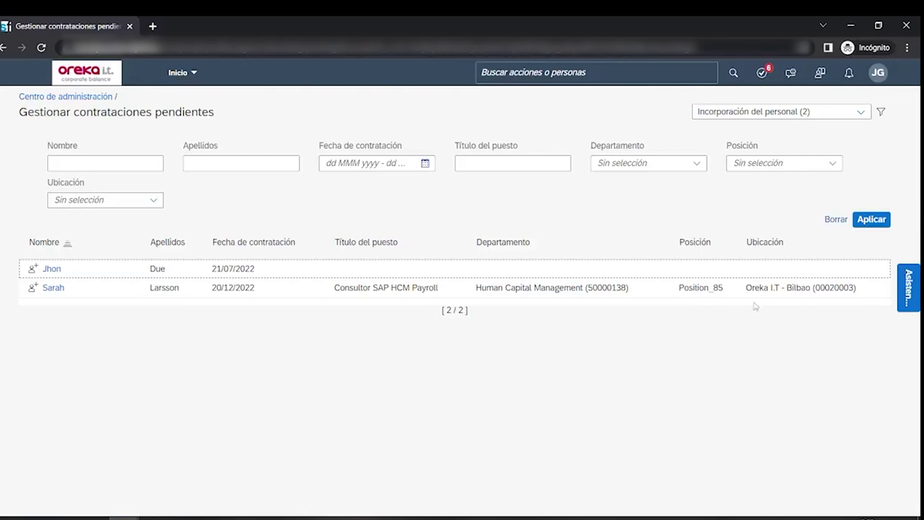
- Open the pending hire starting 20/12/2022 and confirm the Identidad details
left_click(52, 289)
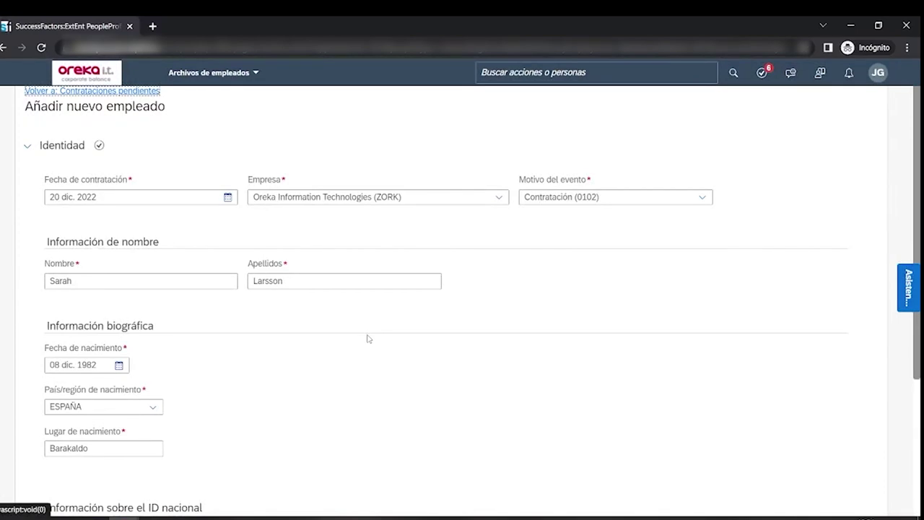
scroll(367, 339, "down", 2)
scroll(367, 339, "up", 2)
scroll(125, 201, "down", 3)
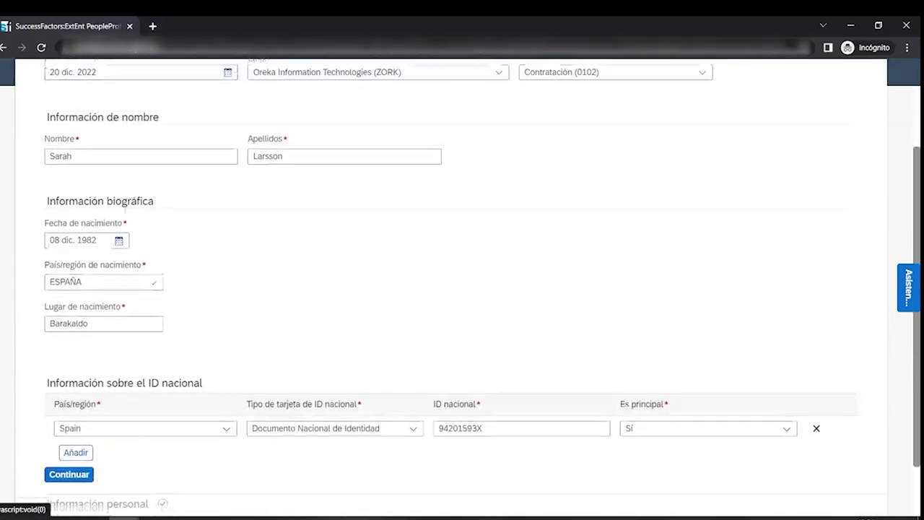
scroll(132, 207, "up", 3)
scroll(132, 206, "down", 3)
scroll(147, 219, "up", 1)
scroll(215, 268, "down", 1)
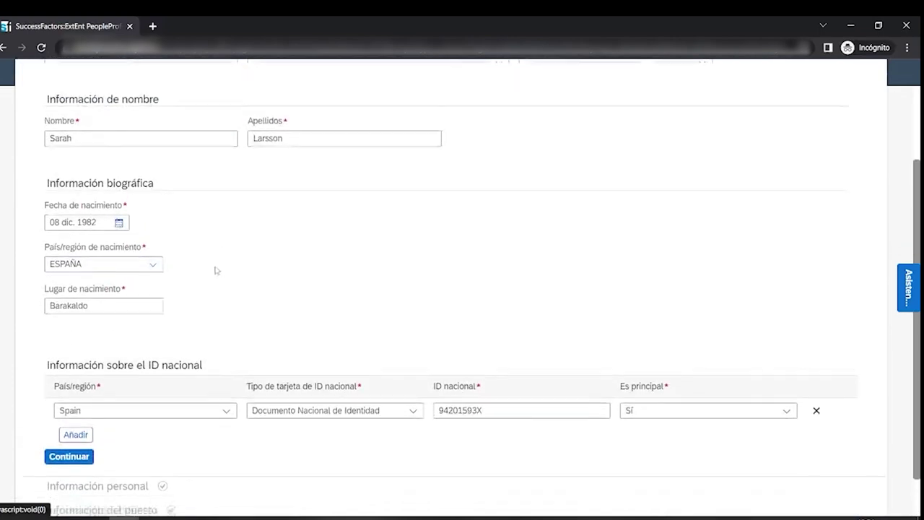
left_click(70, 406)
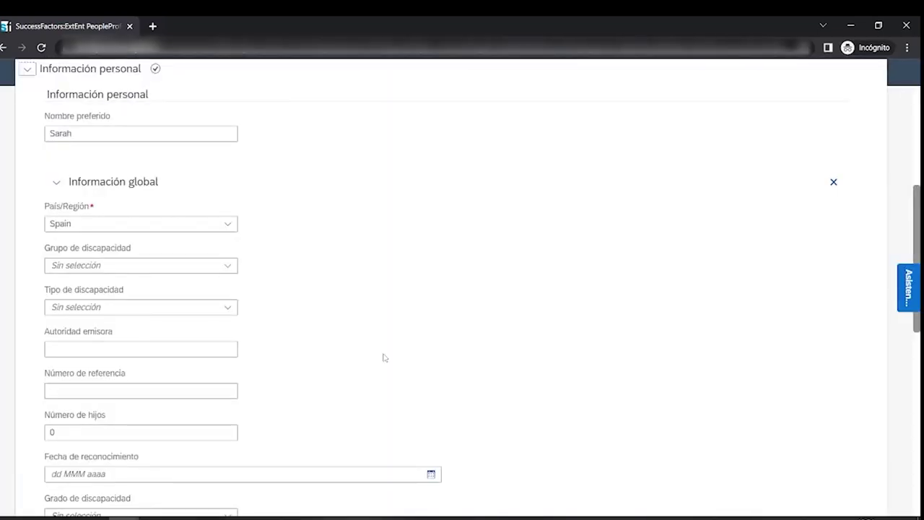
- Review and confirm the Información personal section
scroll(385, 358, "up", 2)
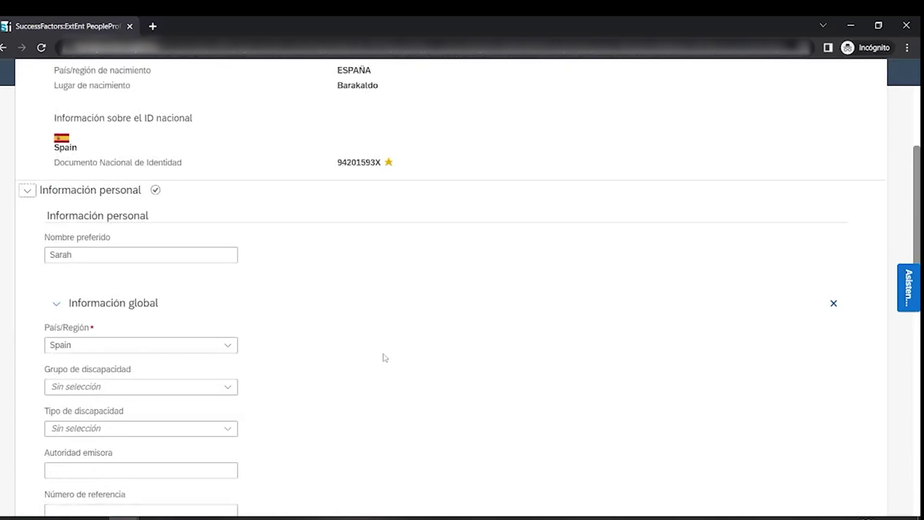
scroll(384, 357, "down", 2)
scroll(384, 357, "down", 6)
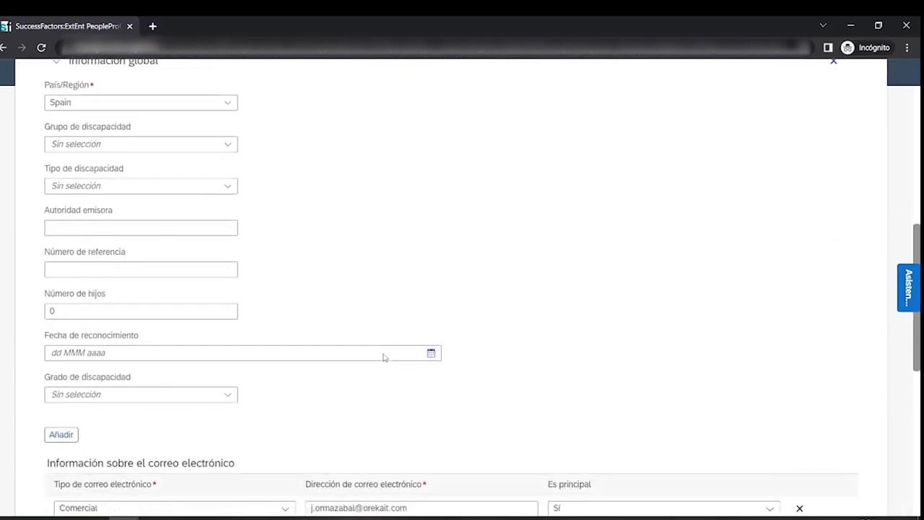
scroll(385, 357, "down", 1)
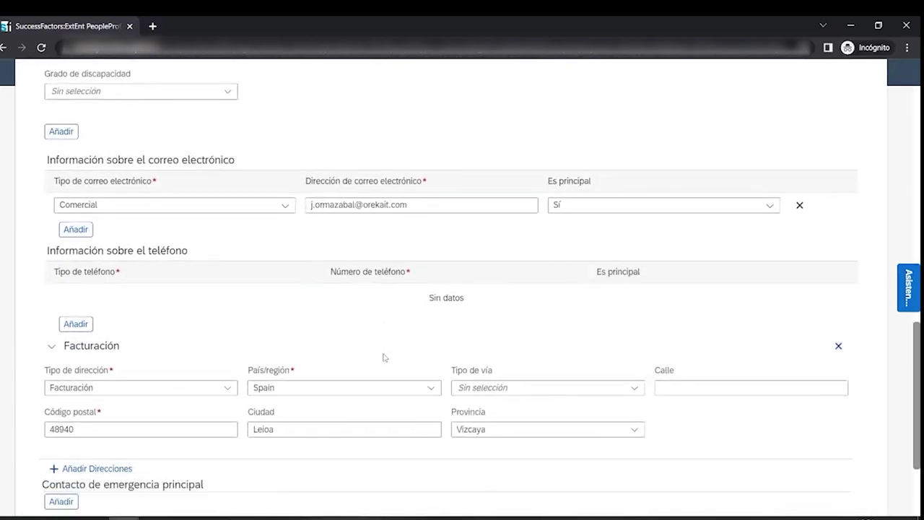
scroll(382, 354, "down", 2)
scroll(318, 334, "down", 1)
left_click(72, 431)
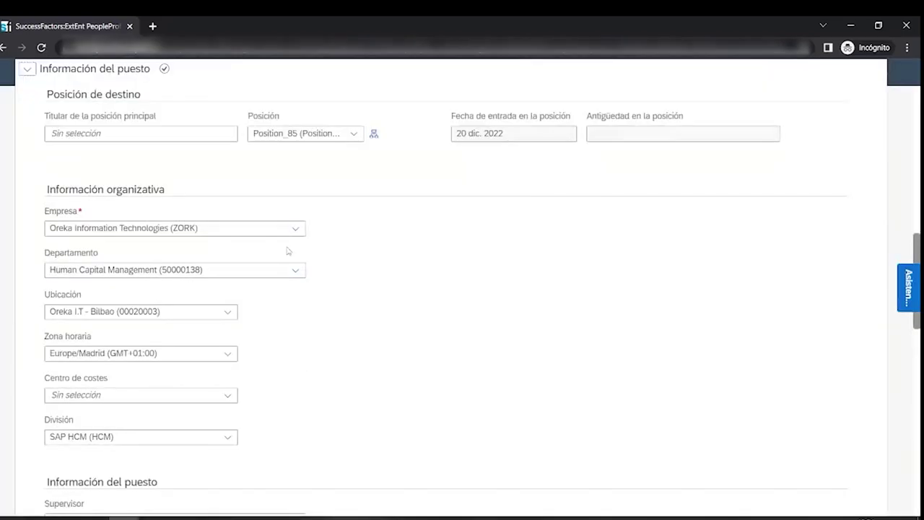
- Review and confirm the Información del puesto section
scroll(286, 252, "down", 2)
scroll(286, 252, "down", 10)
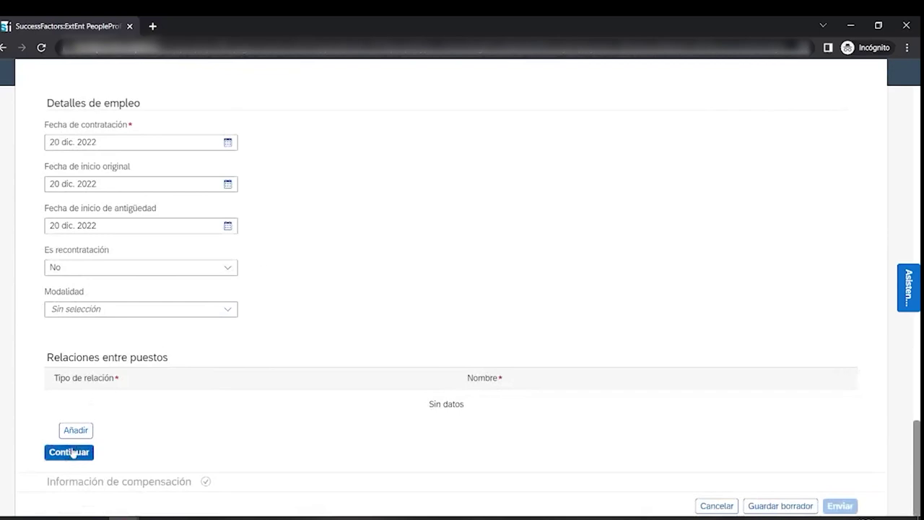
left_click(69, 452)
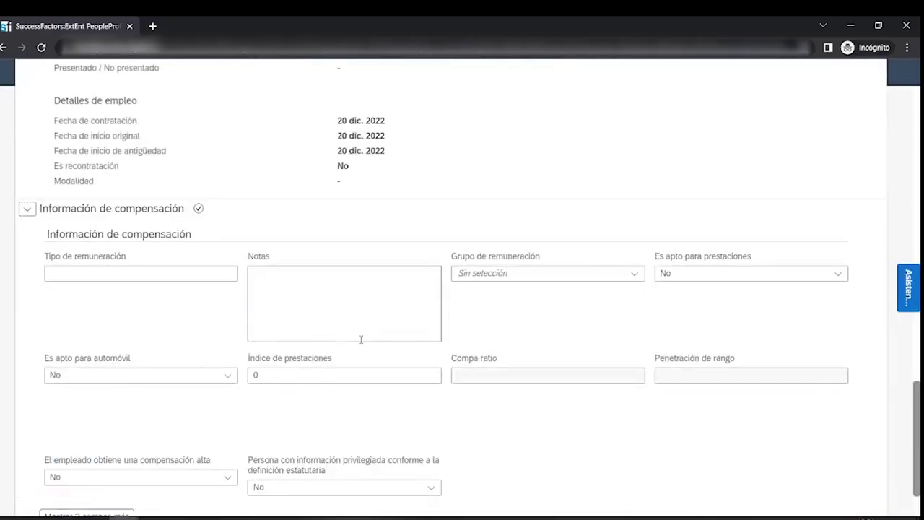
- Review the completed new employee form and submit it with Enviar
scroll(361, 340, "up", 4)
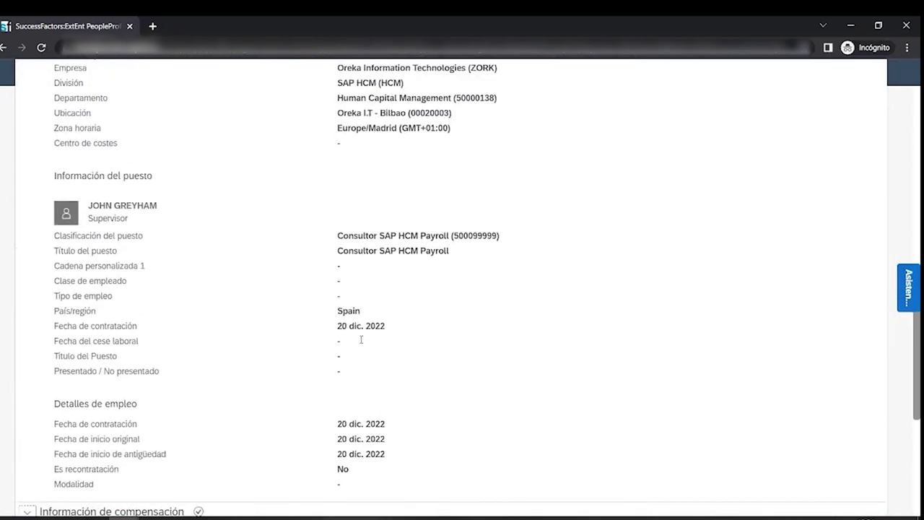
scroll(361, 343, "up", 3)
scroll(361, 343, "down", 7)
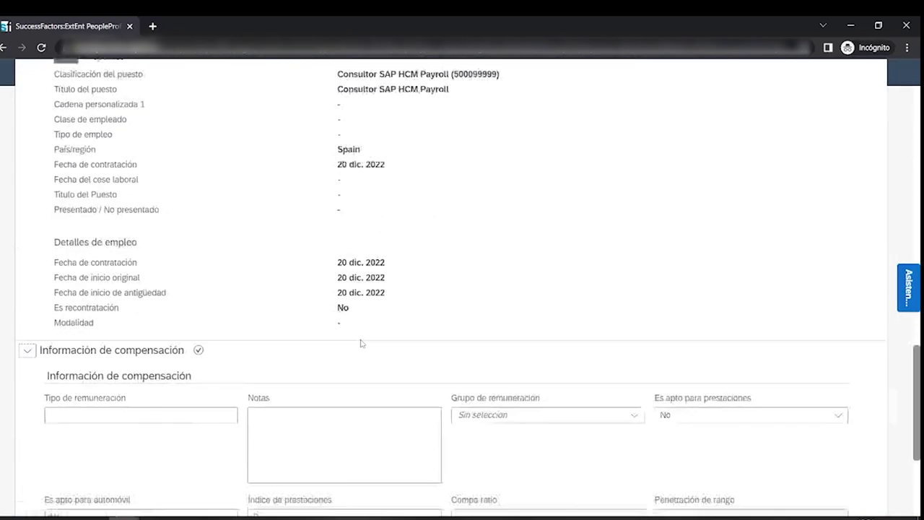
scroll(362, 343, "down", 1)
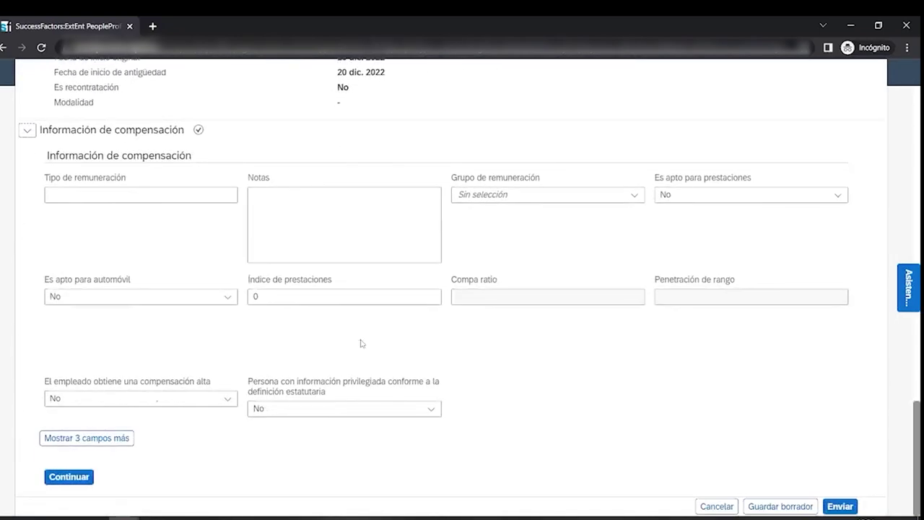
left_click(841, 506)
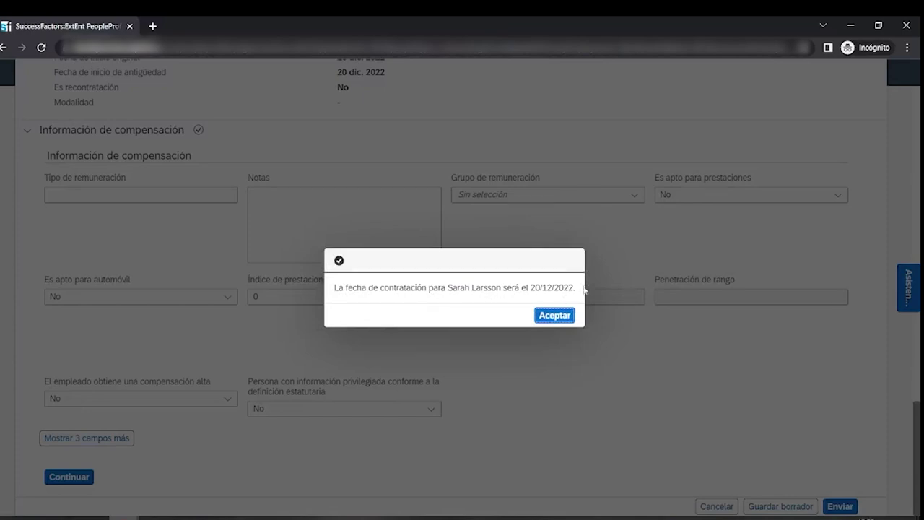
- Accept the 20/12/2022 hire date confirmation with Aceptar
left_click(561, 315)
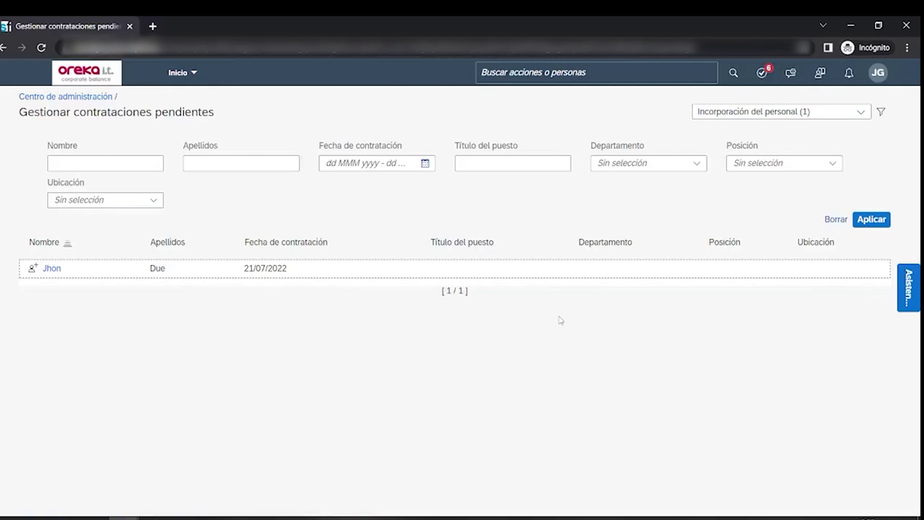
- From Incorporación del personal, open the details of the hire starting 20 dic. 2022
left_click(179, 73)
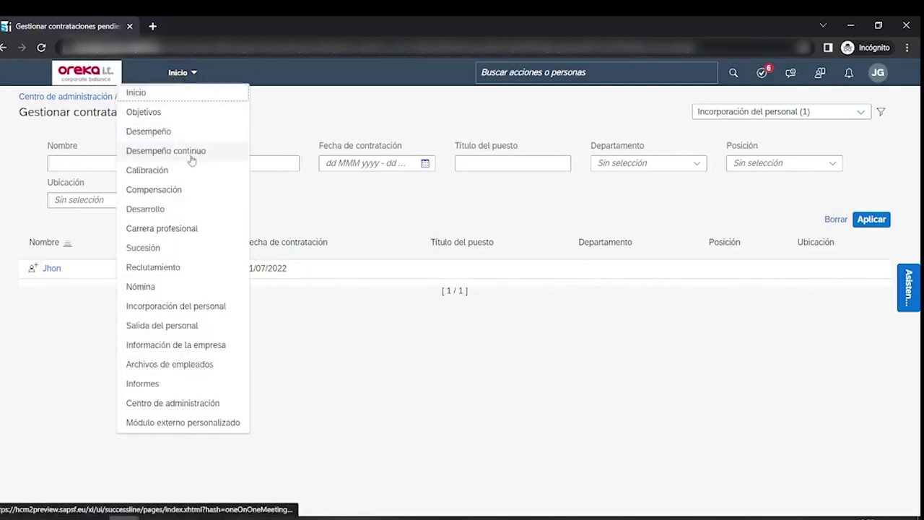
left_click(172, 307)
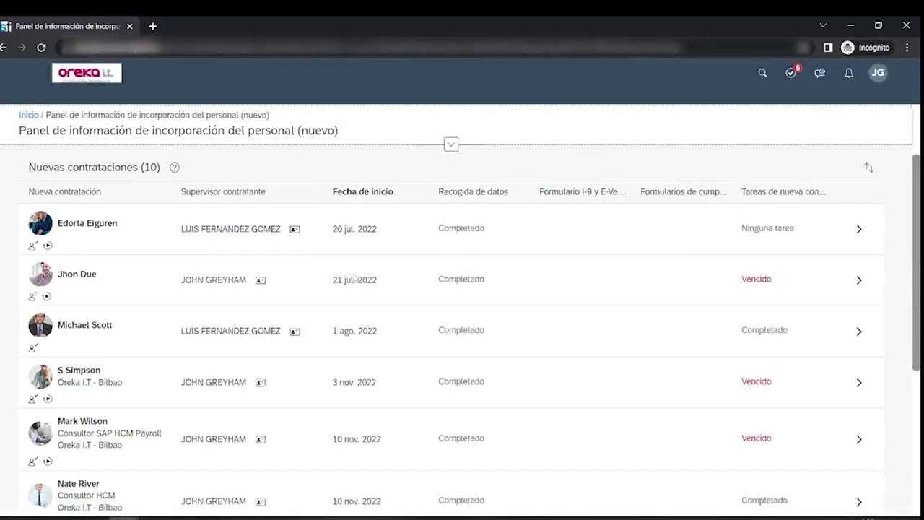
scroll(355, 278, "down", 3)
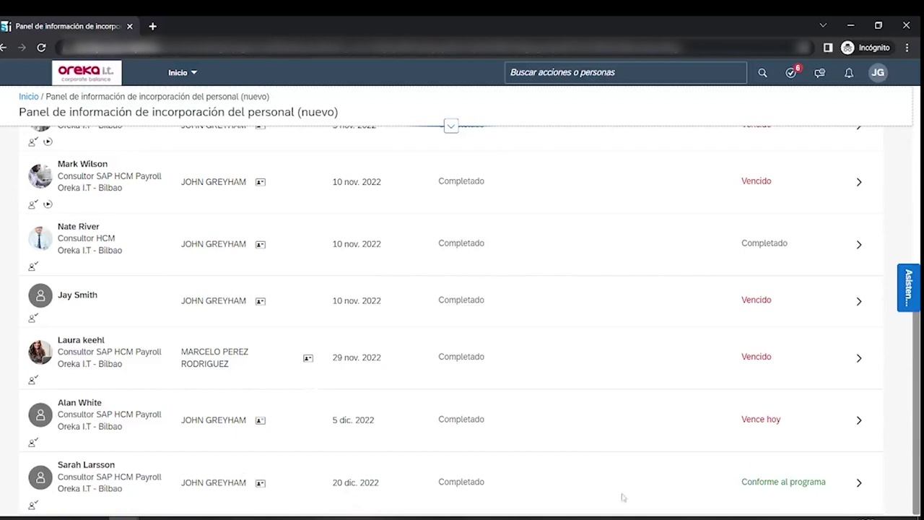
left_click(857, 482)
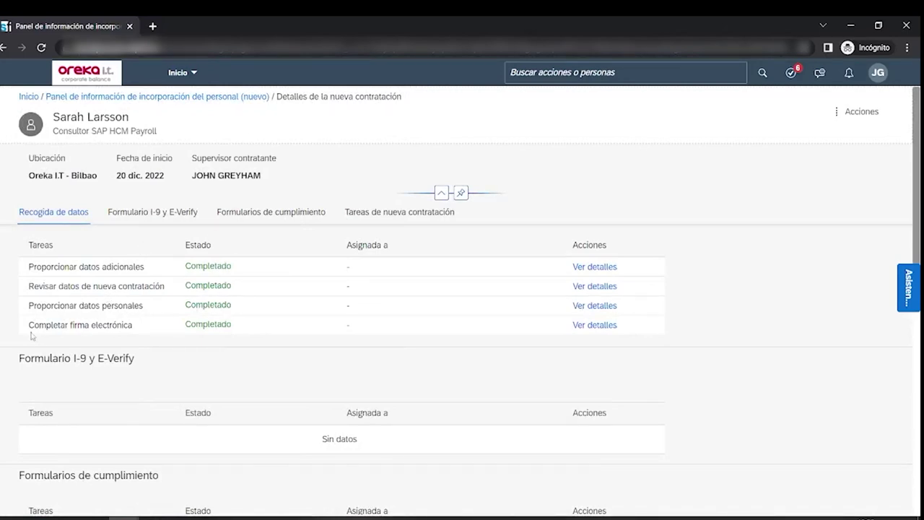
left_click_drag(18, 328, 92, 325)
- Review the hire's onboarding documents for the signed New Hires Policy PDF, then reopen Acciones
left_click(748, 282)
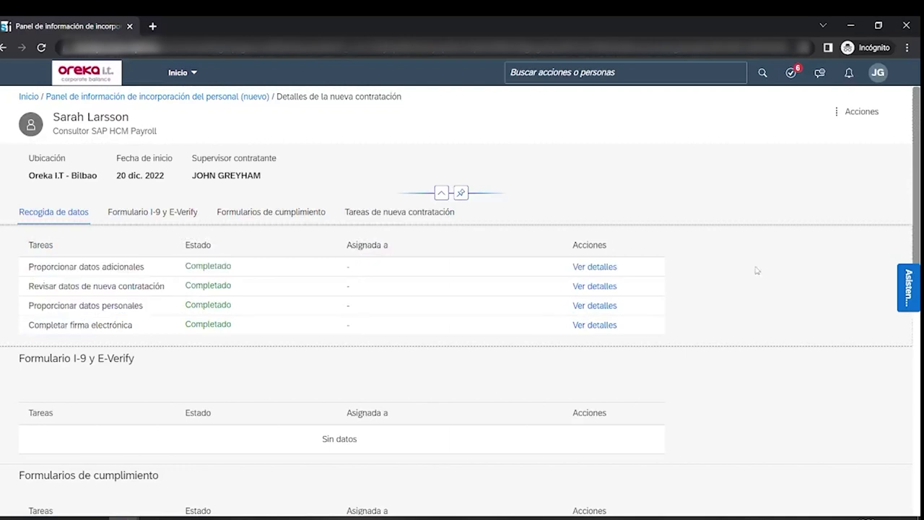
left_click(861, 112)
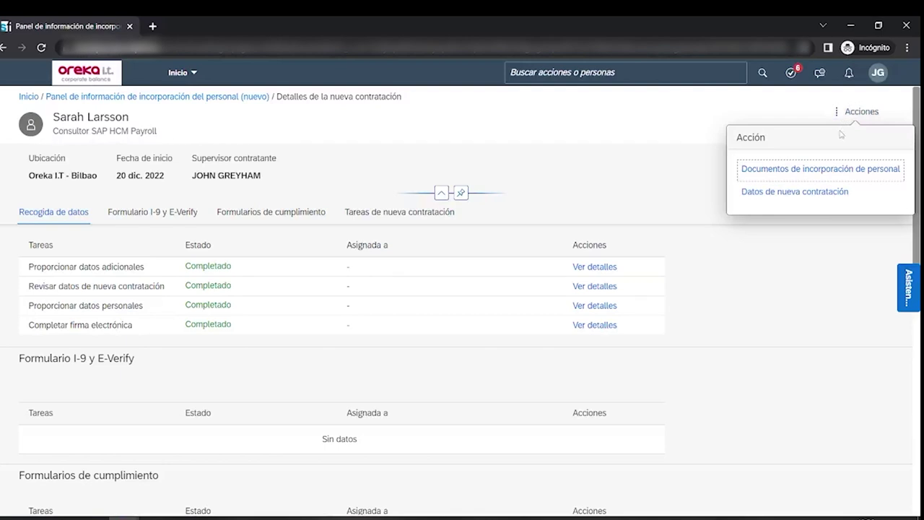
left_click(789, 174)
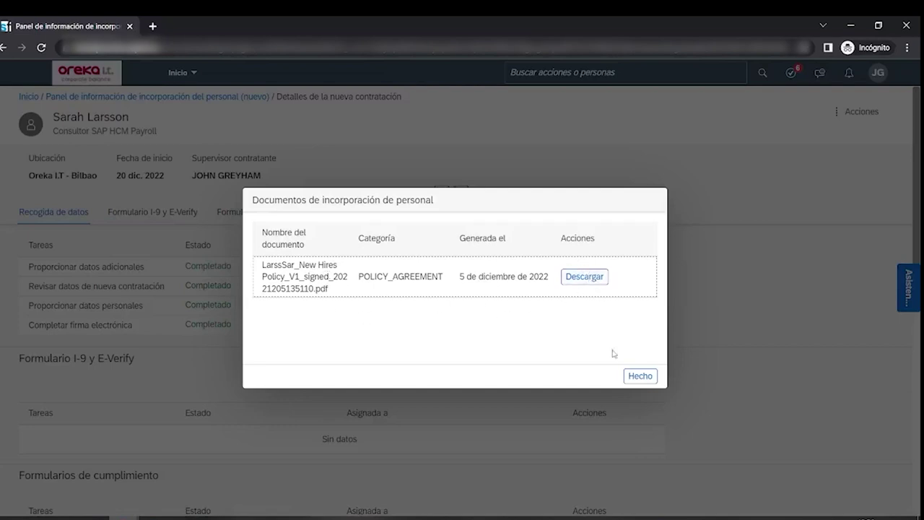
left_click(639, 376)
left_click(862, 113)
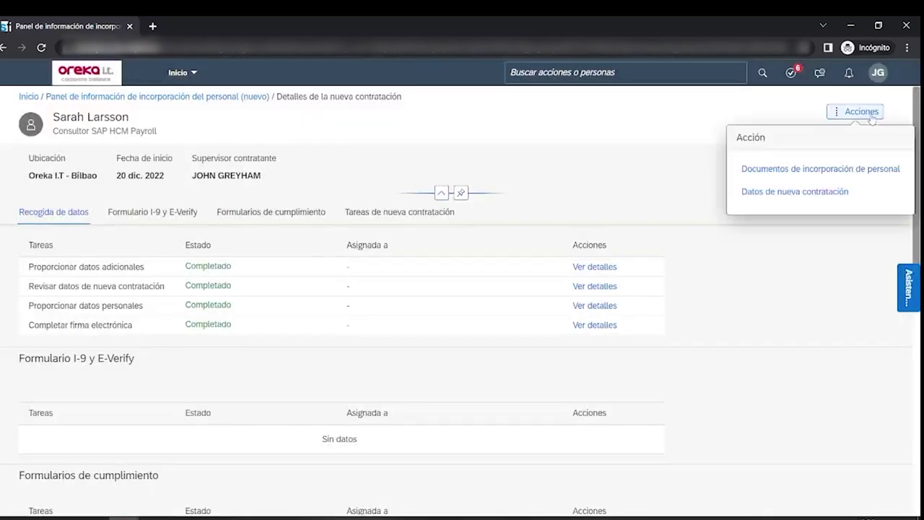
- Open Datos de nueva contratación and review the Inactivo SAP HCM Payroll consultant profile effective 20 dic 2022
left_click(829, 194)
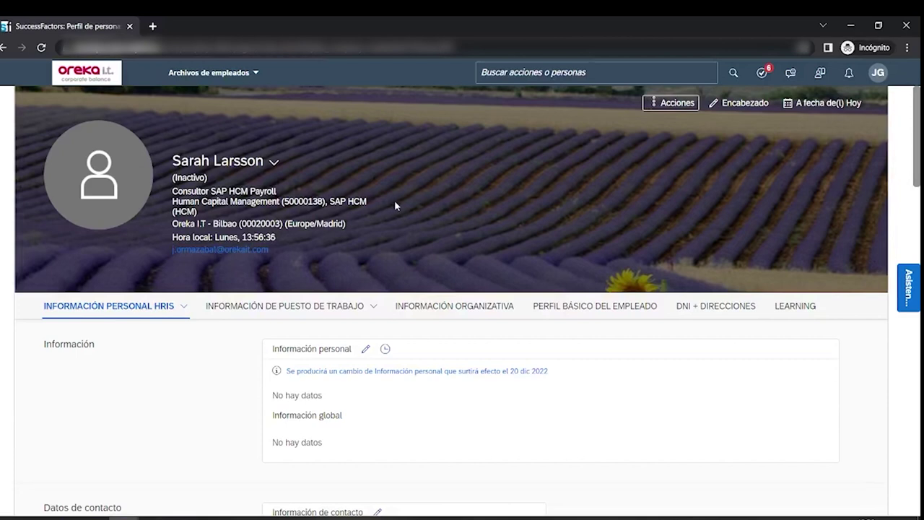
scroll(397, 209, "down", 8)
scroll(411, 221, "down", 3)
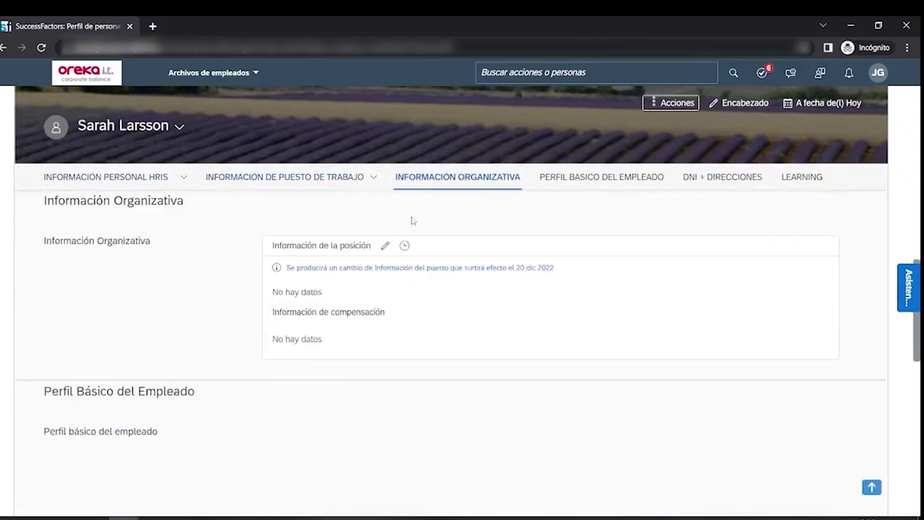
scroll(415, 224, "up", 10)
scroll(415, 223, "up", 2)
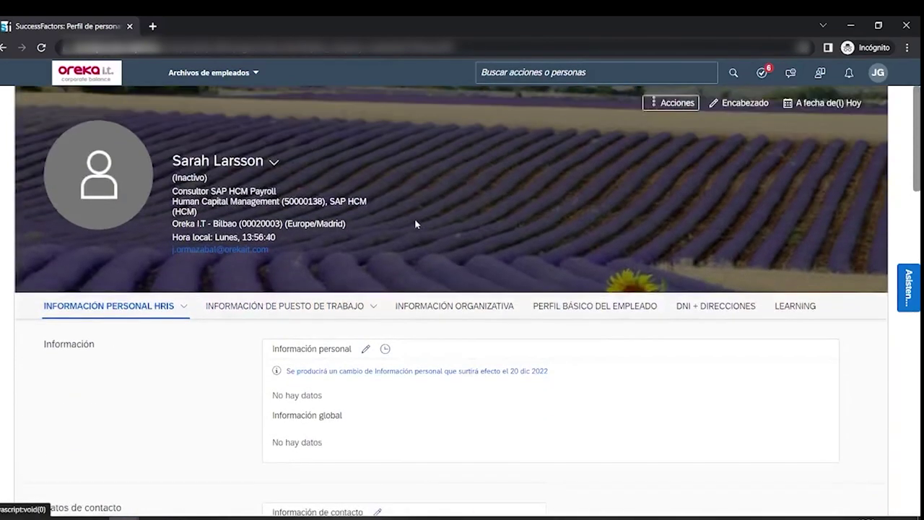